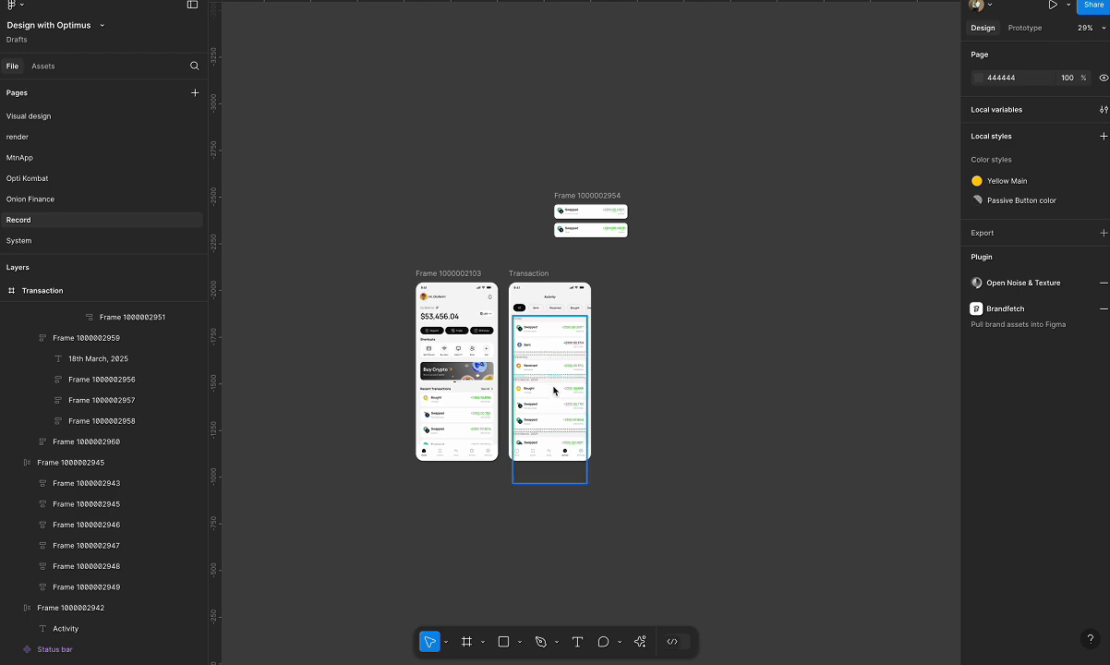
Create a 440 × 956 phone frame on the empty canvas beside the Transaction screen.
scroll(490, 391, "up", 5)
scroll(490, 390, "up", 5)
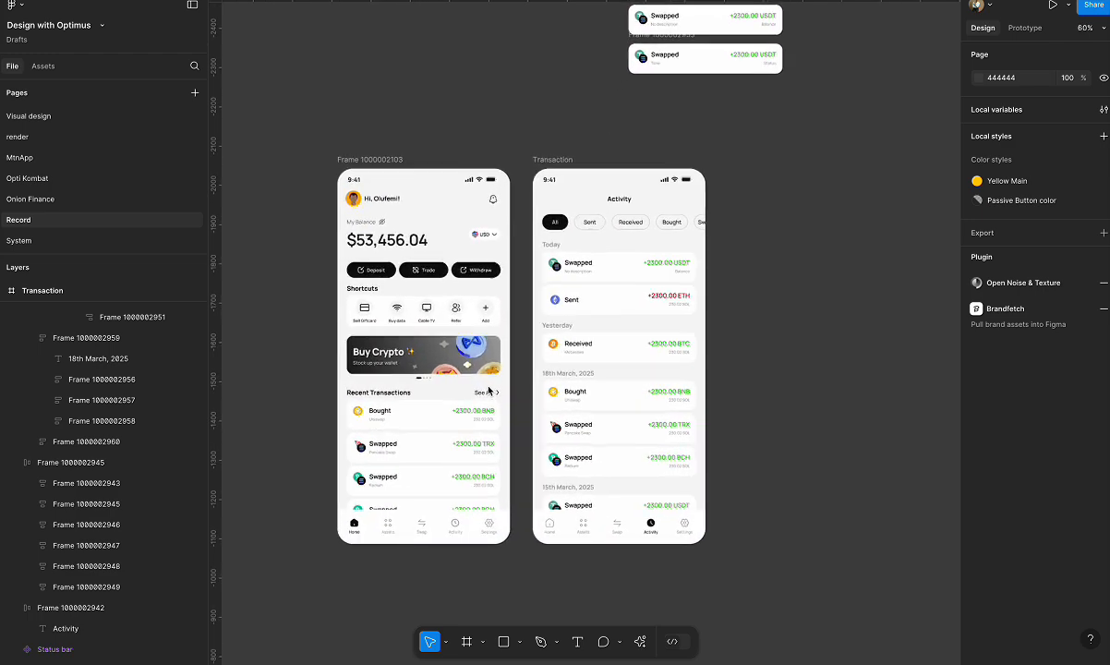
scroll(489, 391, "up", 1)
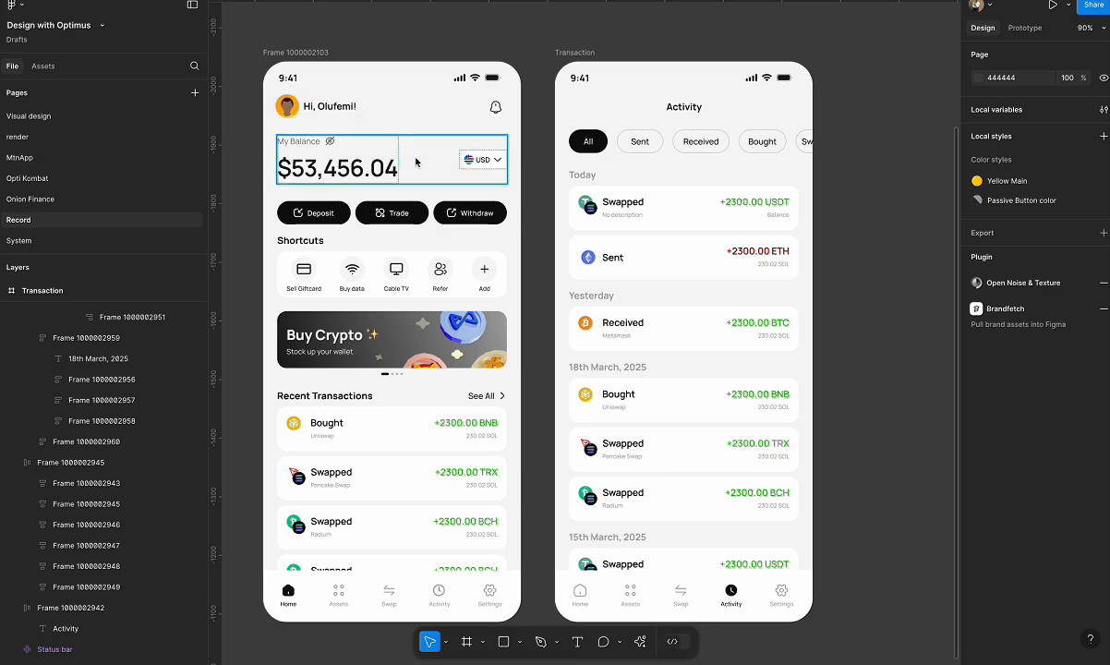
scroll(415, 163, "down", 5)
scroll(705, 201, "up", 2)
scroll(704, 200, "right", 2)
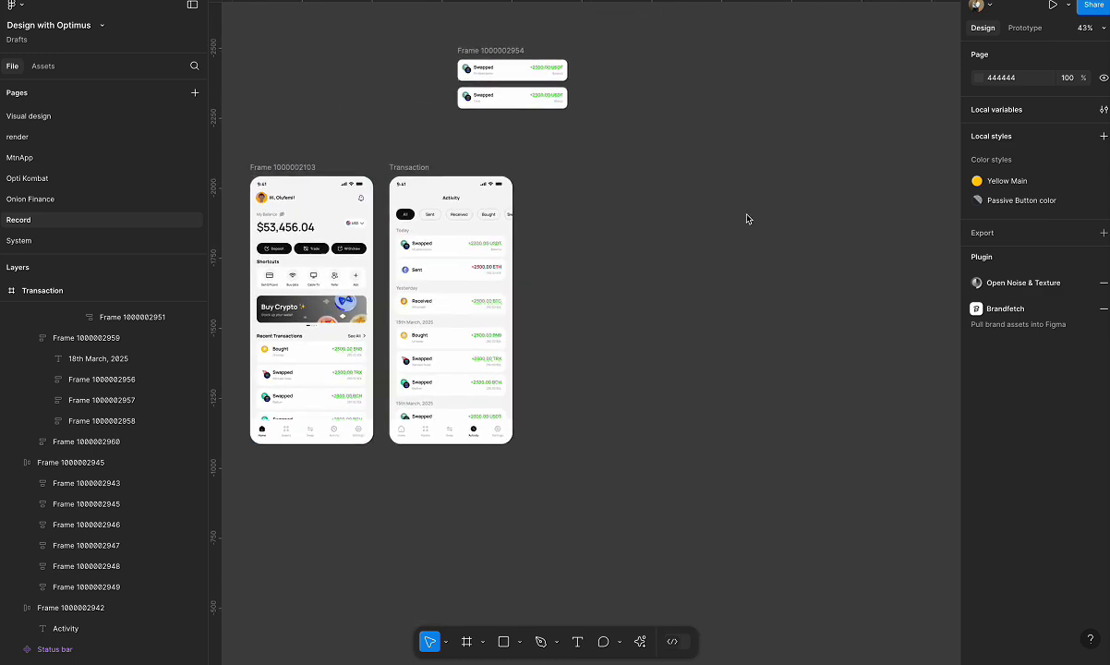
key("f")
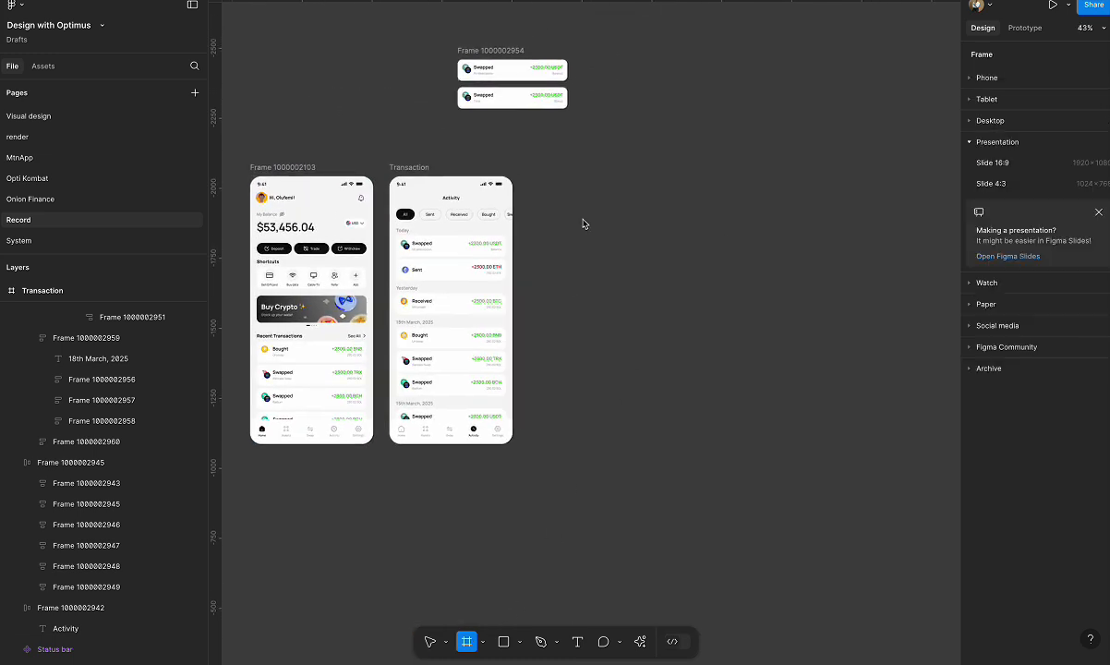
key("ctrl+v")
left_click_drag(602, 172, 664, 280)
Round the new frame's corners with a radius of 40.
left_click(1053, 282)
type("4")
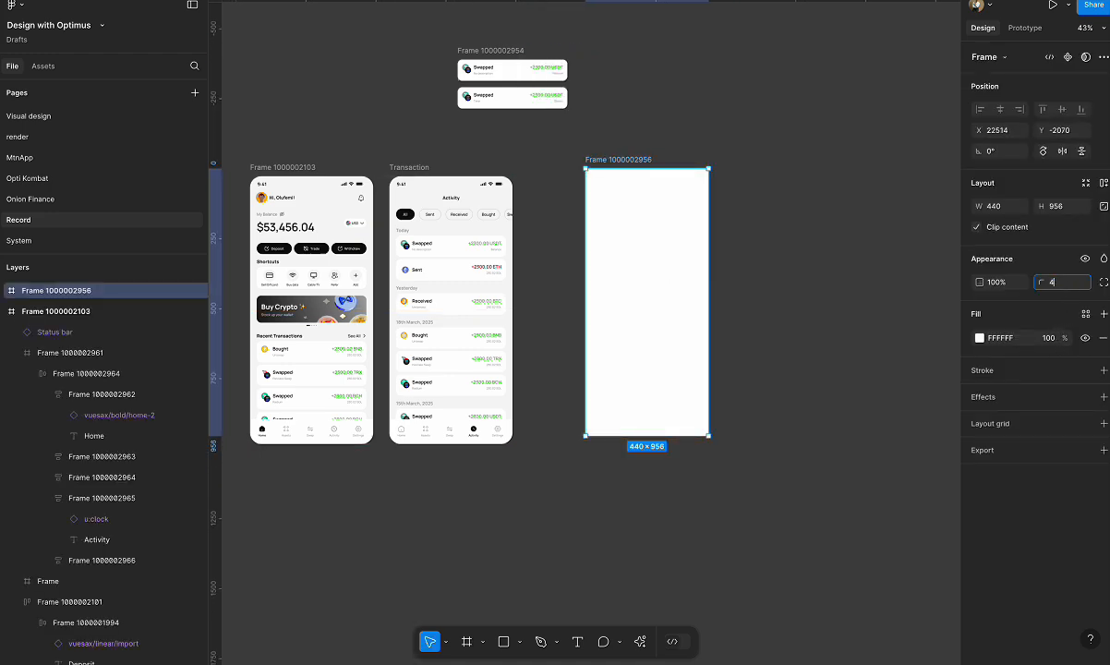
type("0")
key("Return")
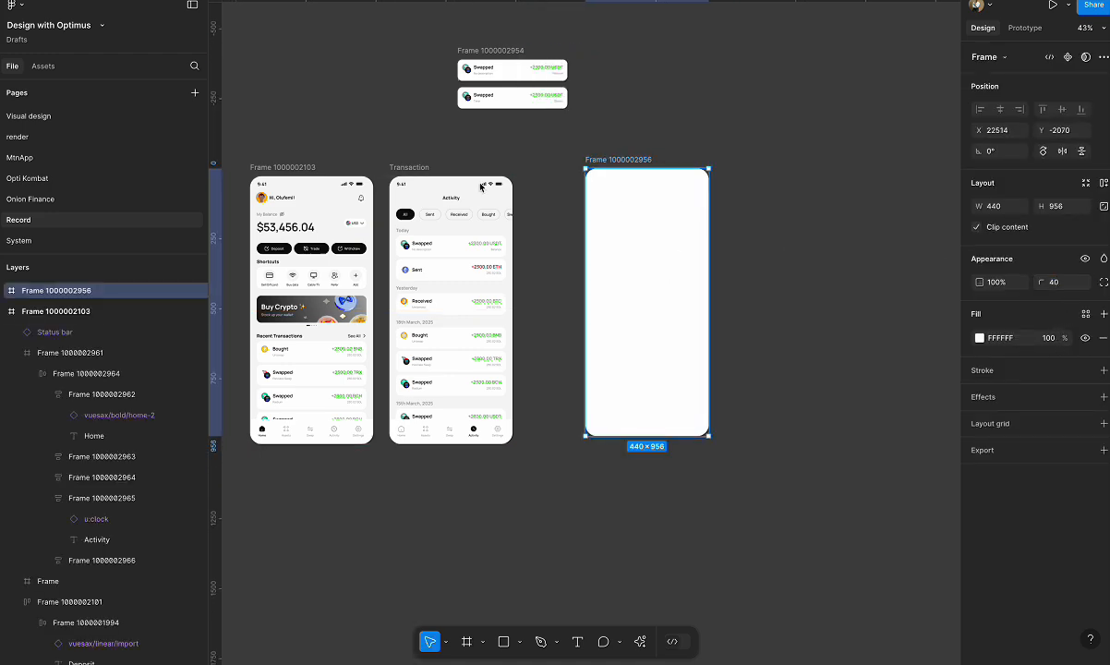
Copy the status bar from the existing home screen into the new frame.
left_click(274, 187)
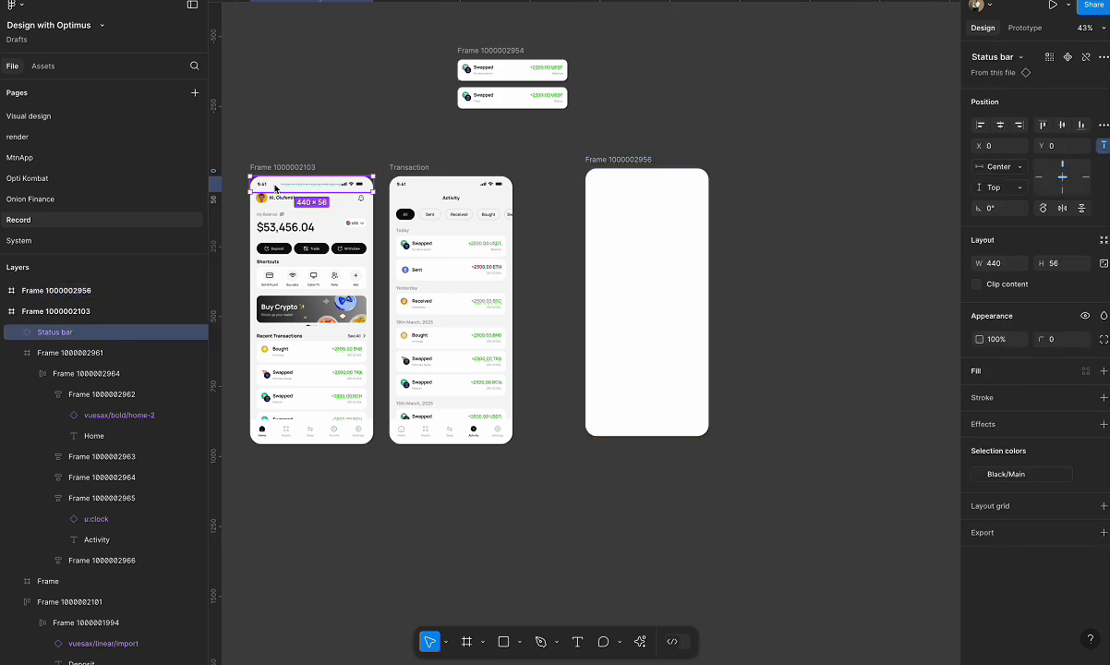
key("ctrl+c")
left_click(611, 162)
key("ctrl+v")
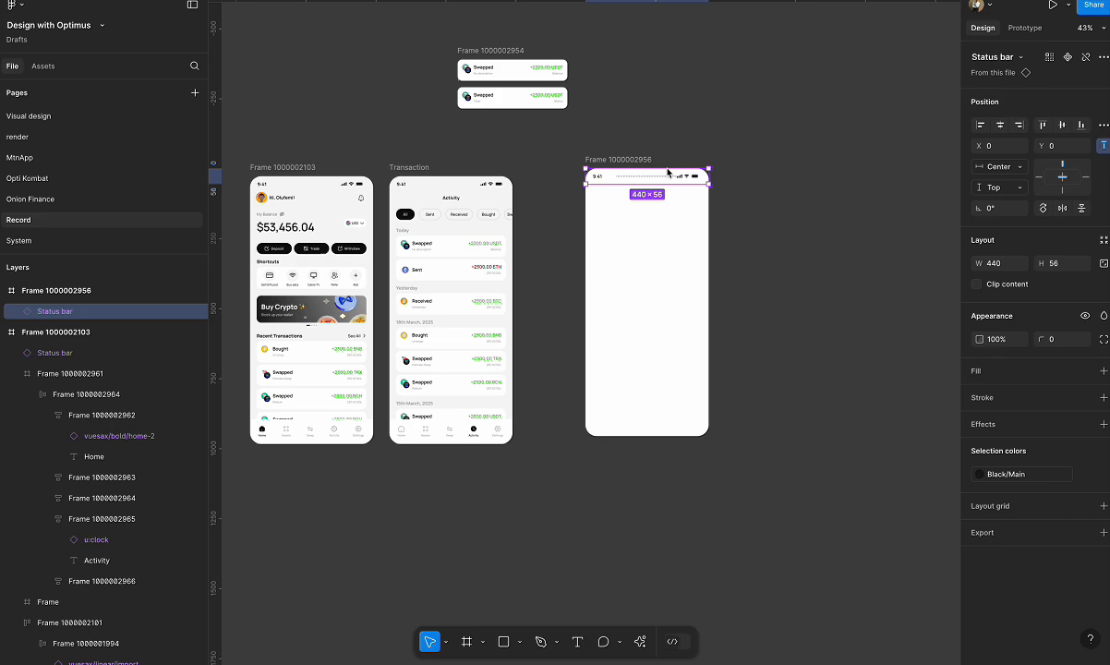
scroll(667, 173, "up", 4)
double_click(566, 185)
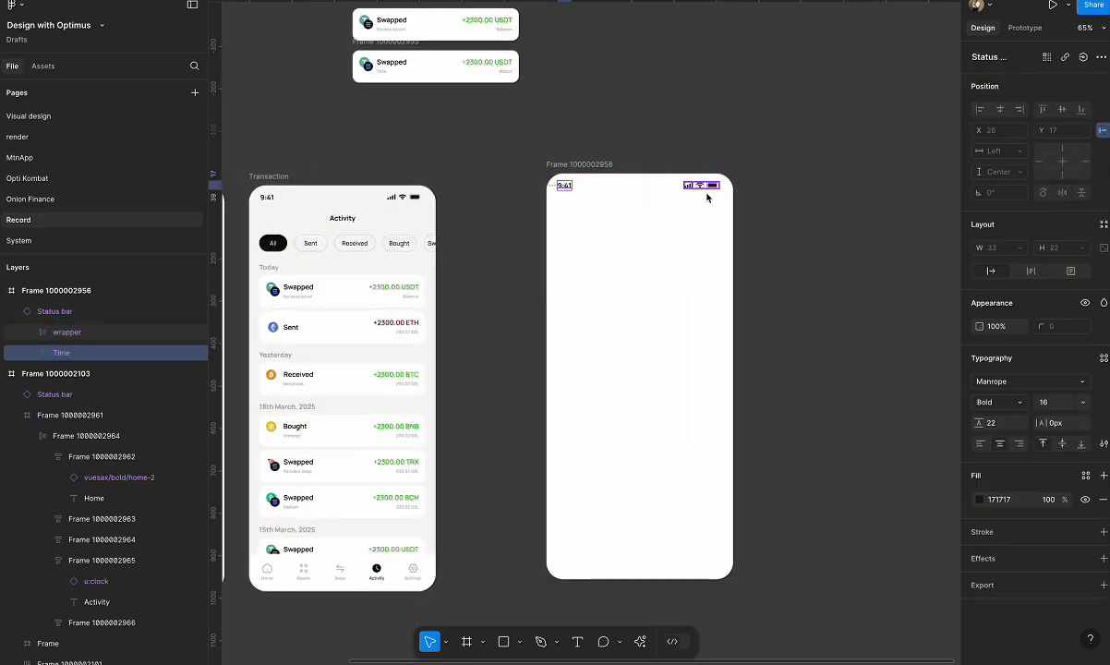
scroll(680, 243, "down", 3)
scroll(645, 174, "down", 1)
left_click(647, 156)
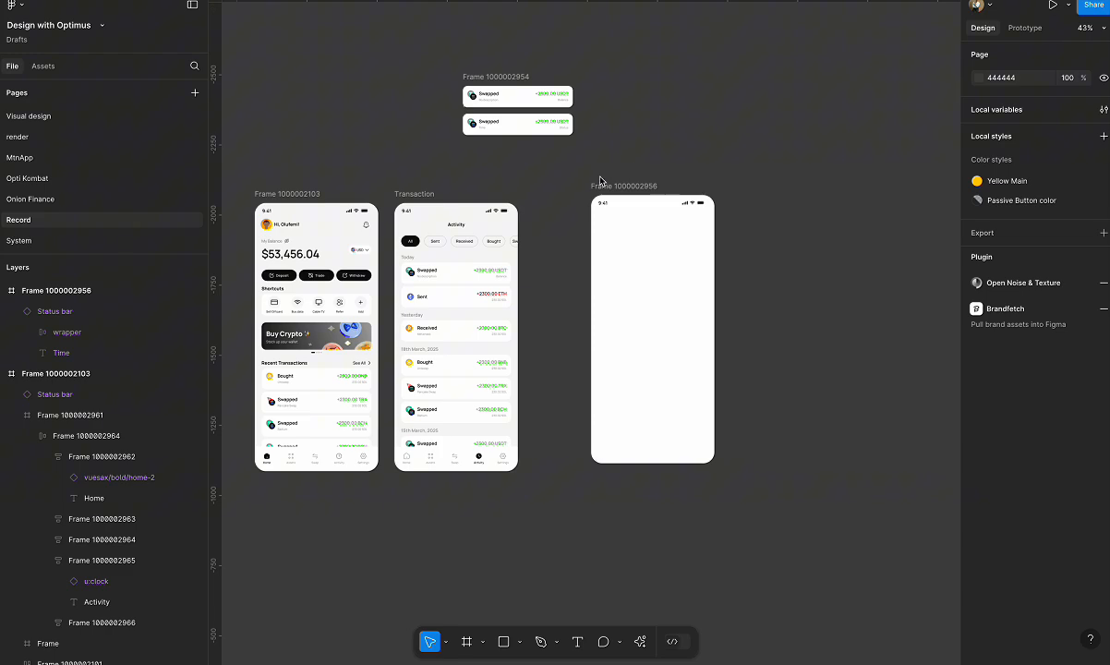
Copy the header row with the avatar, greeting and notification bell from the home screen into the new frame.
left_click(297, 222)
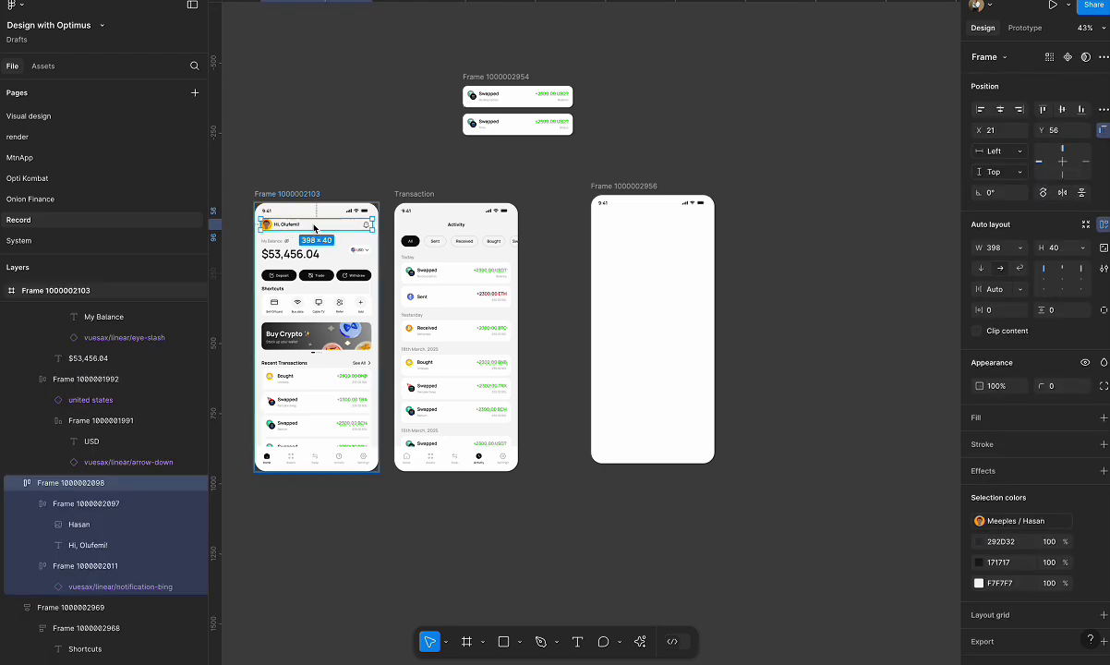
key("ctrl+c")
left_click(638, 186)
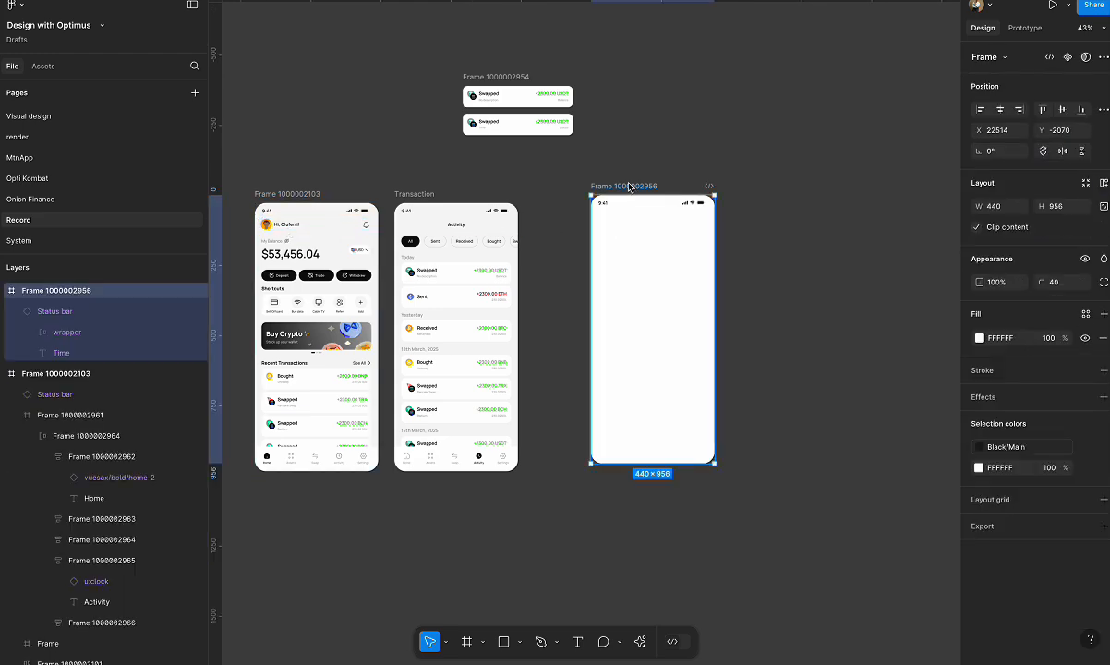
key("ctrl+v")
key("shift+2")
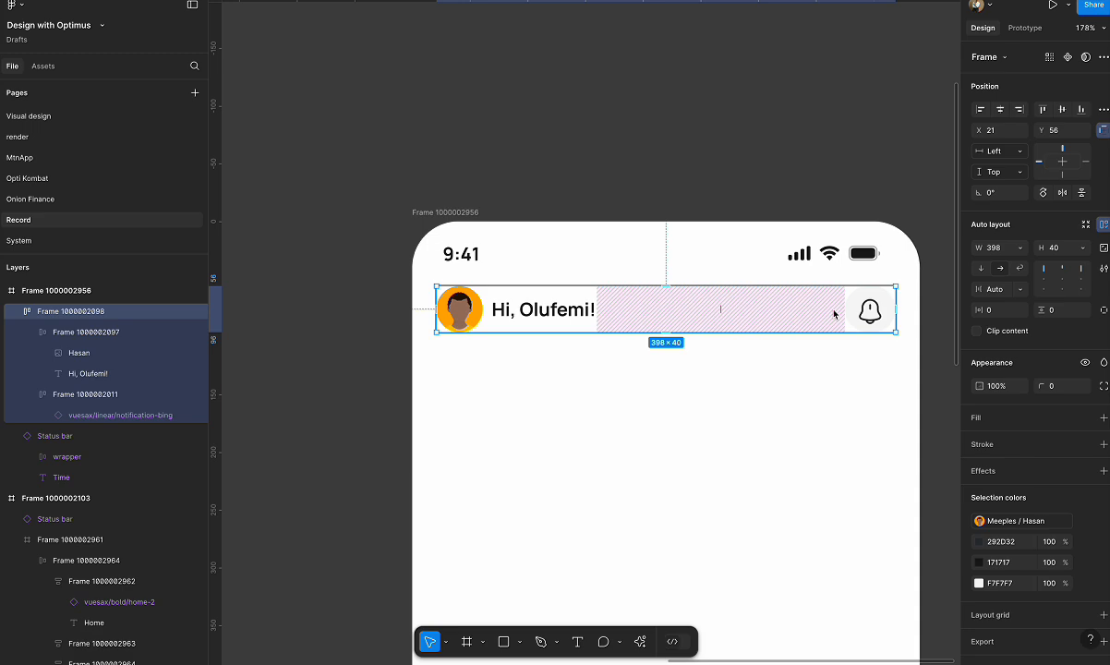
left_click(655, 136)
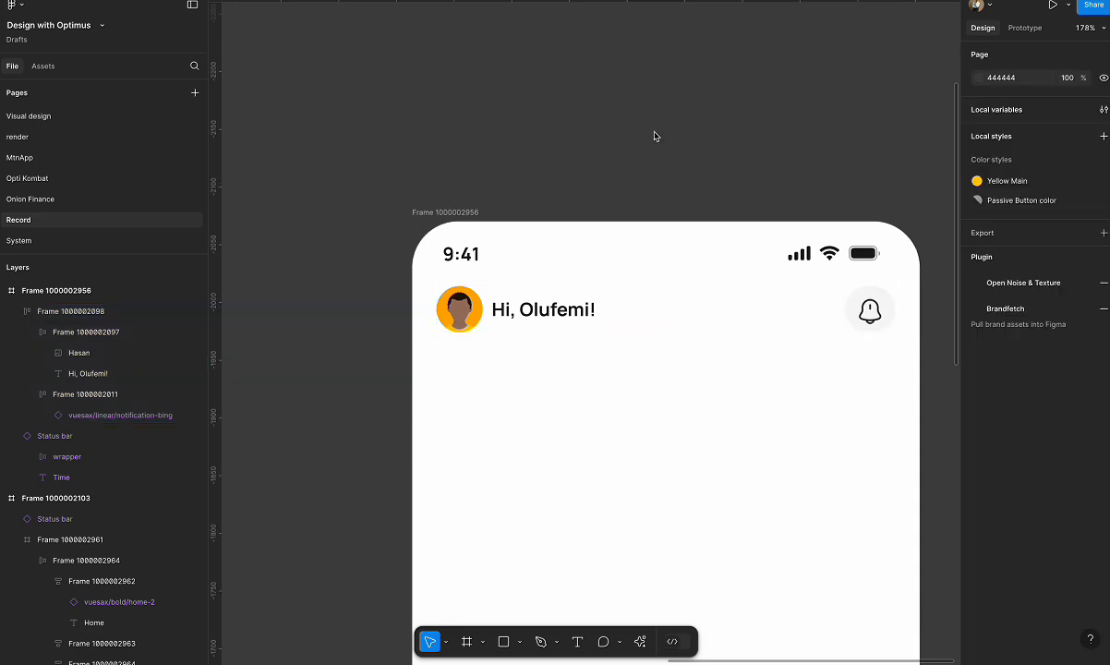
Copy the My Balance section with its USD selector from the home screen into the new frame.
scroll(655, 136, "down", 10)
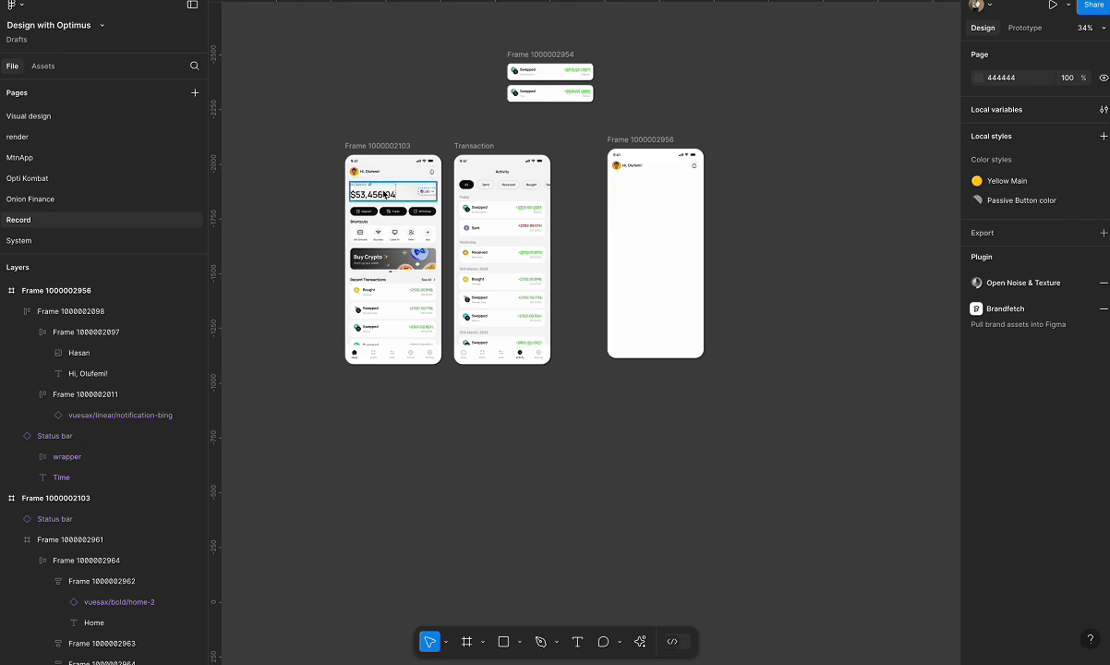
scroll(670, 175, "up", 5)
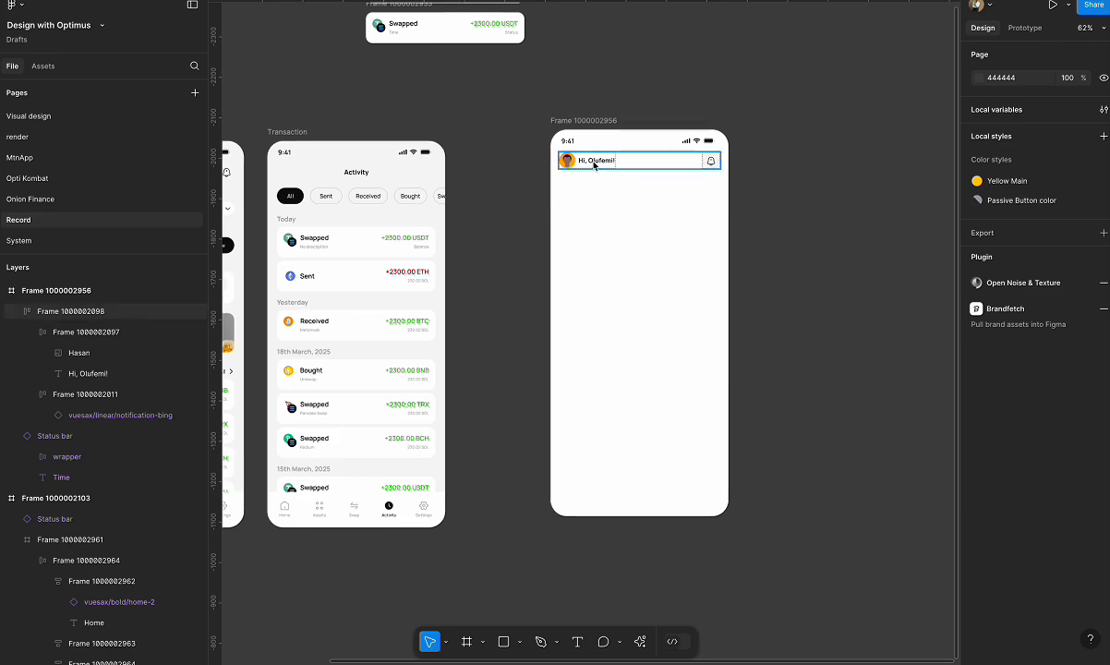
left_click(679, 160)
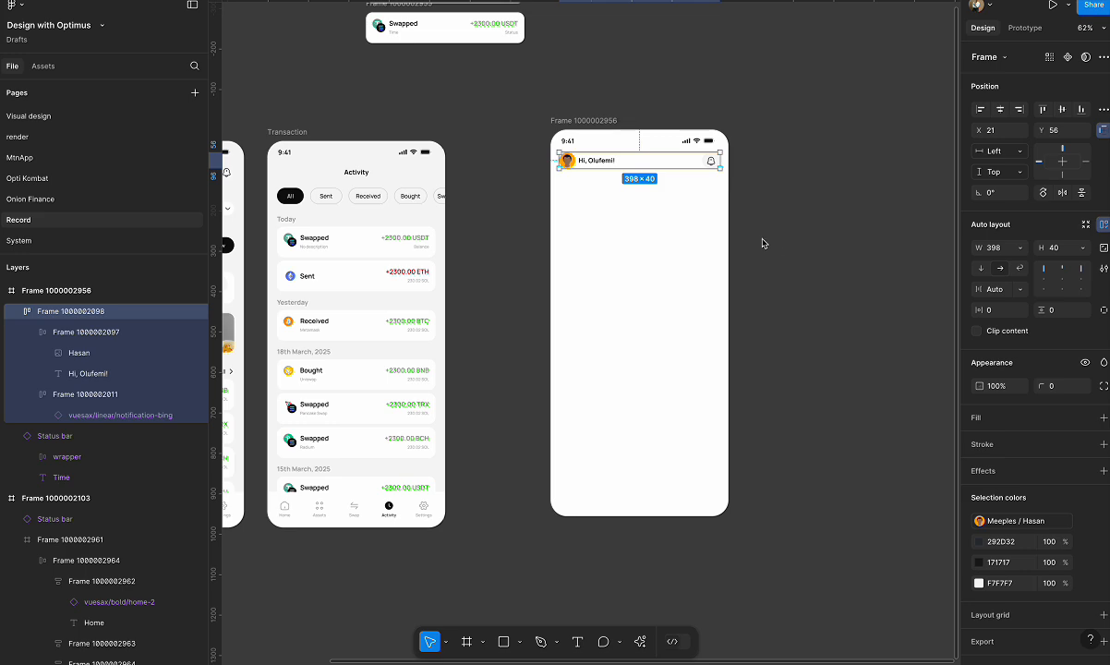
scroll(763, 243, "left", 3)
scroll(763, 244, "down", 1)
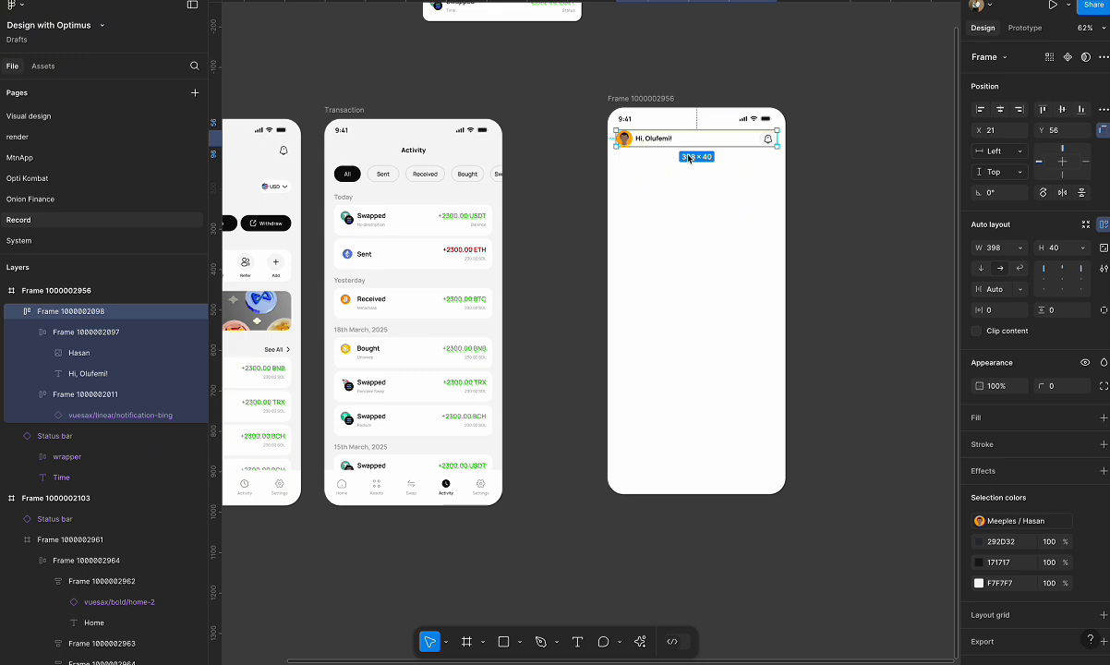
scroll(689, 158, "left", 5)
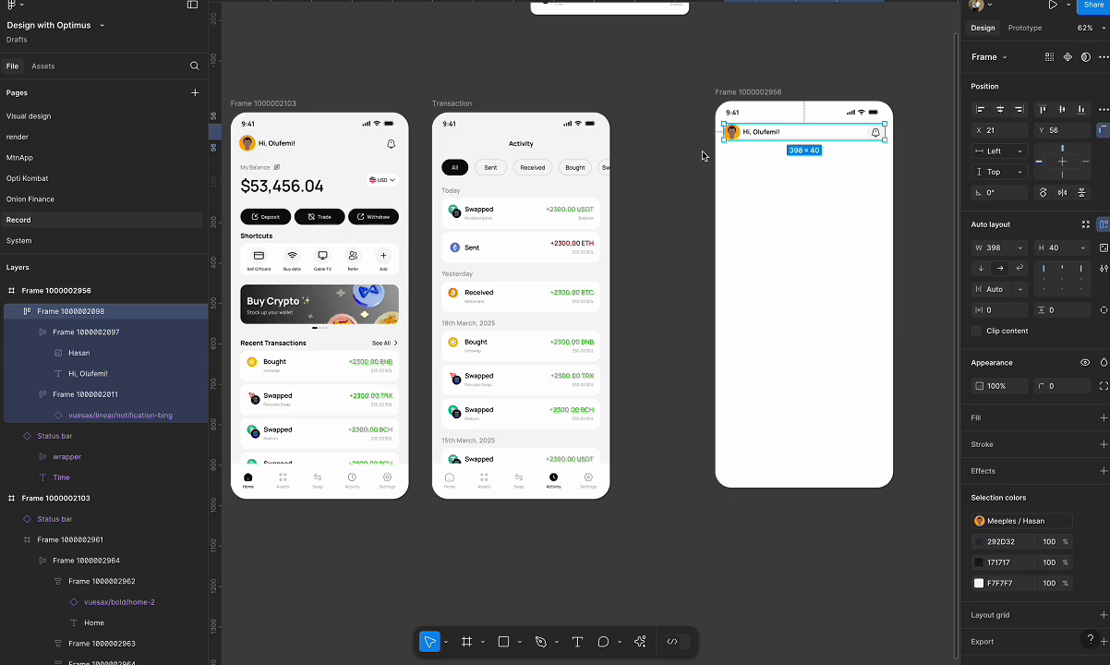
left_click(272, 180)
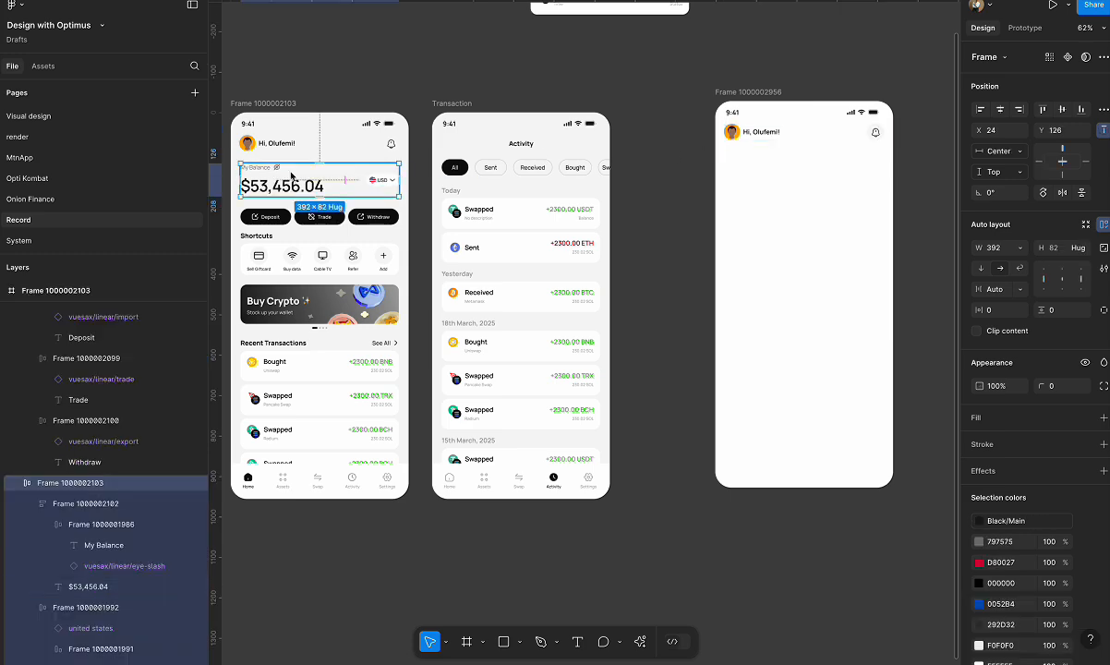
left_click(736, 94)
key("ctrl+v")
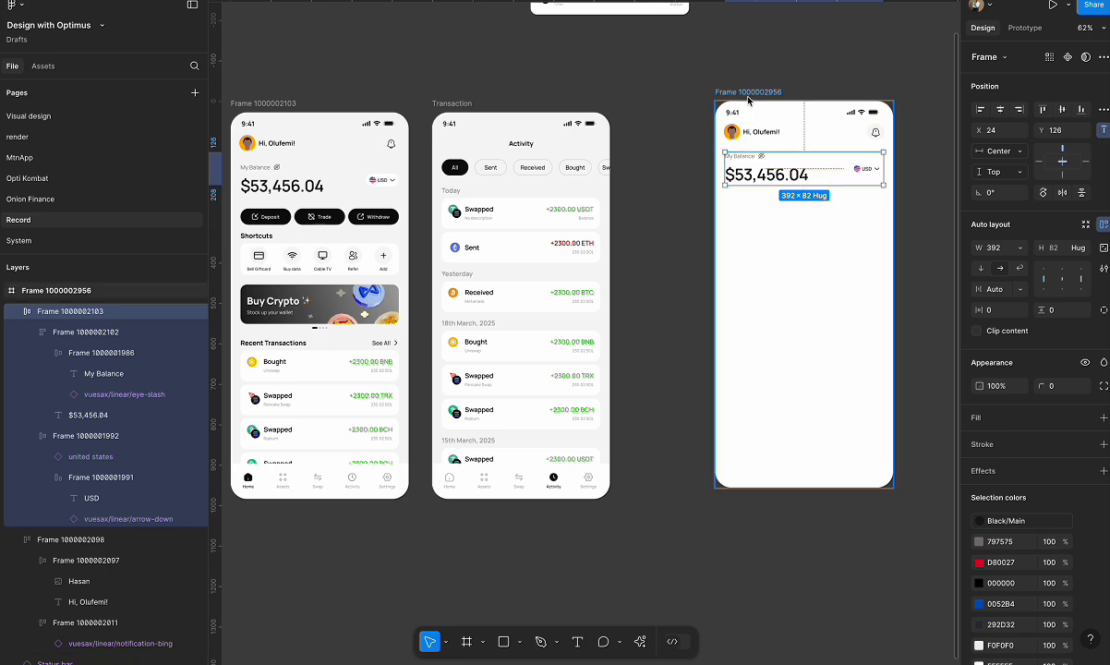
Change the new frame's fill to F5F5F5 to match the home screen's background.
left_click(748, 92)
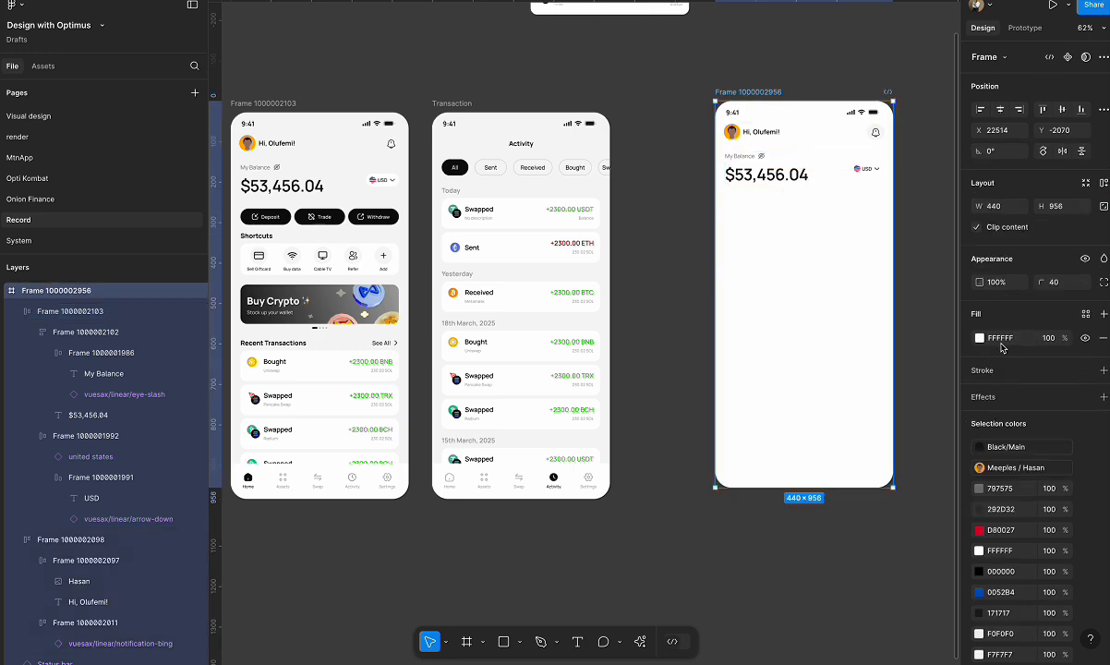
left_click(271, 103)
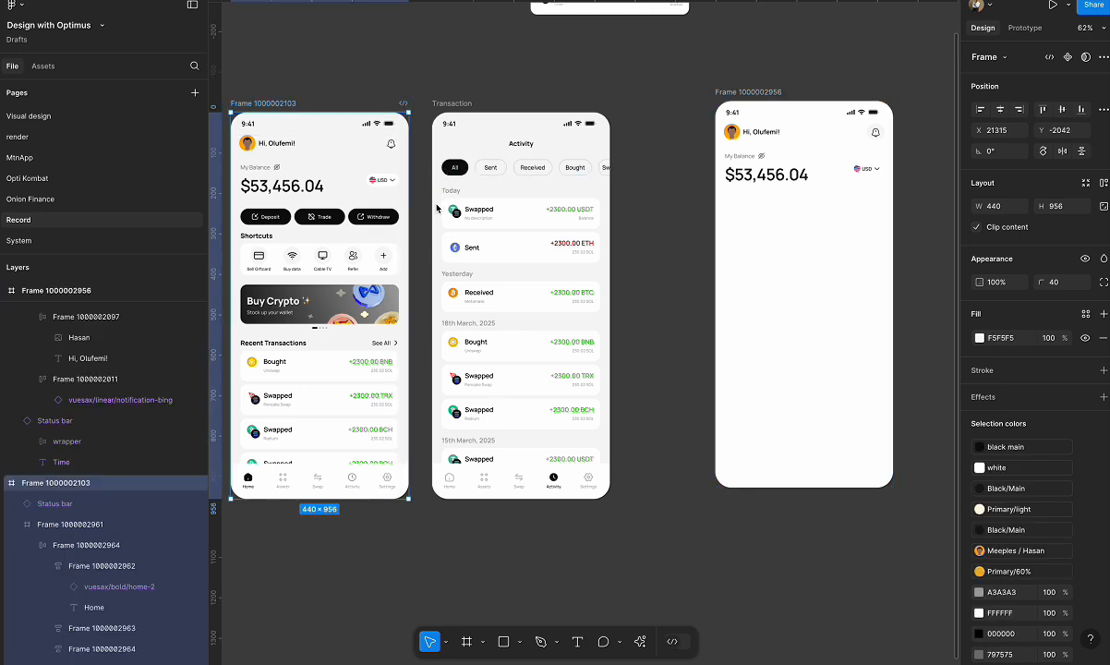
left_click(743, 98)
left_click(1011, 342)
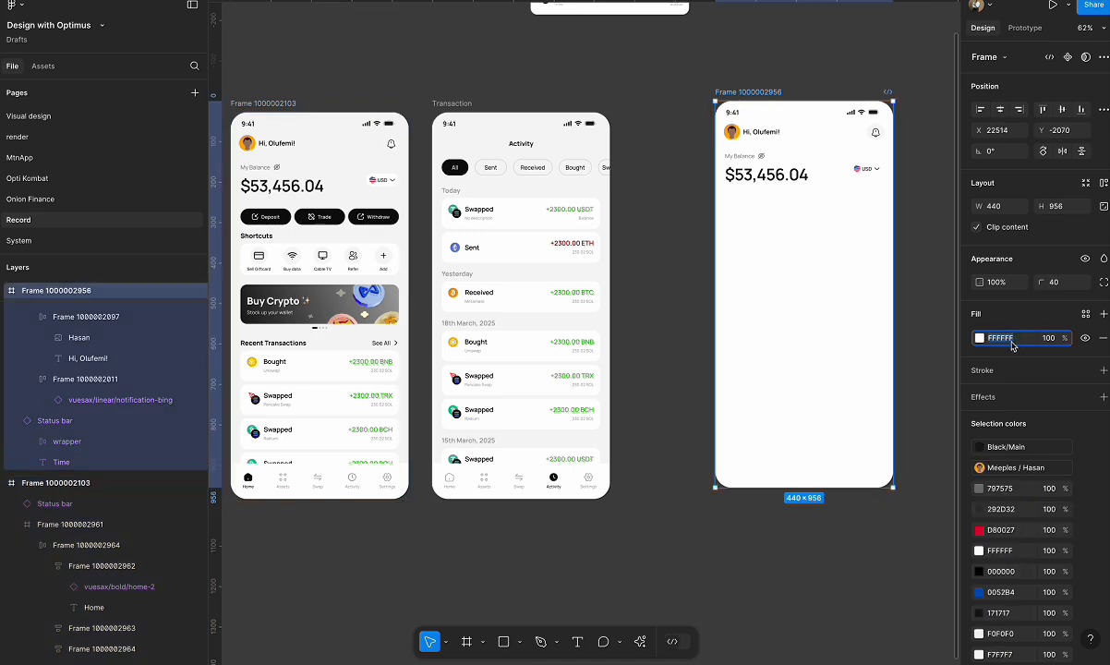
type("f5f5f5")
key("Return")
Ungroup the new frame's balance section so the balance text and the USD selector are separate.
scroll(907, 148, "up", 3)
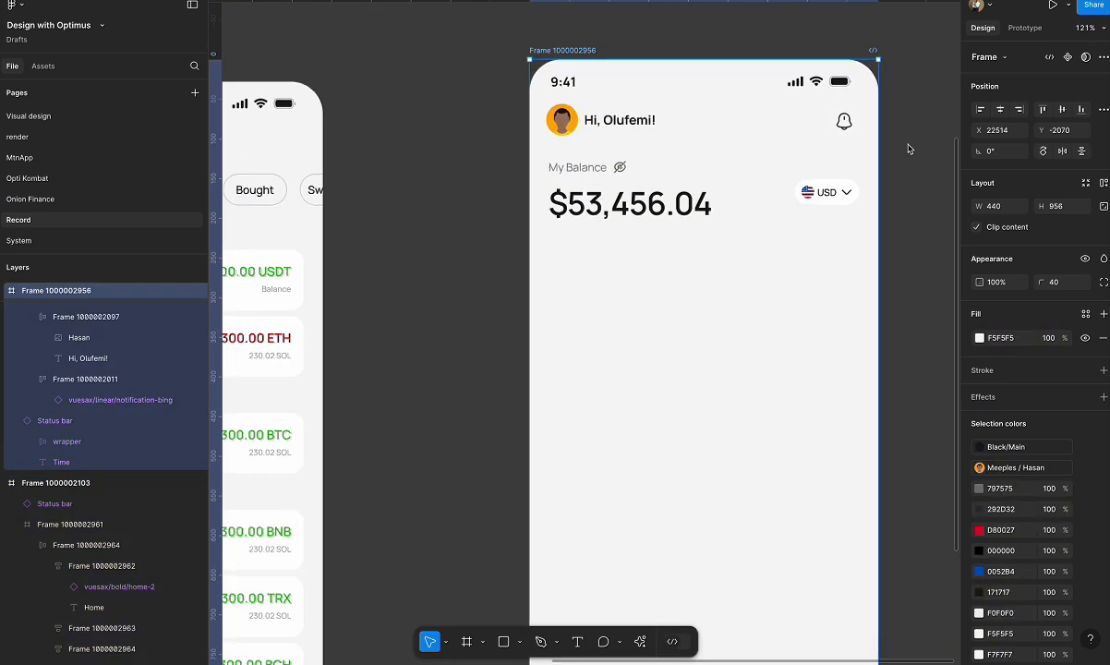
scroll(908, 148, "up", 1)
scroll(668, 243, "right", 1)
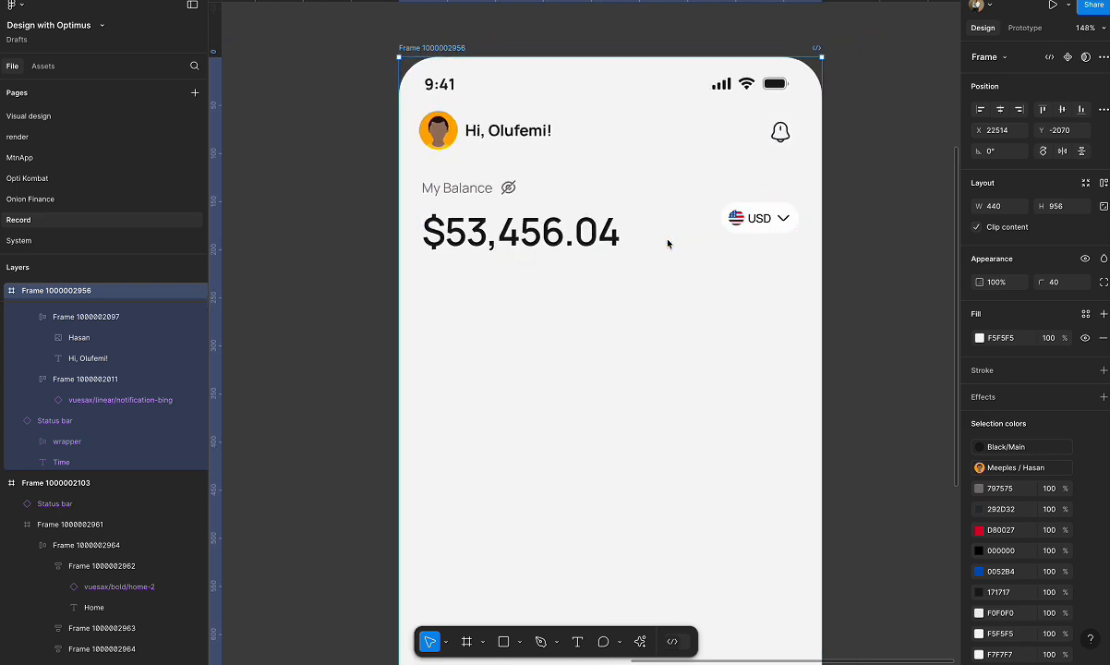
right_click(519, 235)
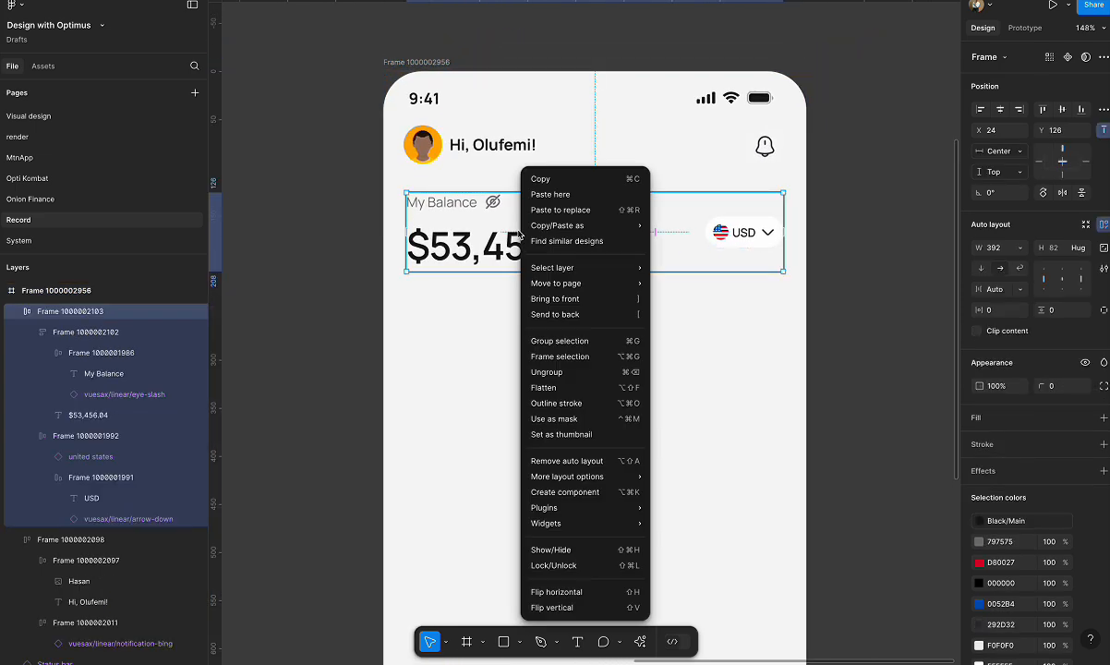
left_click(566, 374)
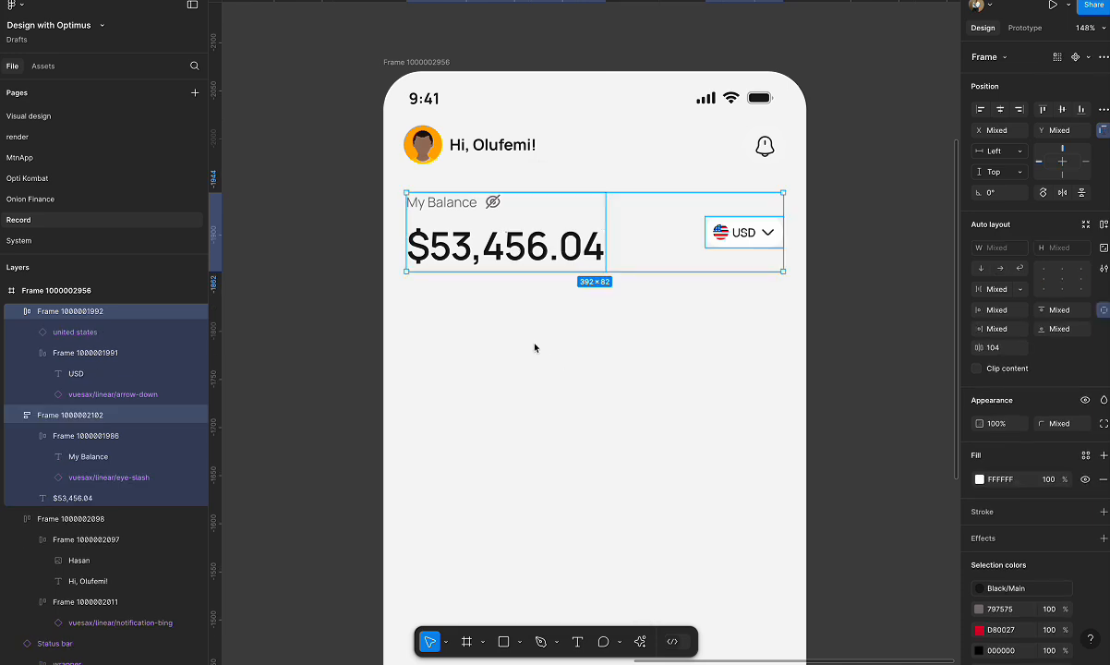
left_click(535, 344)
Combine the balance text block and the USD selector in one auto layout.
left_click(536, 248)
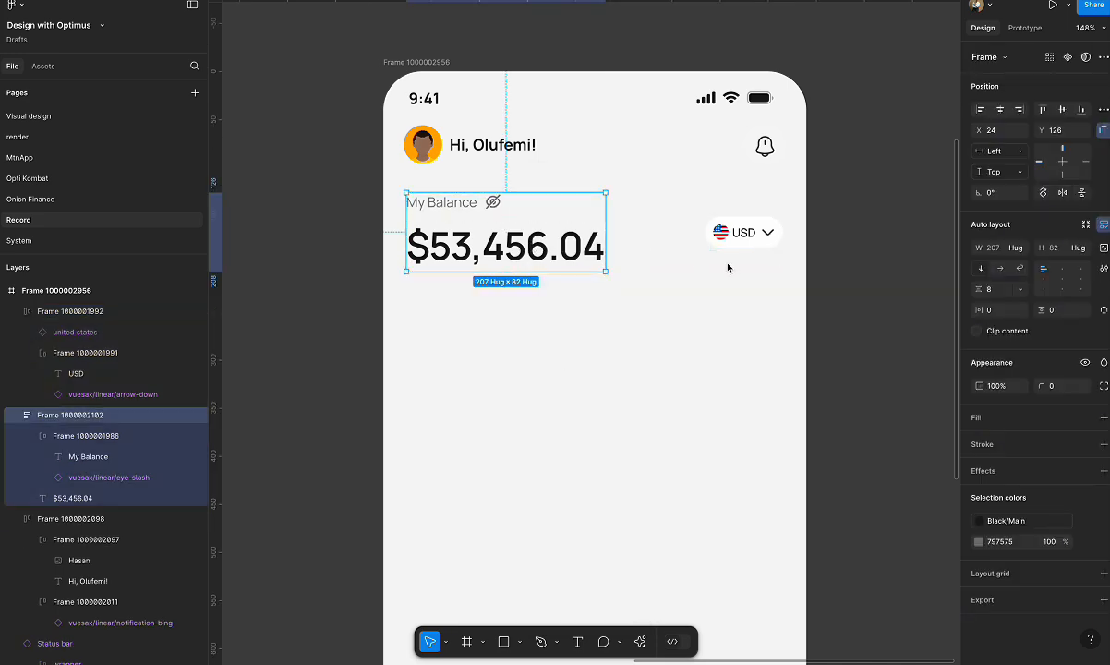
left_click(748, 232)
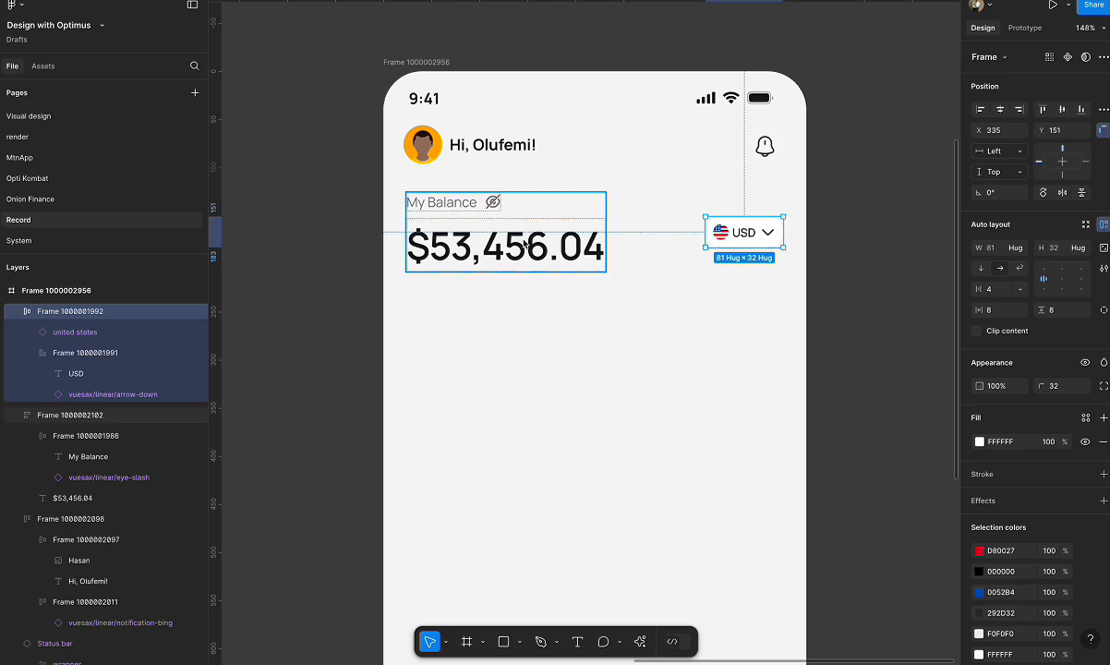
left_click(524, 243, "shift")
key("shift+a")
Copy the Deposit, Trade and Withdraw button row from the home screen into the new frame.
scroll(660, 283, "down", 6)
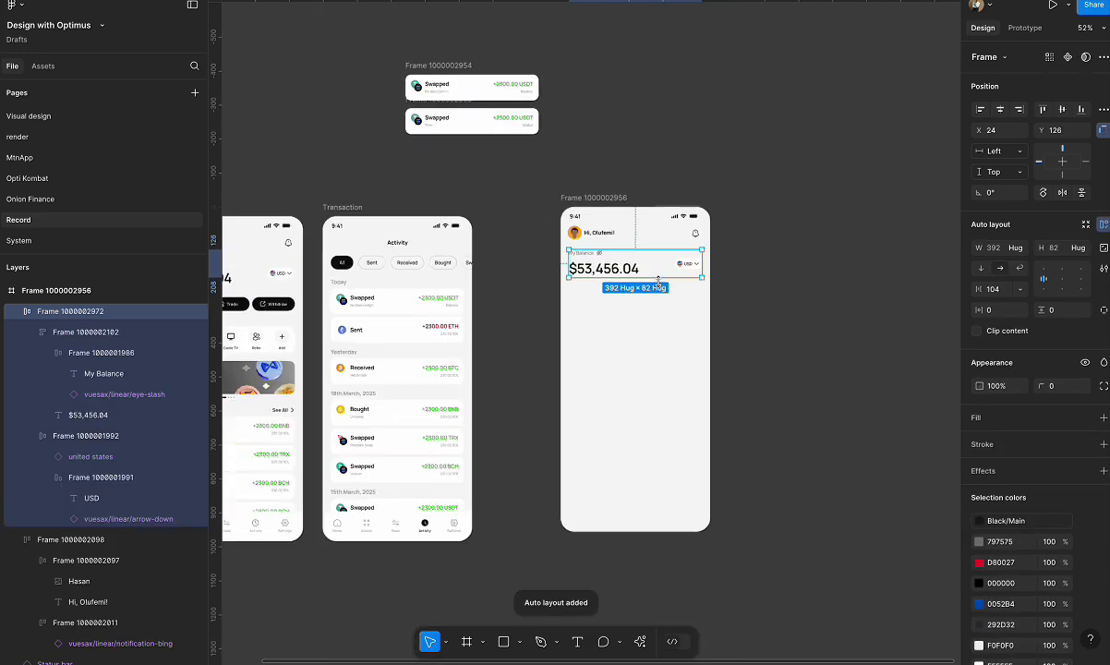
scroll(476, 312, "left", 3)
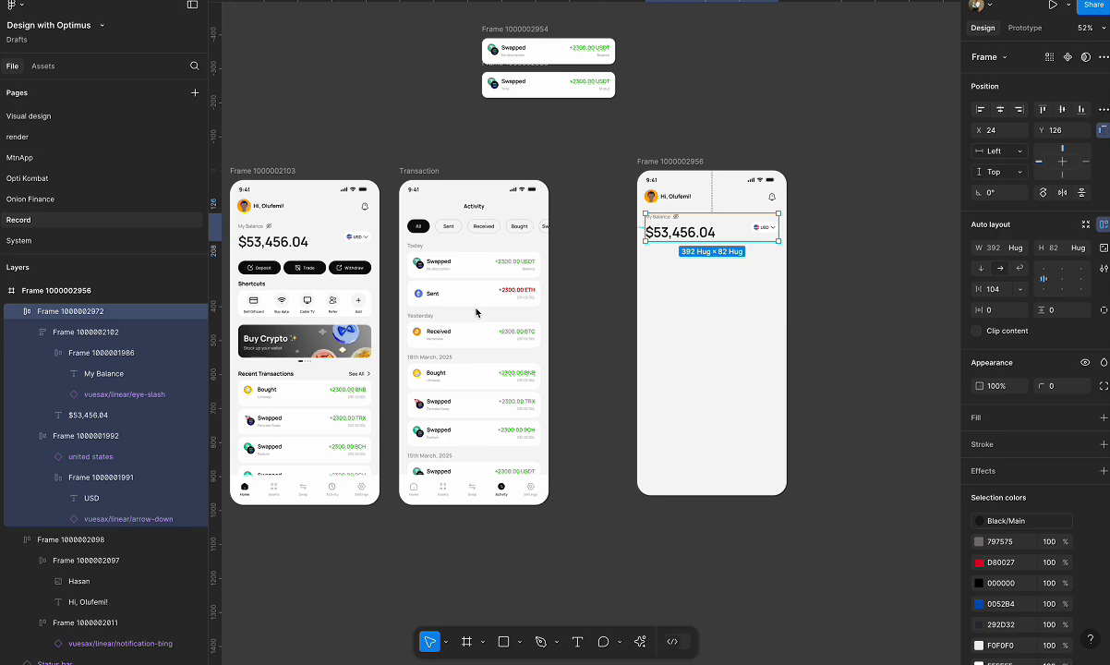
left_click(309, 269)
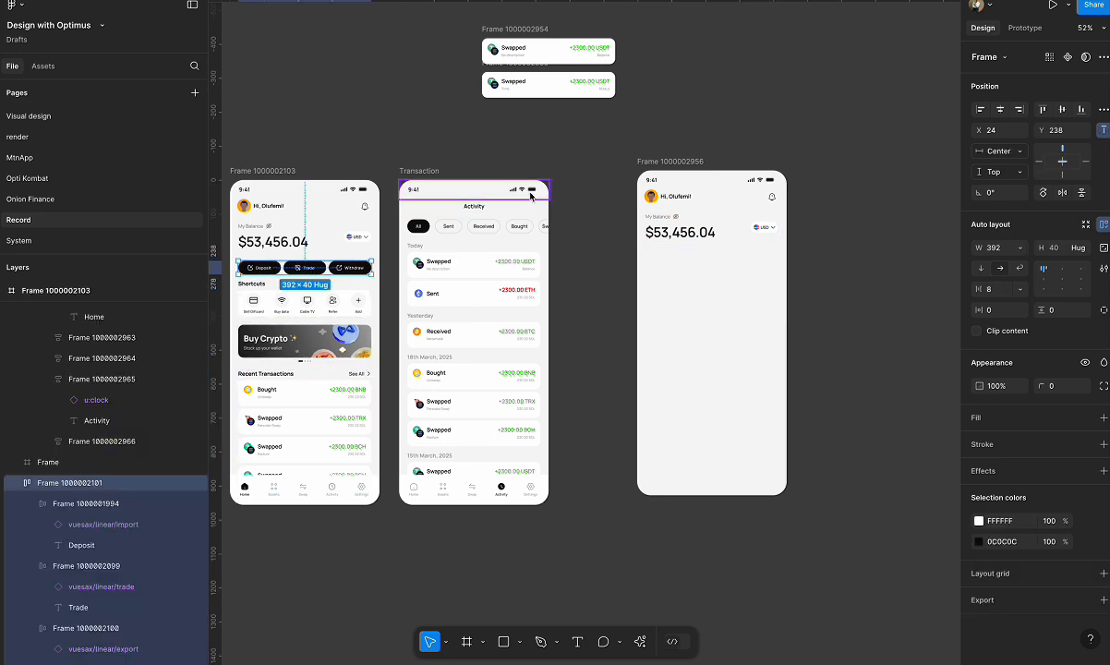
left_click(648, 163)
key("ctrl+v")
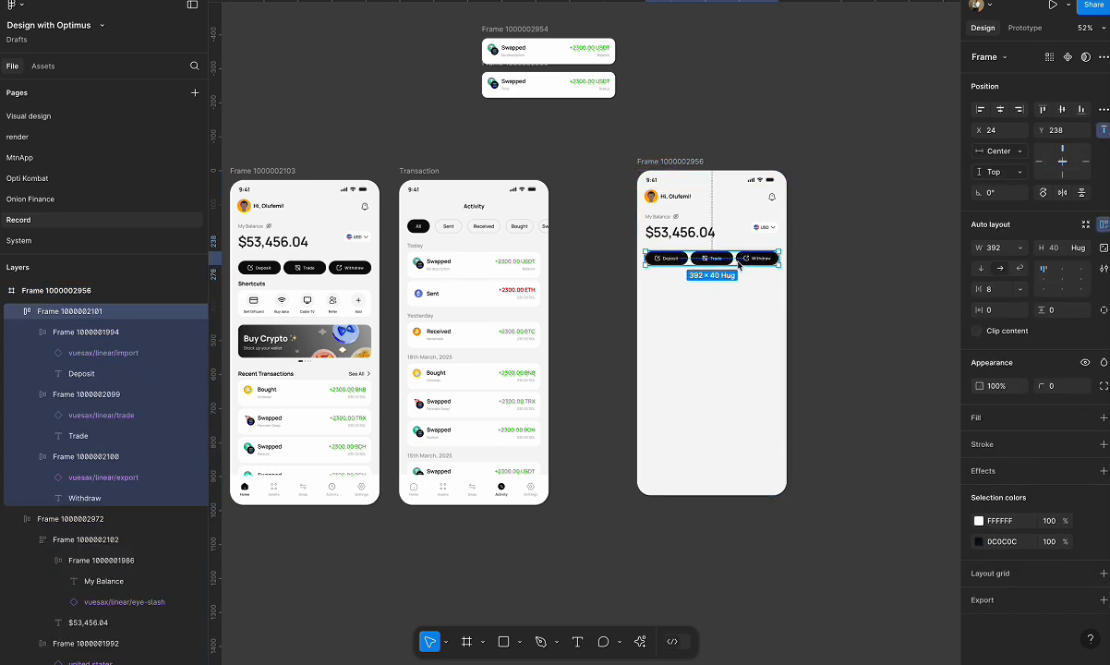
key("shift+2")
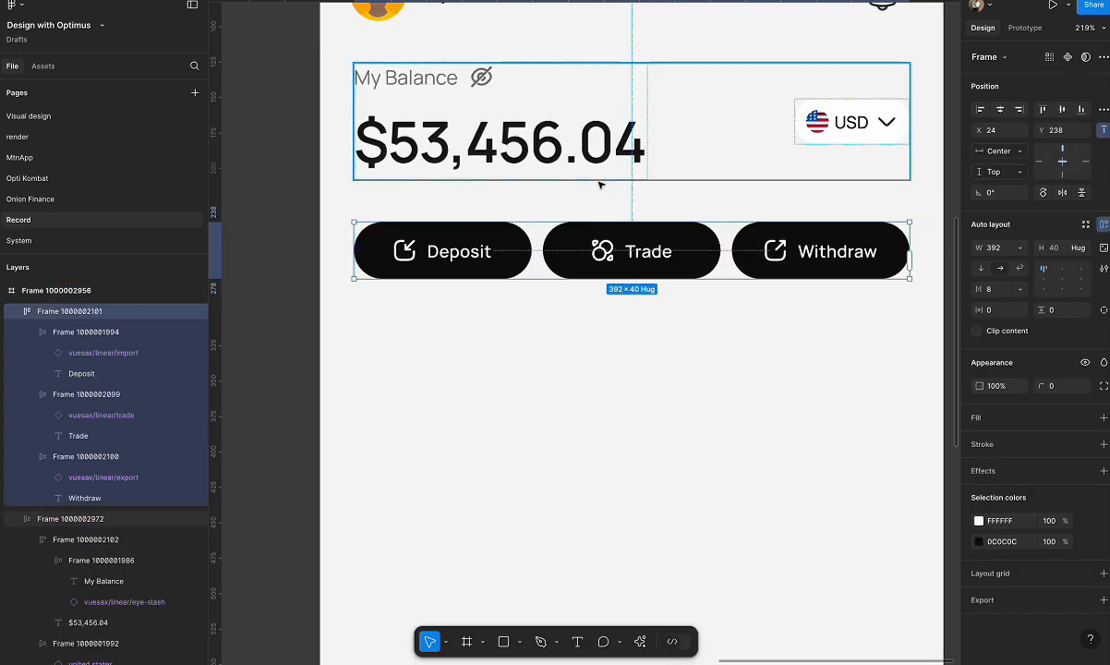
Move the new frame's balance section up to Y 120, closer to the greeting header.
scroll(599, 185, "down", 5)
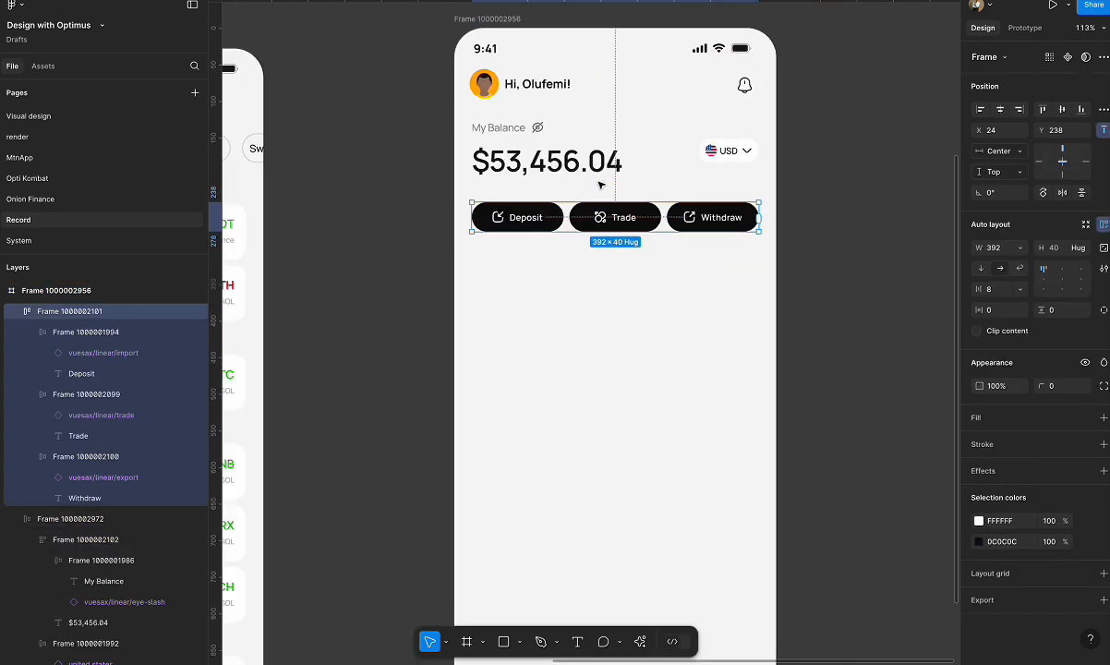
left_click(575, 127)
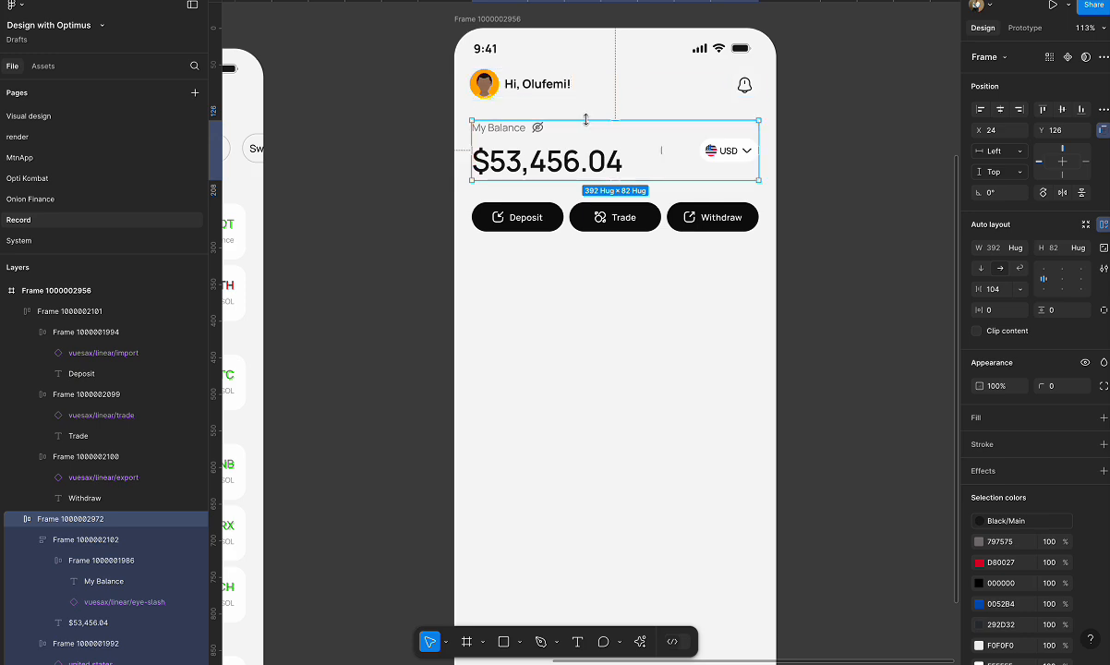
key("Up")
key("Up")
key("Up")
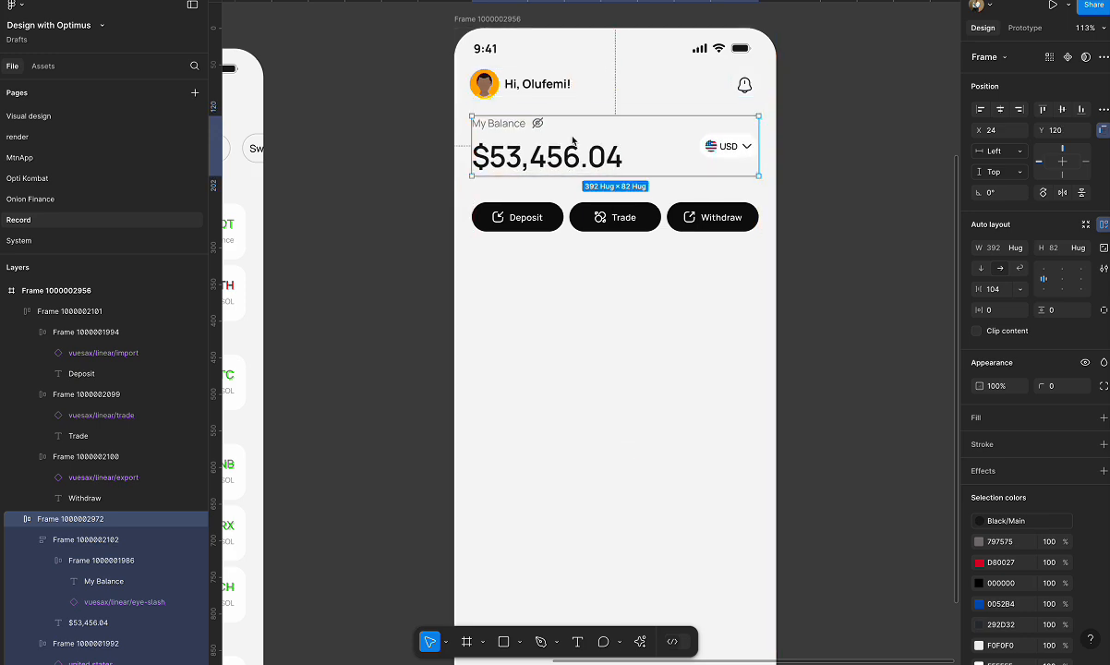
Move the Deposit, Trade and Withdraw button row up, closer to the balance section.
left_click(600, 217)
left_click_drag(600, 217, 596, 179)
left_click(879, 216)
Check the balance section's side margins, and match the greeting header row to them with a 392 width centred in the frame.
left_click(730, 146)
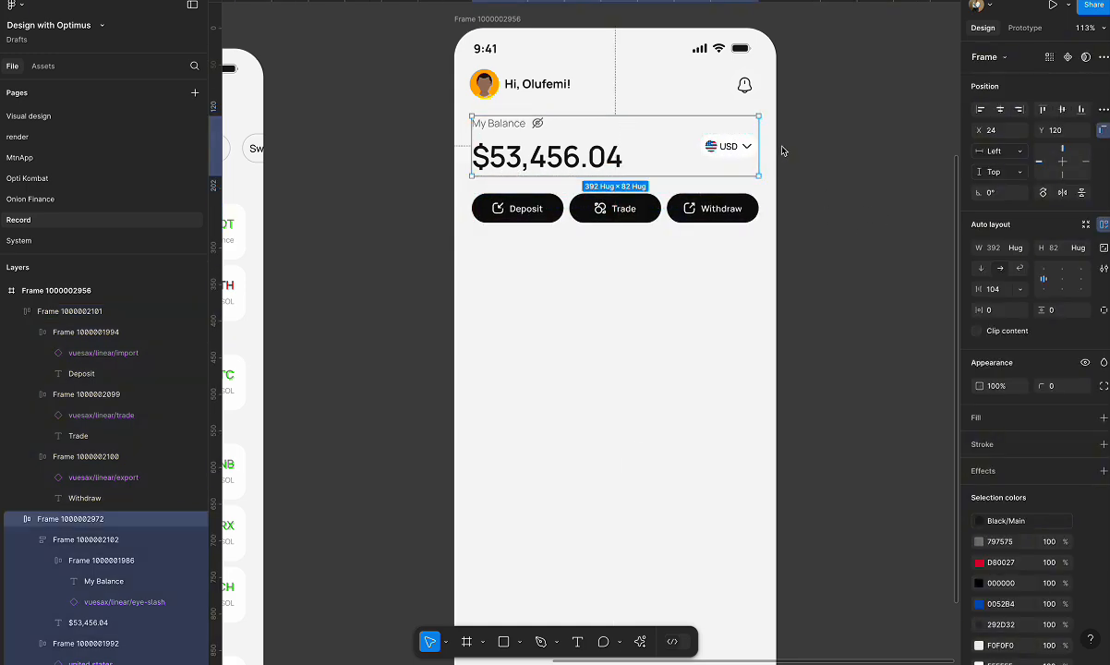
key("alt")
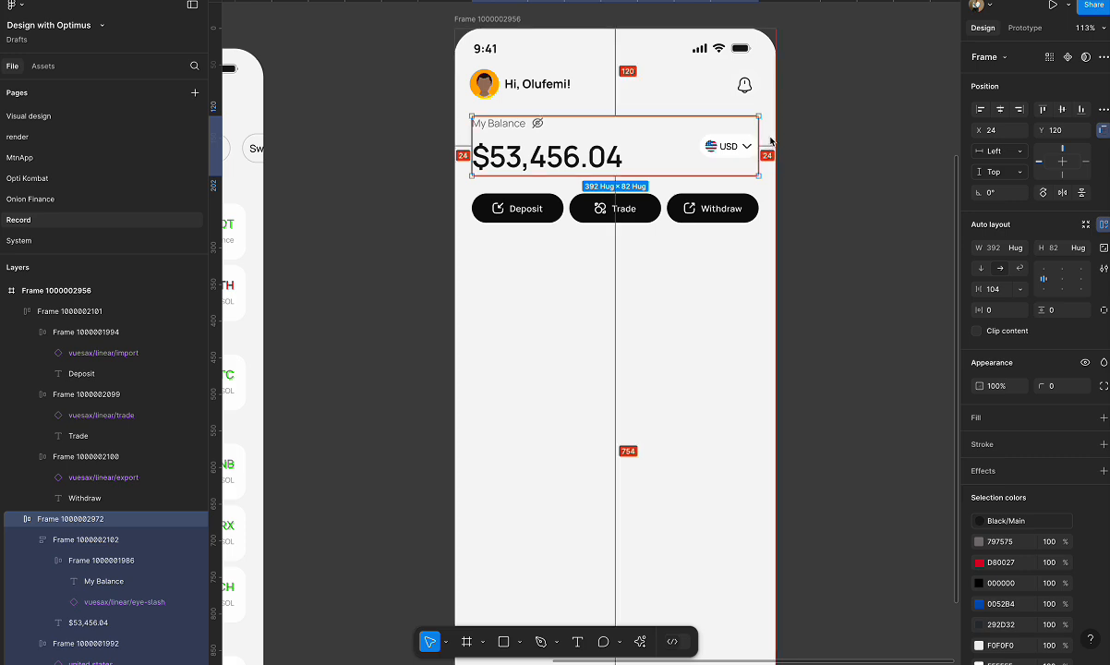
left_click(480, 81)
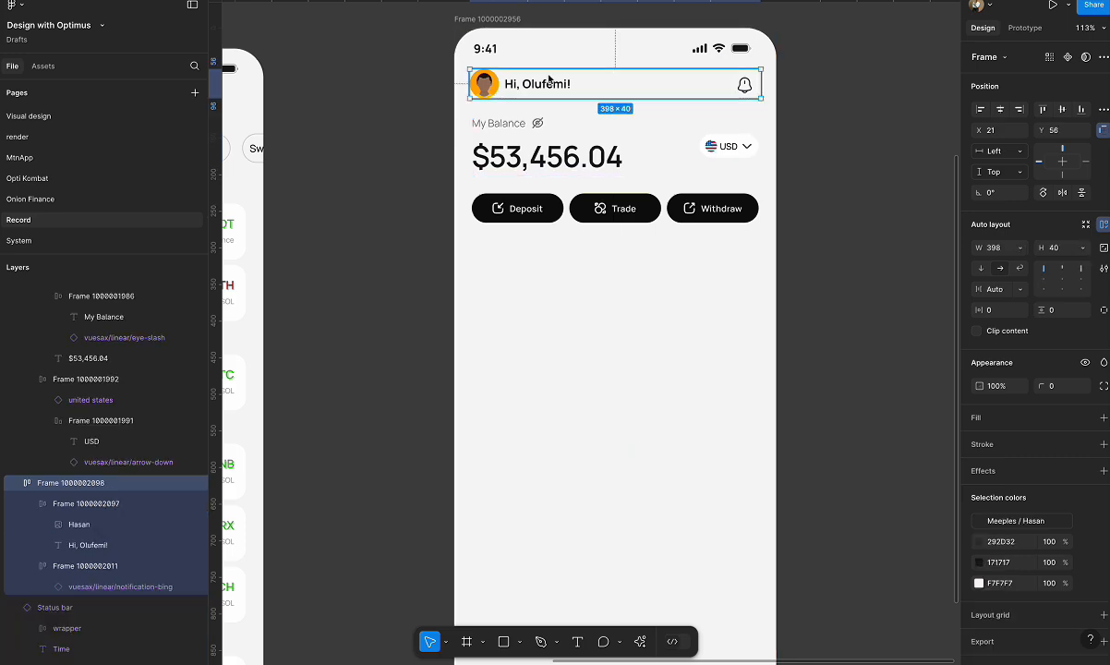
left_click(993, 247)
type("392")
key("Return")
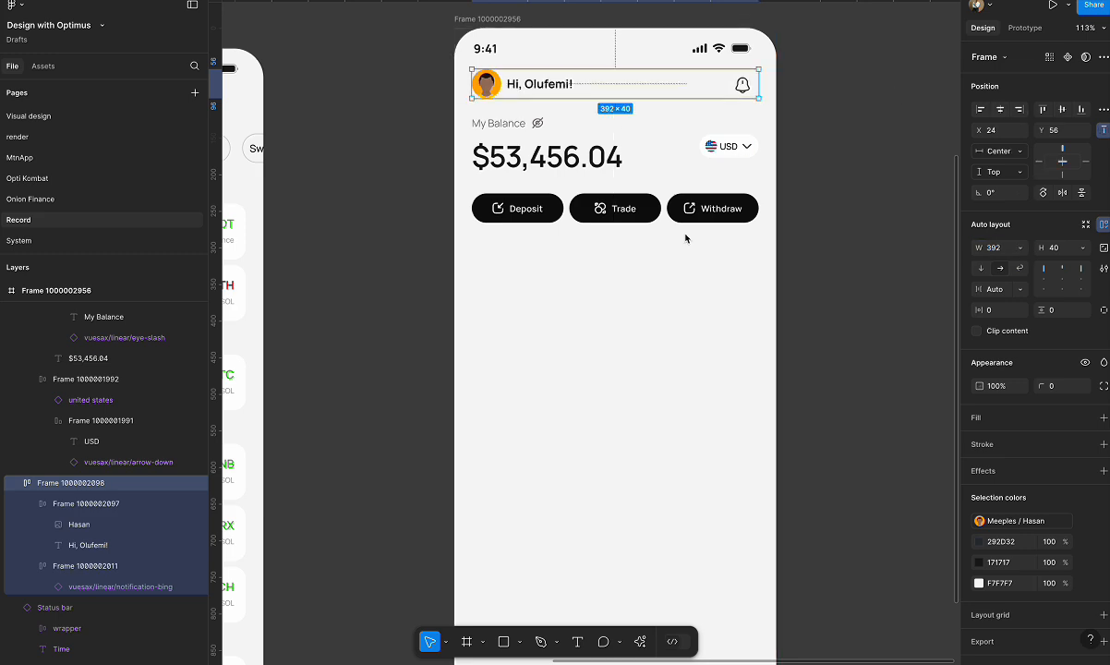
Ungroup the original home screen's lower content block into separate Shortcuts, Buy Crypto banner and Recent Transactions sections.
scroll(686, 239, "down", 5)
scroll(685, 238, "left", 2)
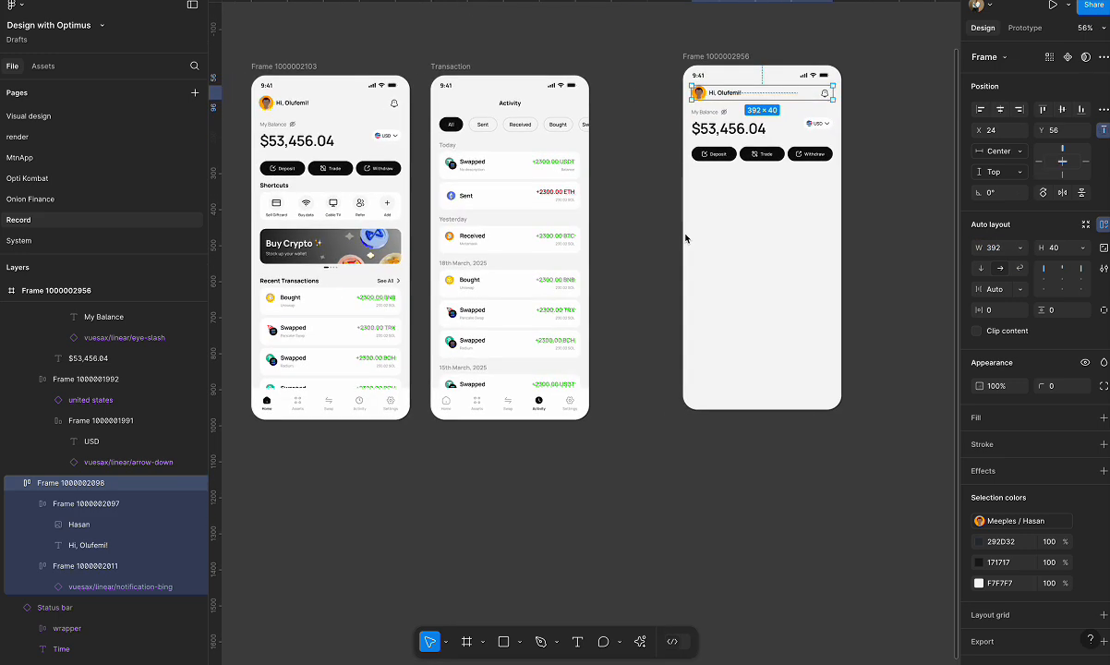
right_click(341, 210)
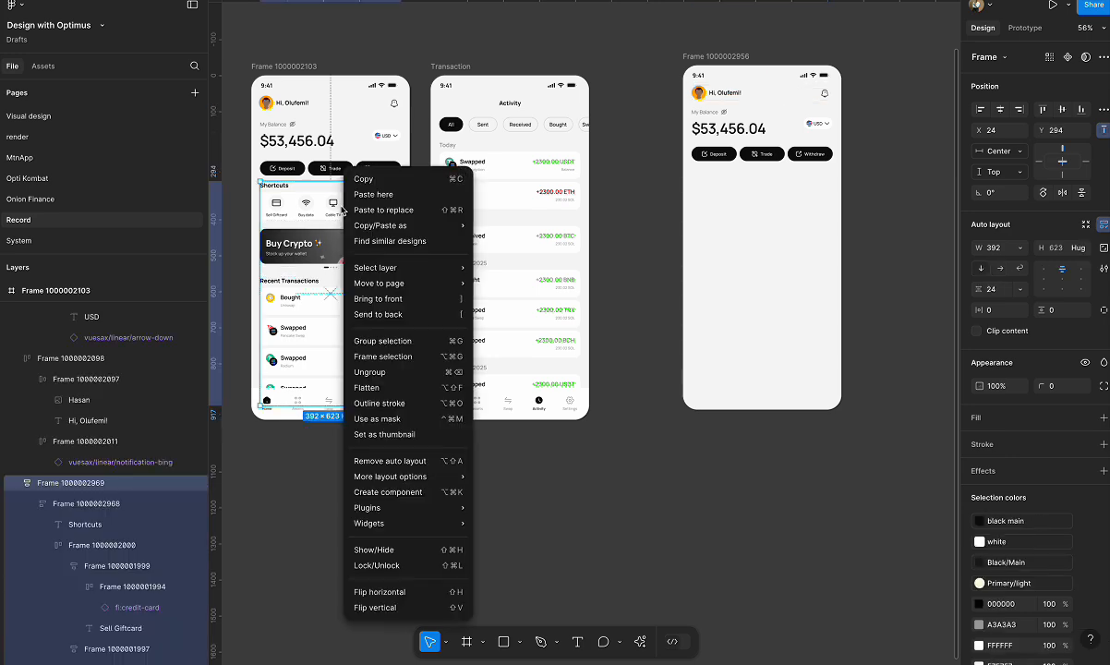
left_click(402, 373)
left_click(356, 481)
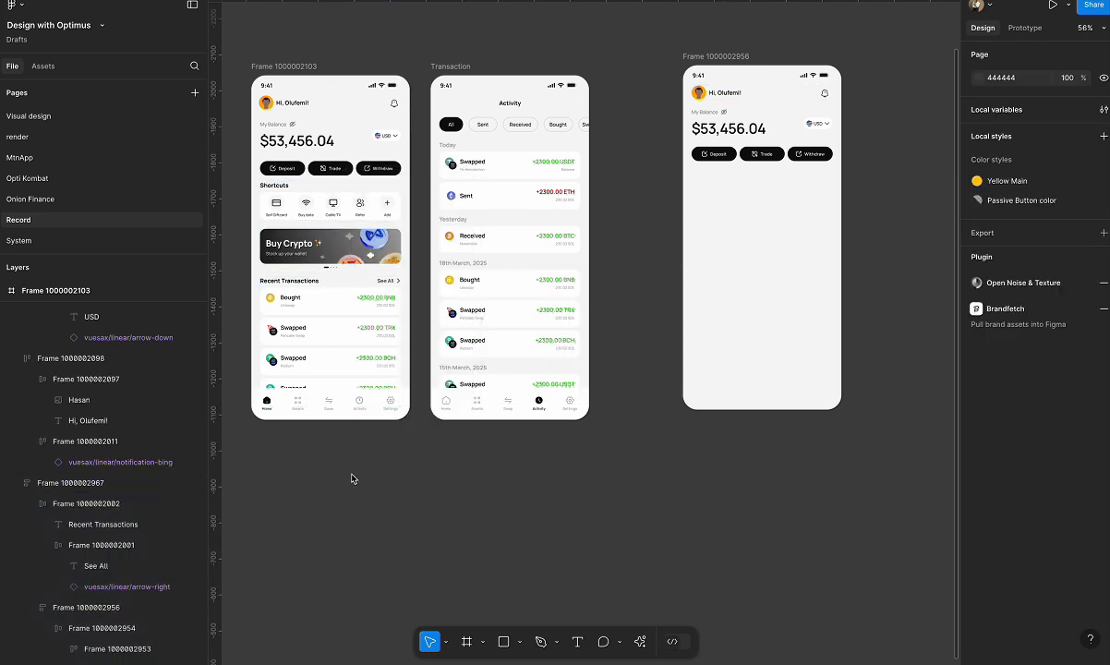
Copy the Shortcuts section from the home screen into the new frame and move it up to Y 290.
left_click(333, 188)
key("ctrl+c")
left_click(725, 55)
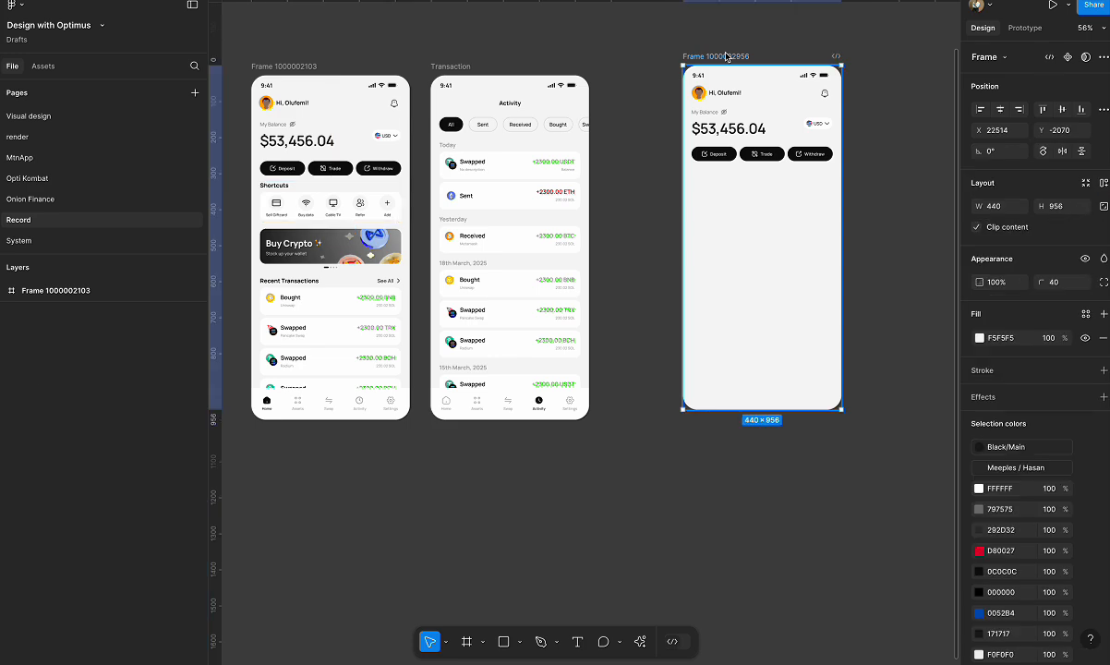
key("ctrl+v")
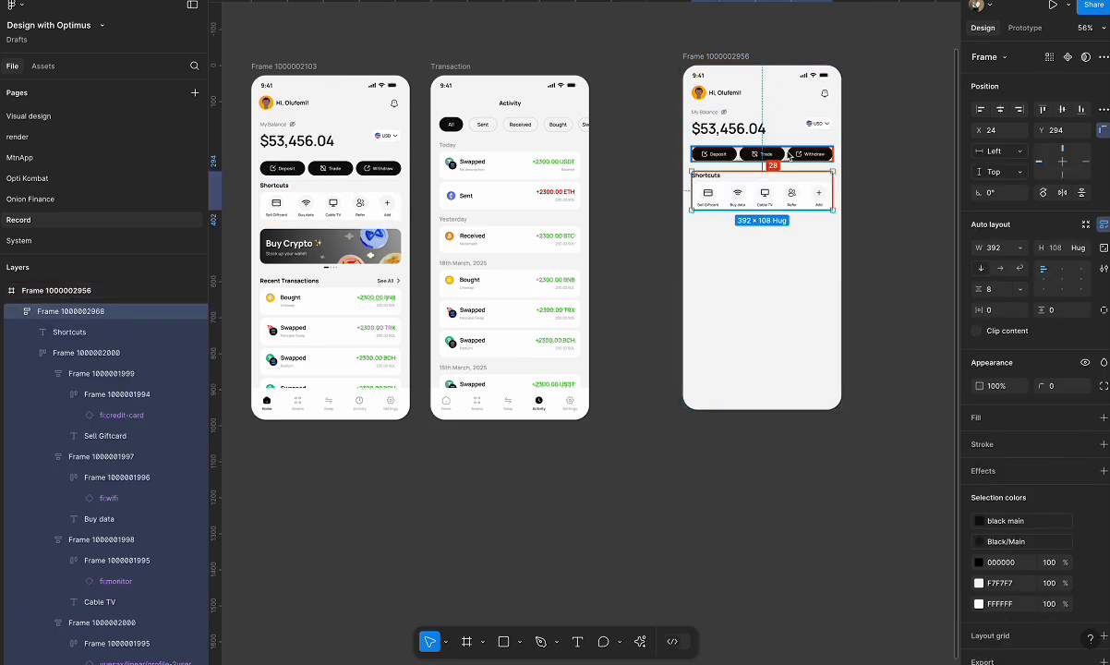
key("Up")
key("Up")
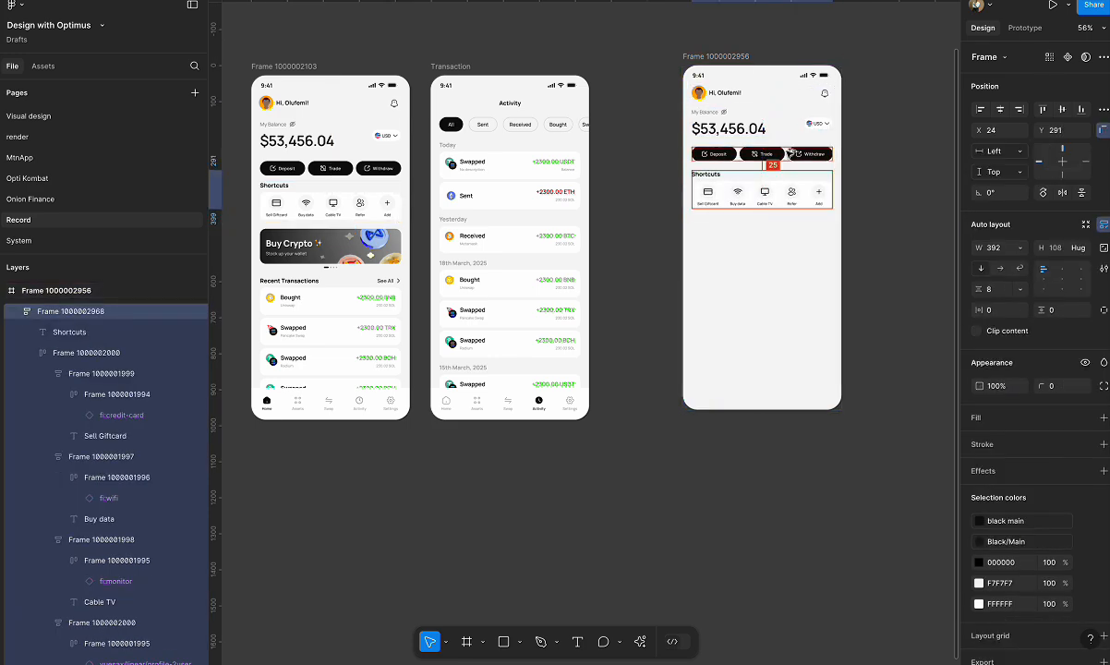
key("Up")
key("Up")
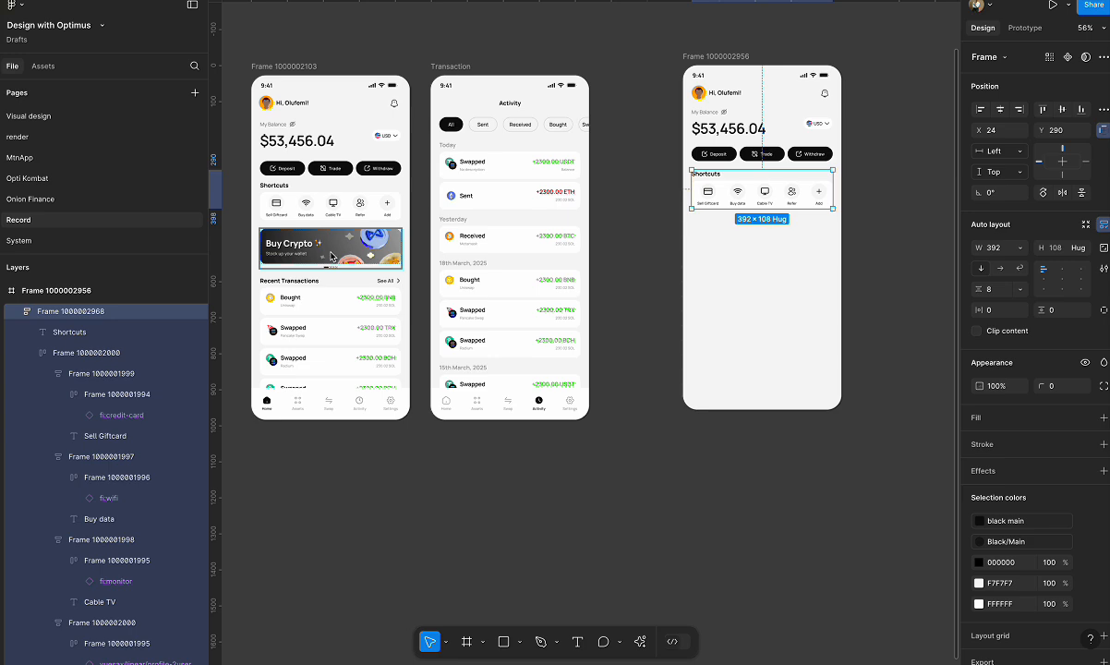
Copy the Buy Crypto banner with its page dots from the home screen into the new frame, below the Shortcuts.
left_click(330, 257)
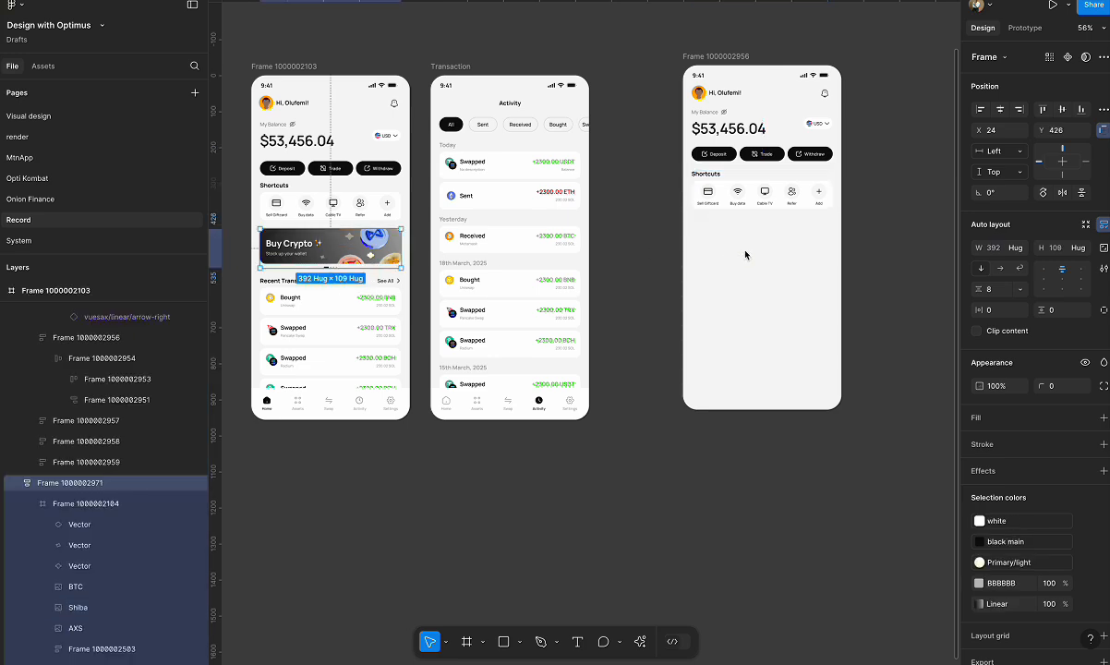
left_click(707, 53)
key("ctrl+v")
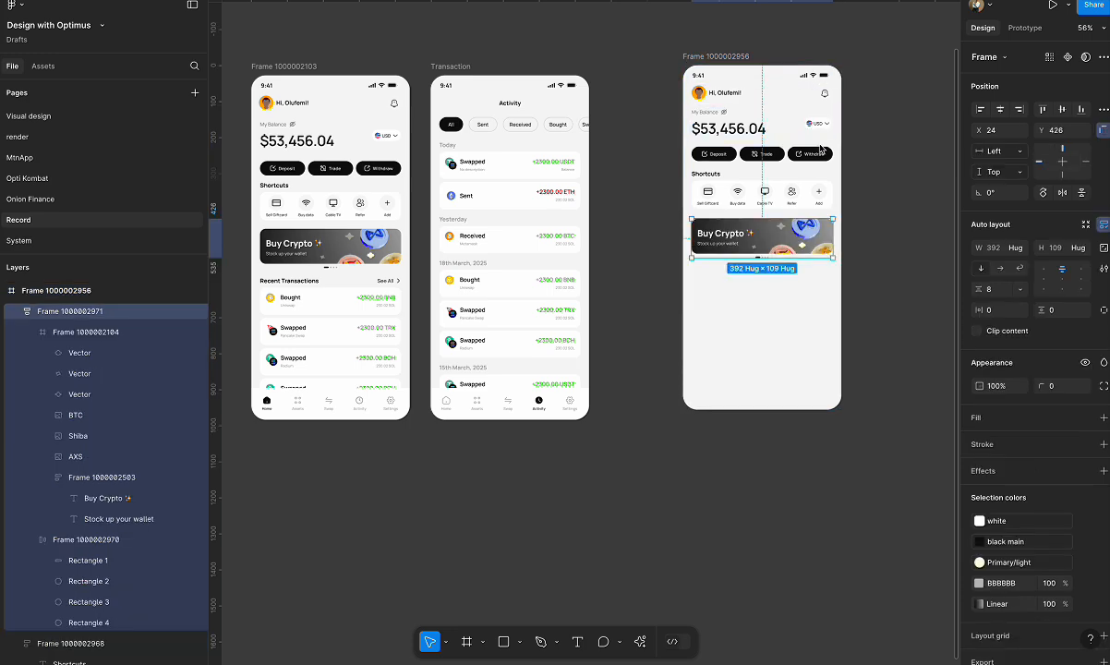
key("shift+2")
scroll(809, 209, "up", 3)
scroll(499, 242, "down", 4)
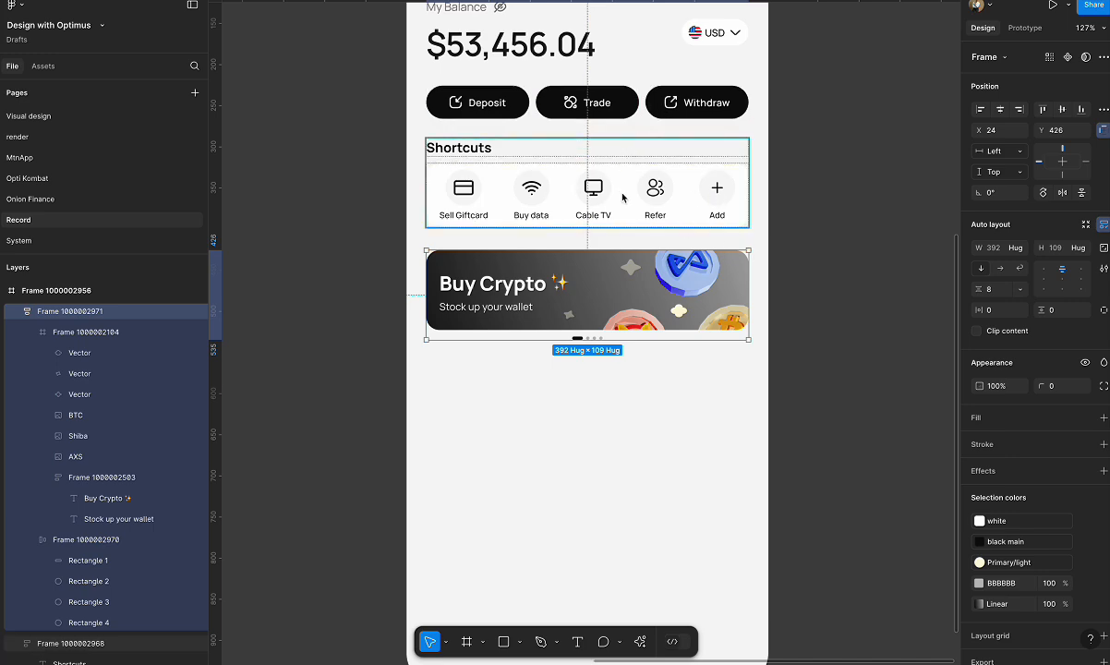
Duplicate the new phone frame and place the copy beside it at X 22983.
scroll(478, 198, "down", 5)
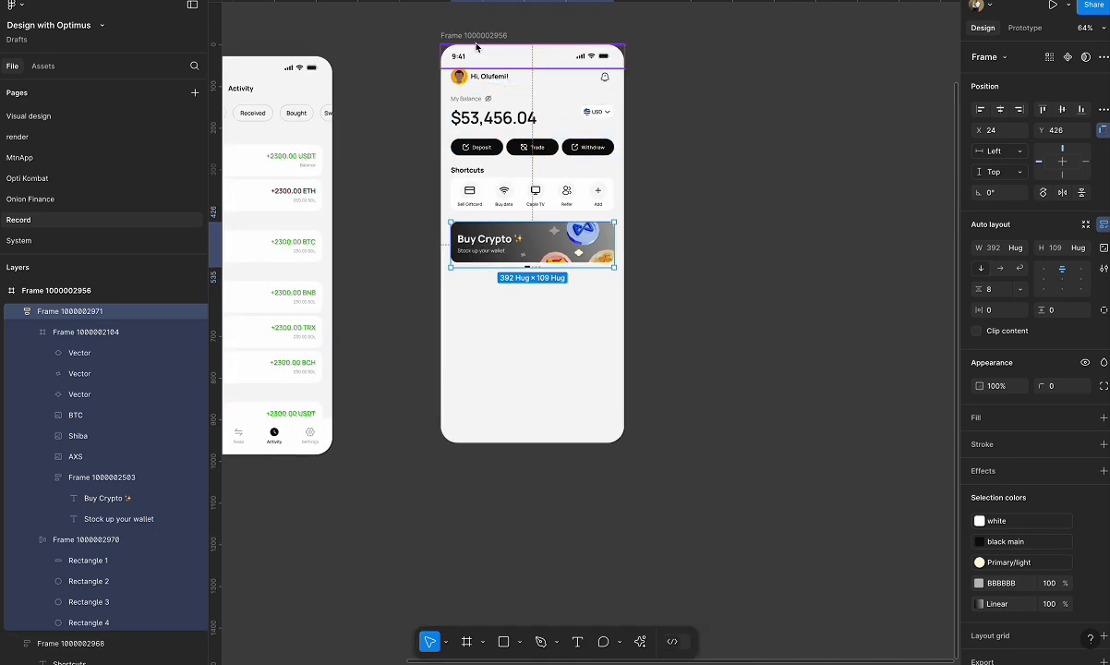
key("Escape")
left_click_drag(474, 36, 670, 49)
Duplicate the Add shortcut in the copied frame's Shortcuts row.
scroll(814, 179, "up", 8)
scroll(658, 264, "down", 3)
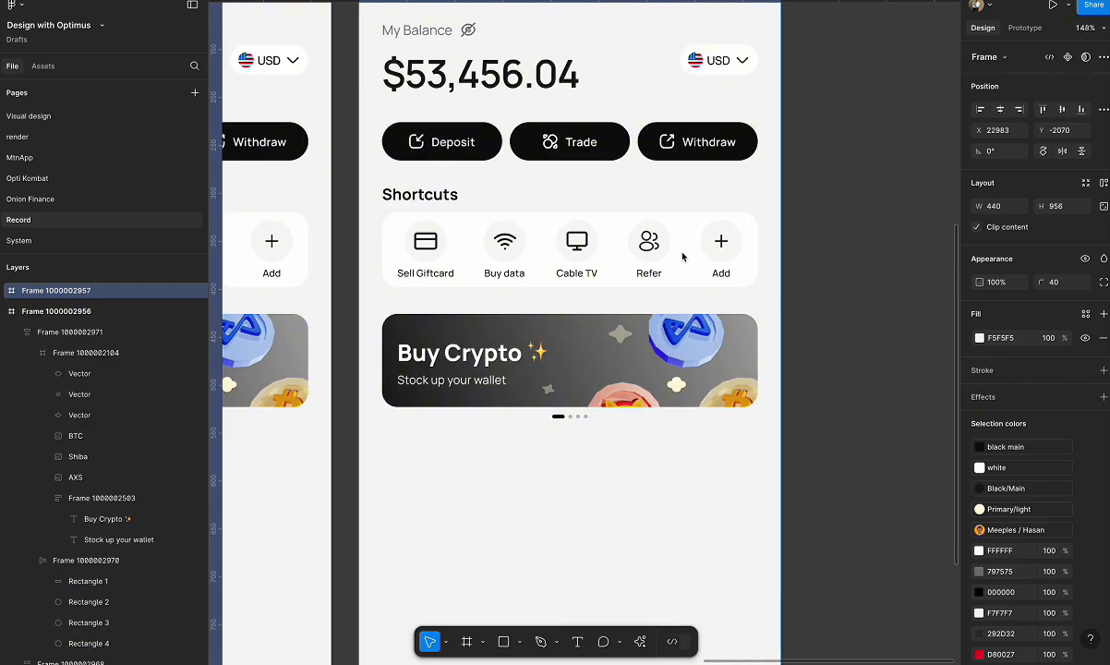
left_click(656, 252)
left_click(721, 245)
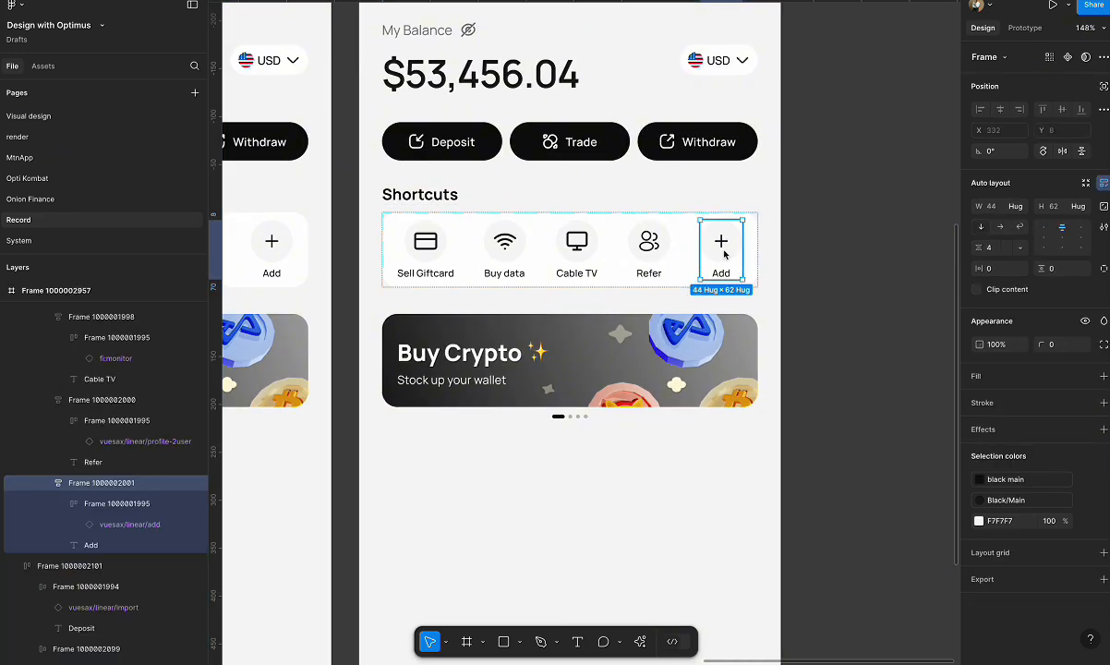
key("ctrl+d")
Delete the Refer, Cable TV, Buy data and Sell Giftcard shortcuts from the copied frame's row.
left_click(606, 245)
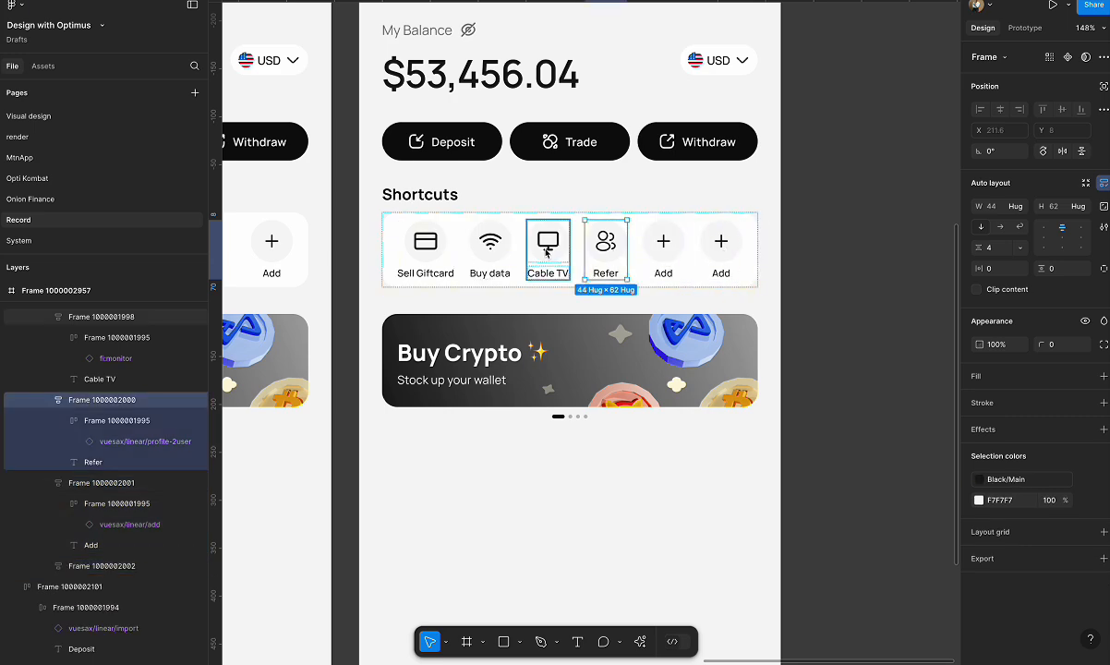
left_click(549, 246, "shift")
left_click(490, 245, "shift")
left_click(427, 247, "shift")
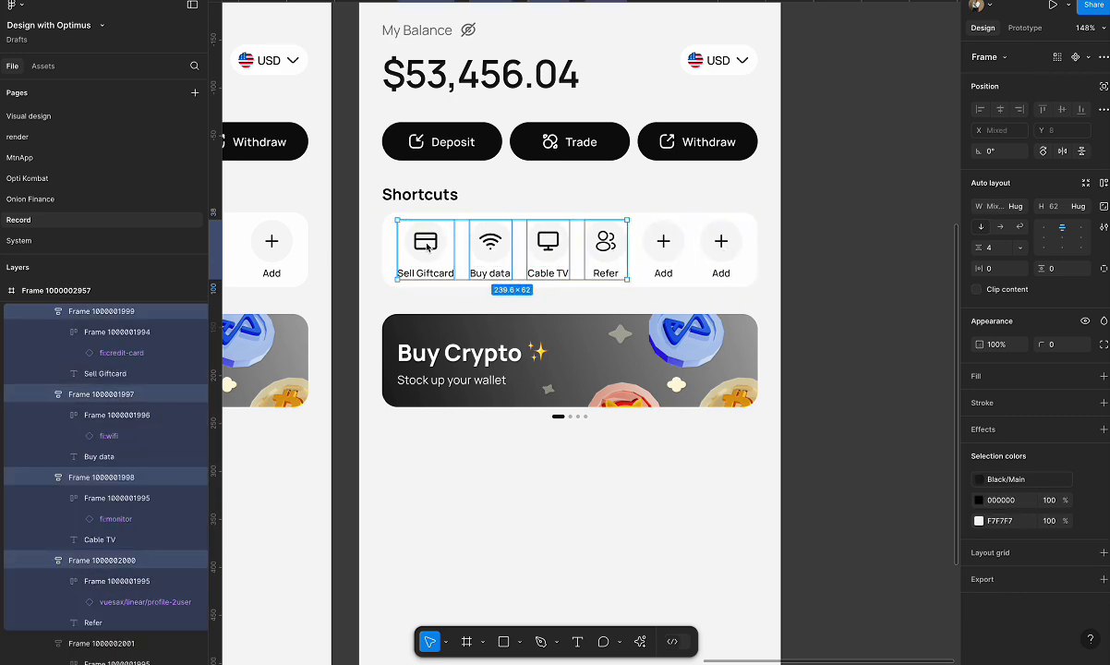
key("Delete")
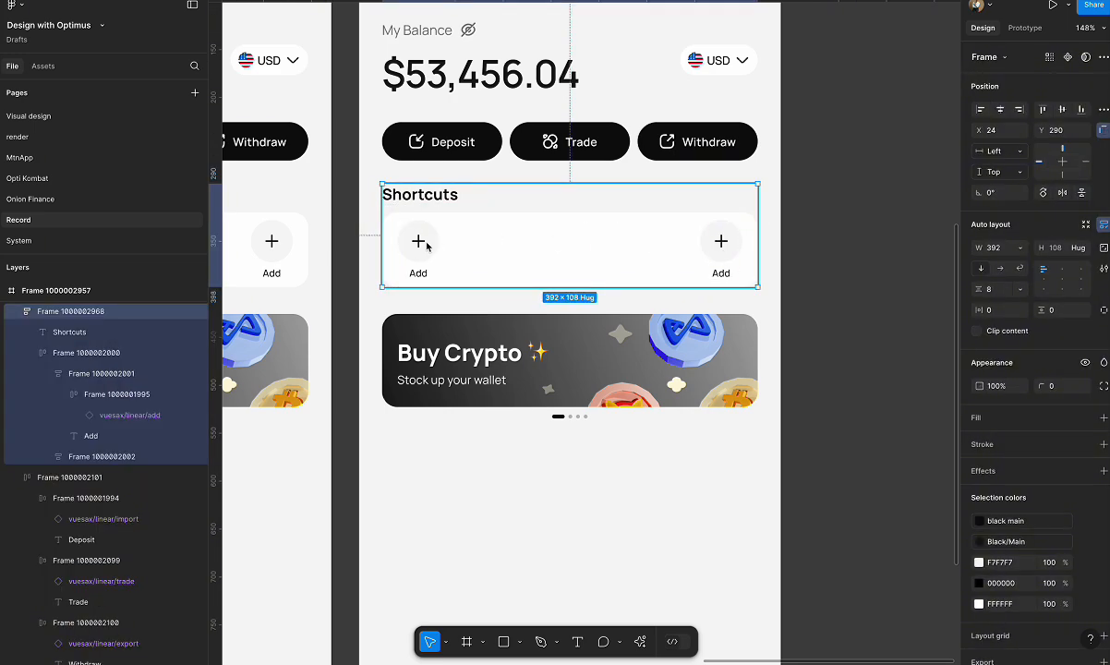
Duplicate the first Add shortcut three times so the copied frame's row holds five Add placeholders.
double_click(427, 246)
key("super+d")
key("super+d")
key("super+d")
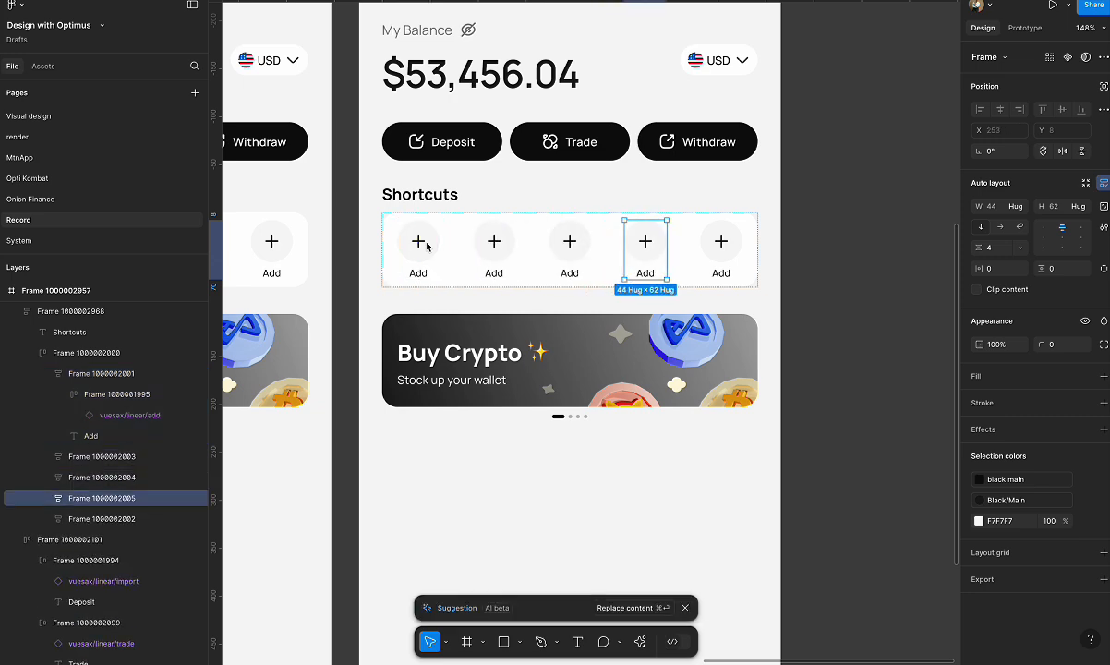
scroll(587, 322, "down", 5)
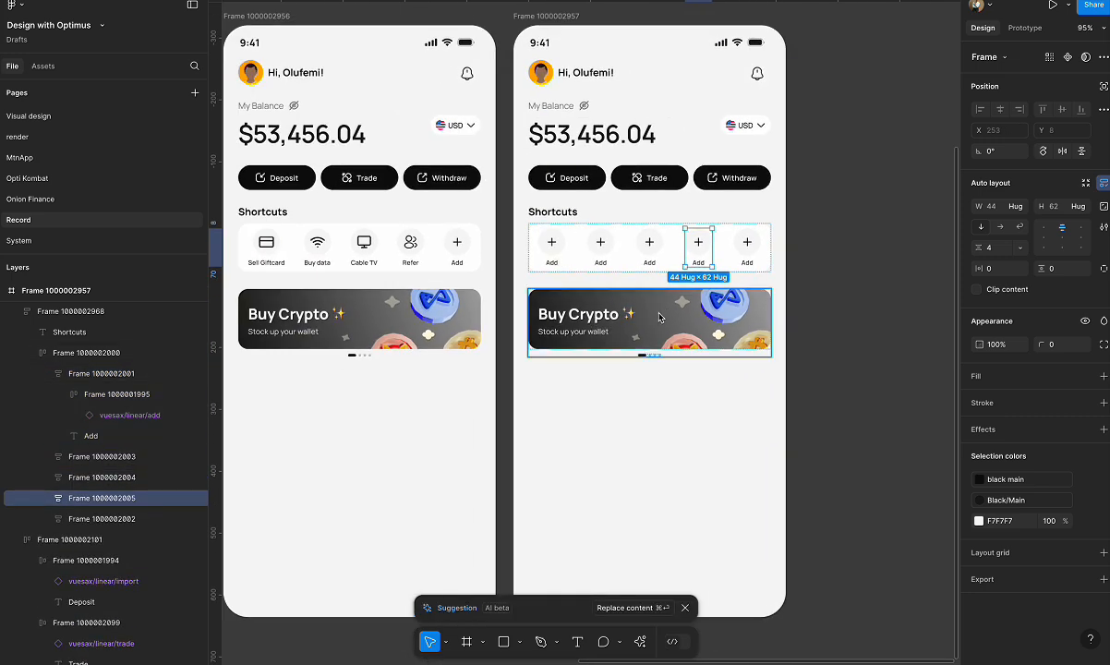
left_click(675, 292)
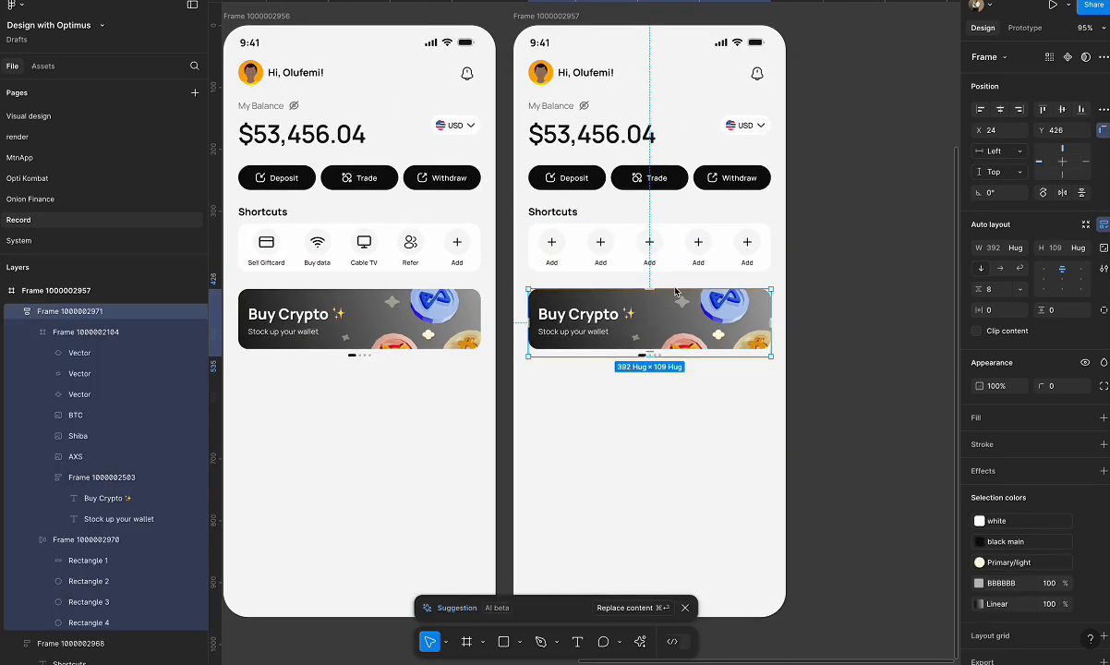
left_click(868, 259)
Copy the Recent Transactions section from the original home screen into the first new frame, below the Buy Crypto banner.
scroll(868, 259, "left", 1)
scroll(763, 300, "down", 3)
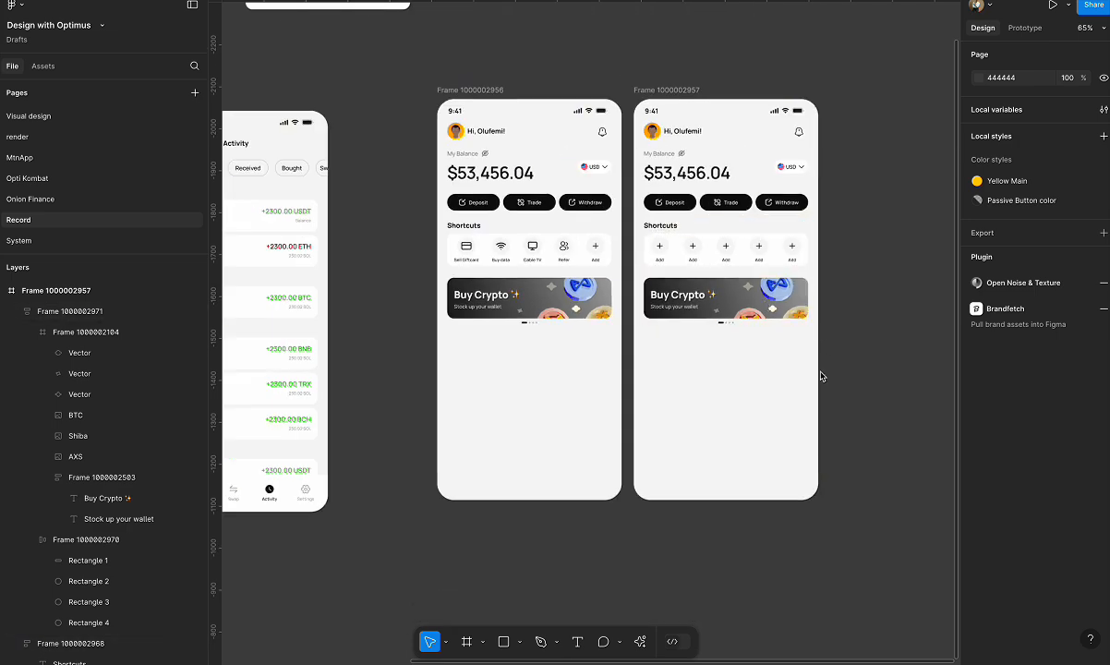
scroll(727, 363, "down", 2)
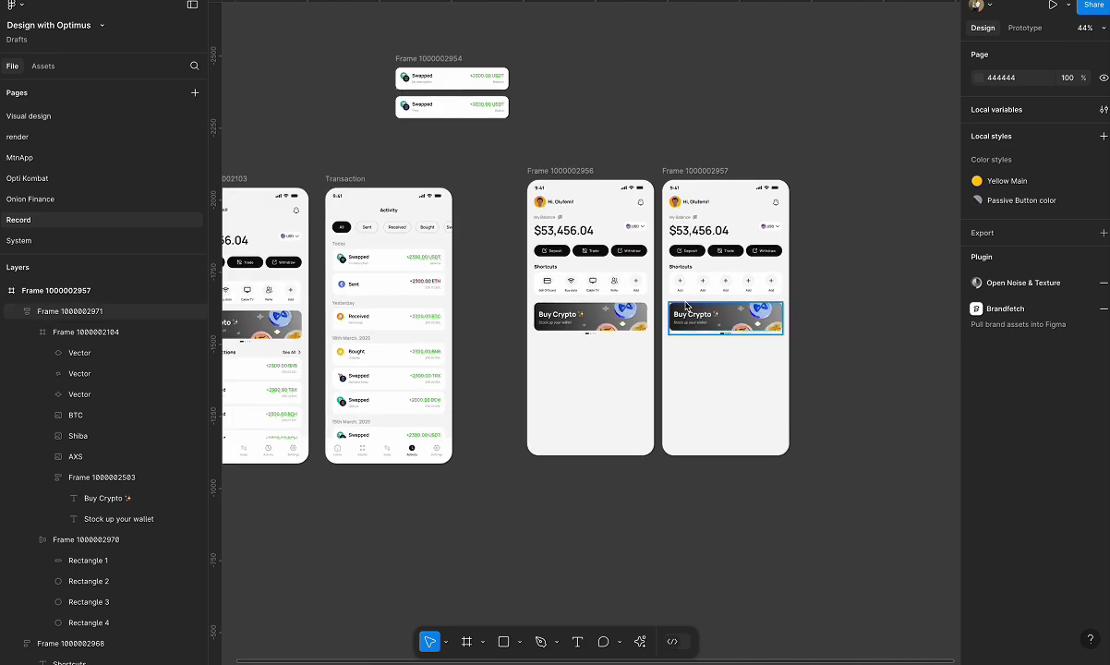
scroll(685, 306, "left", 2)
scroll(686, 306, "down", 1)
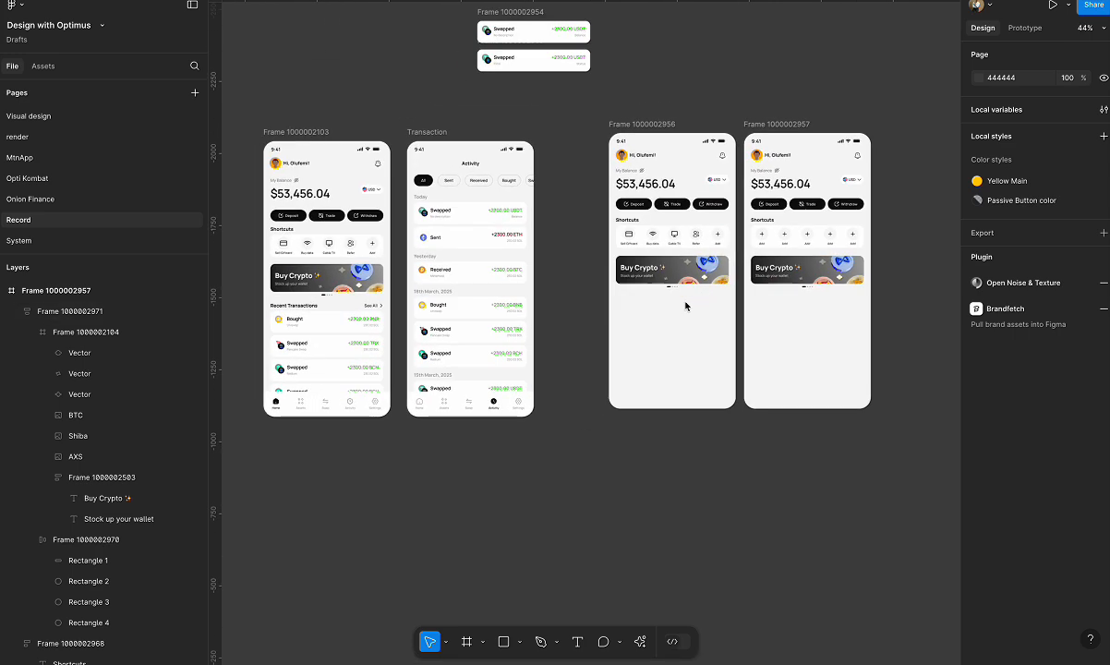
left_click(328, 310)
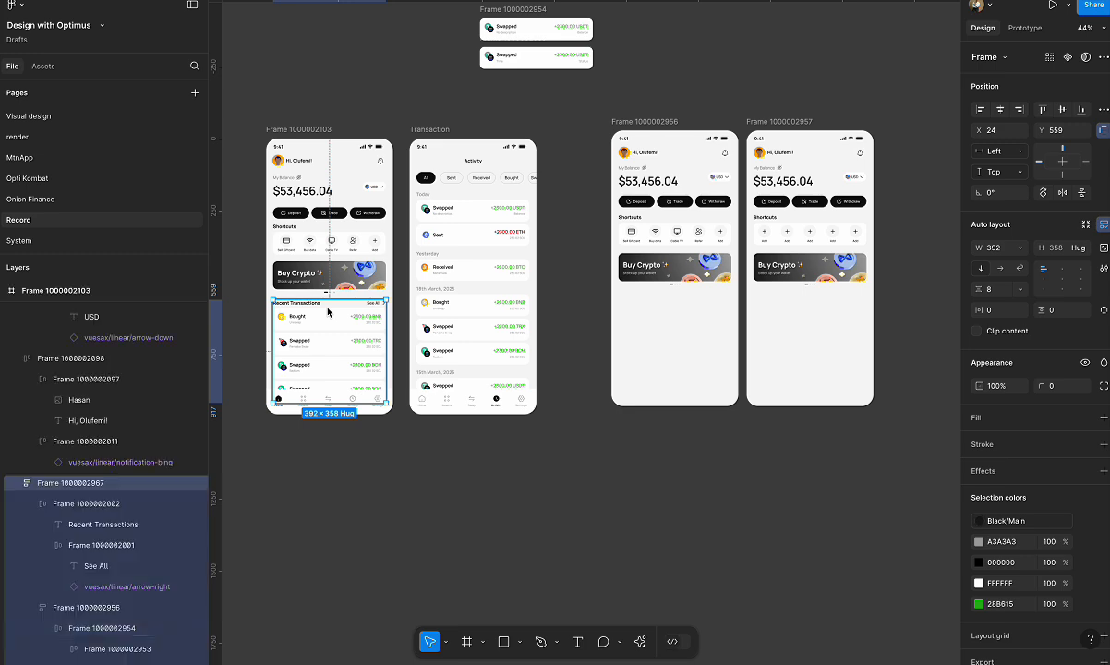
key("ctrl+c")
left_click(644, 121)
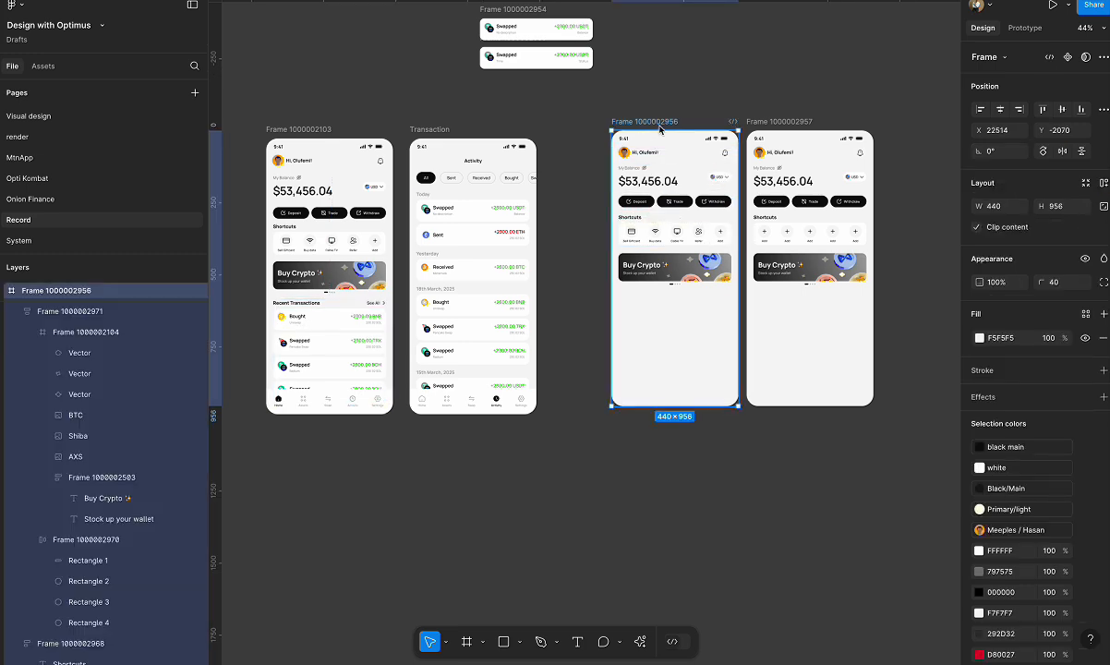
key("ctrl+v")
left_click(699, 491)
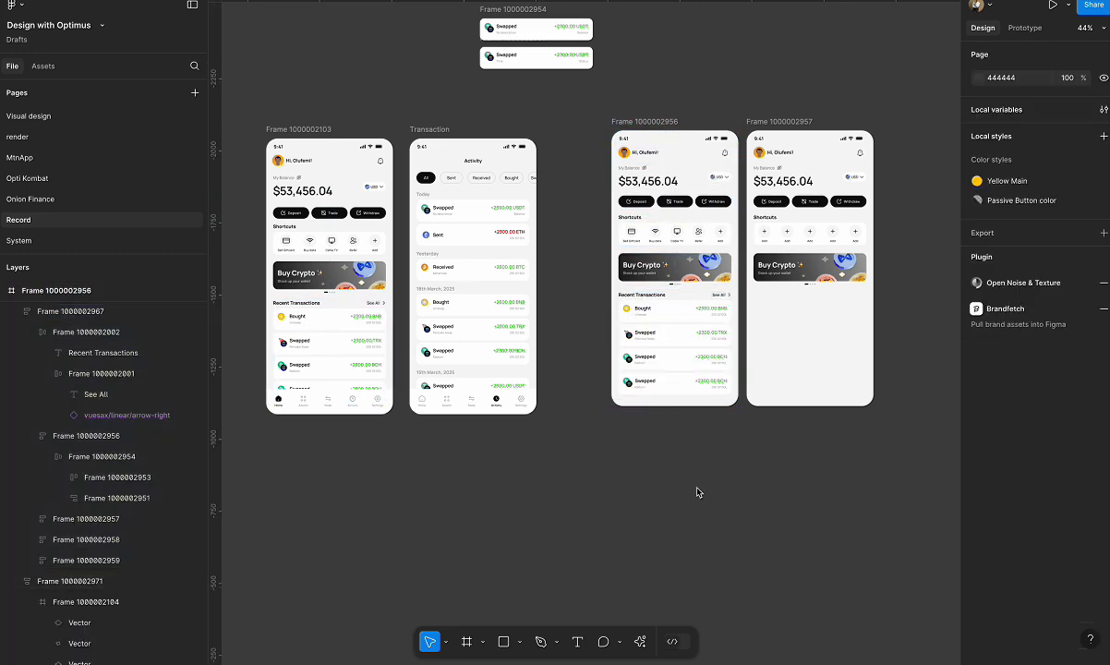
Copy the bottom navigation bar from the original home screen into the first new frame.
left_click(338, 407)
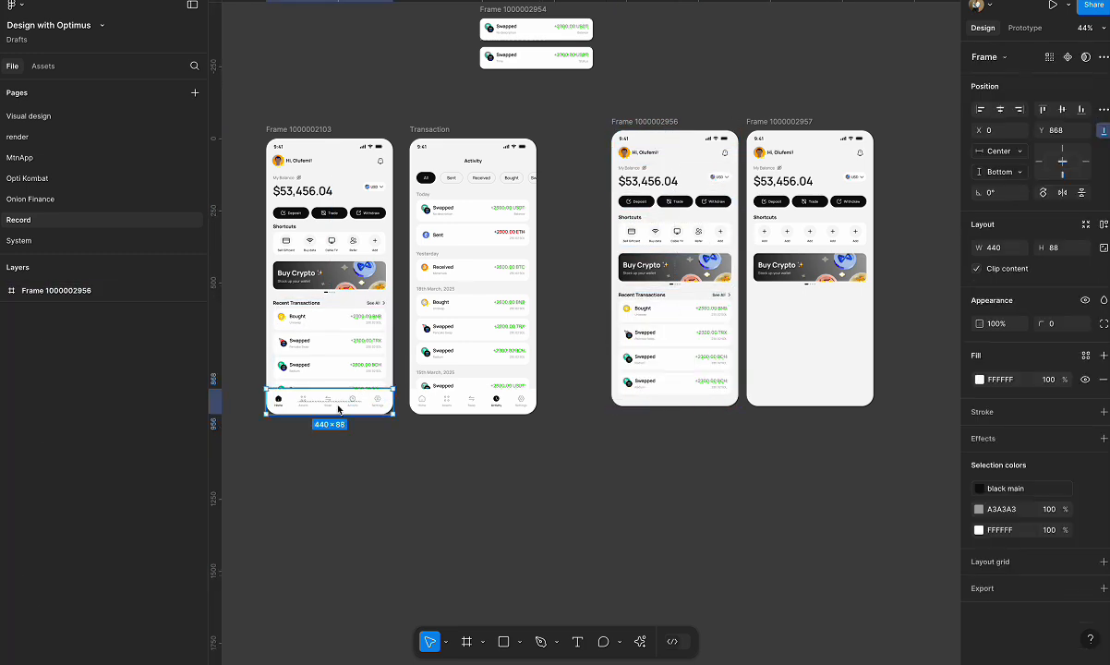
left_click(656, 122)
key("ctrl+v")
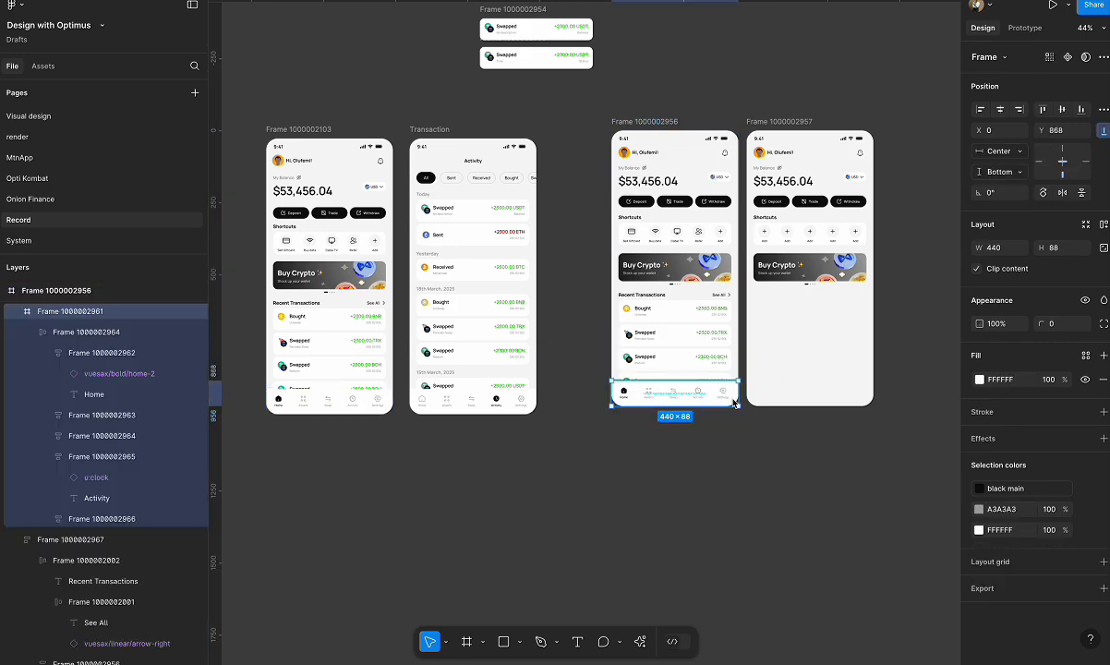
scroll(801, 376, "up", 2)
scroll(701, 337, "up", 5)
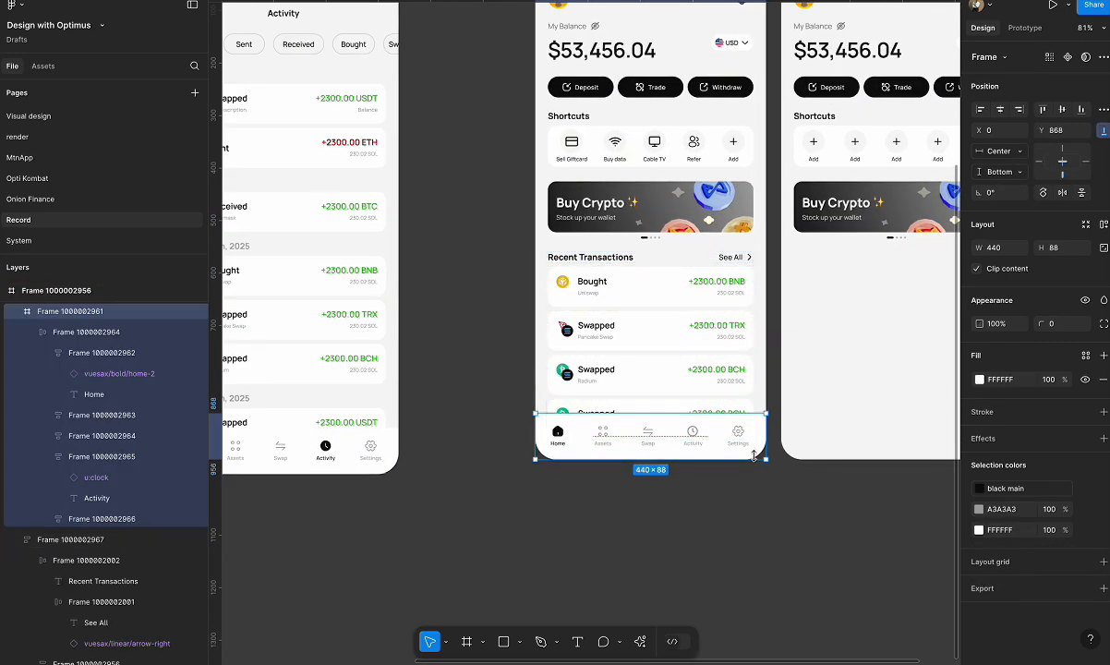
Copy the Recent Transactions section from the first new home frame into the second one, below its Buy Crypto banner.
scroll(591, 218, "up", 3)
scroll(591, 218, "right", 3)
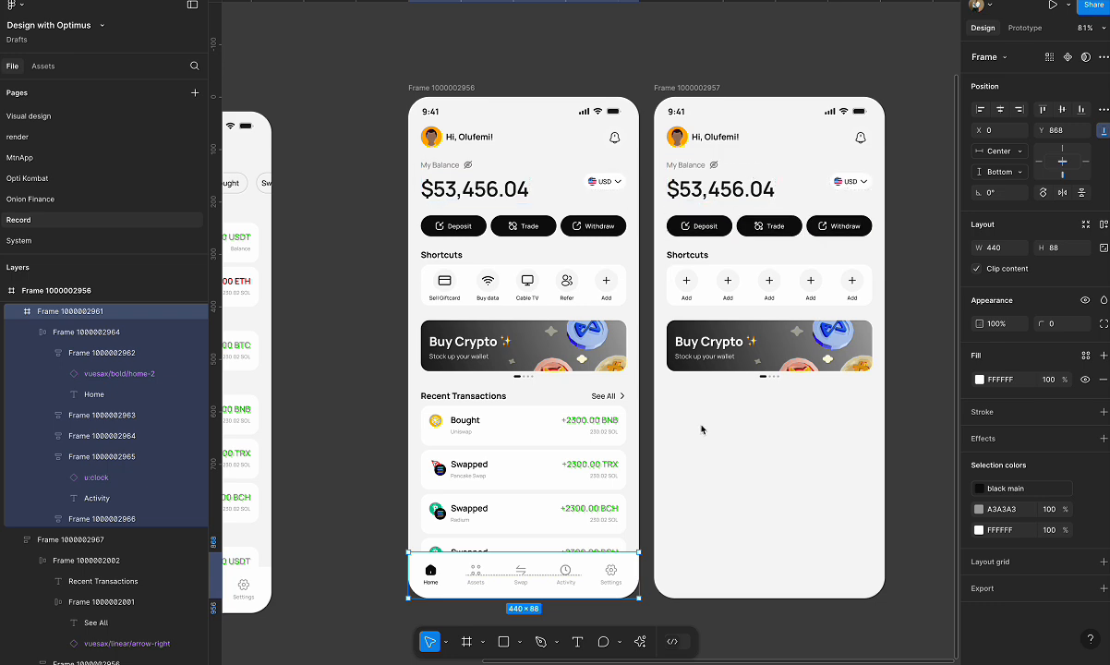
left_click(566, 408, "shift")
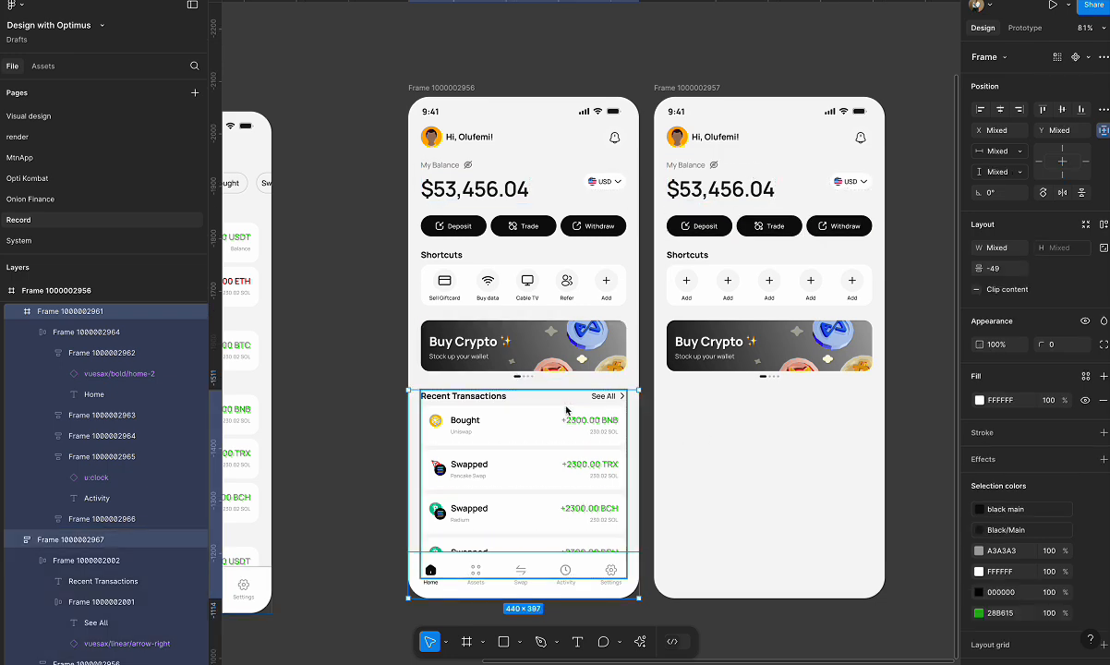
left_click(565, 585, "shift")
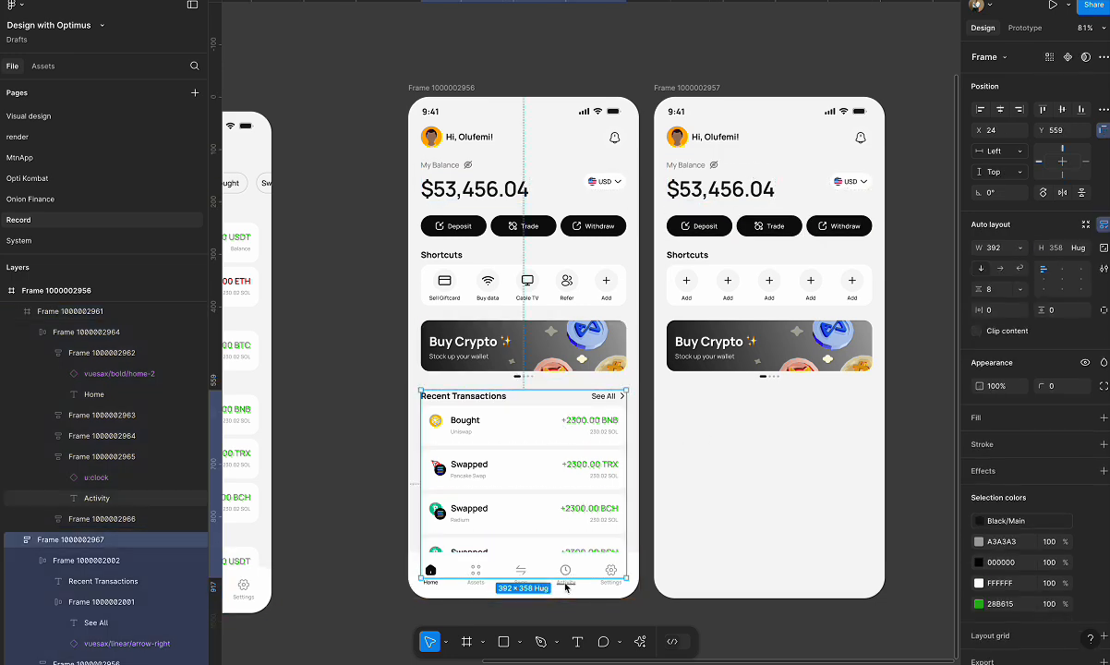
left_click(725, 97)
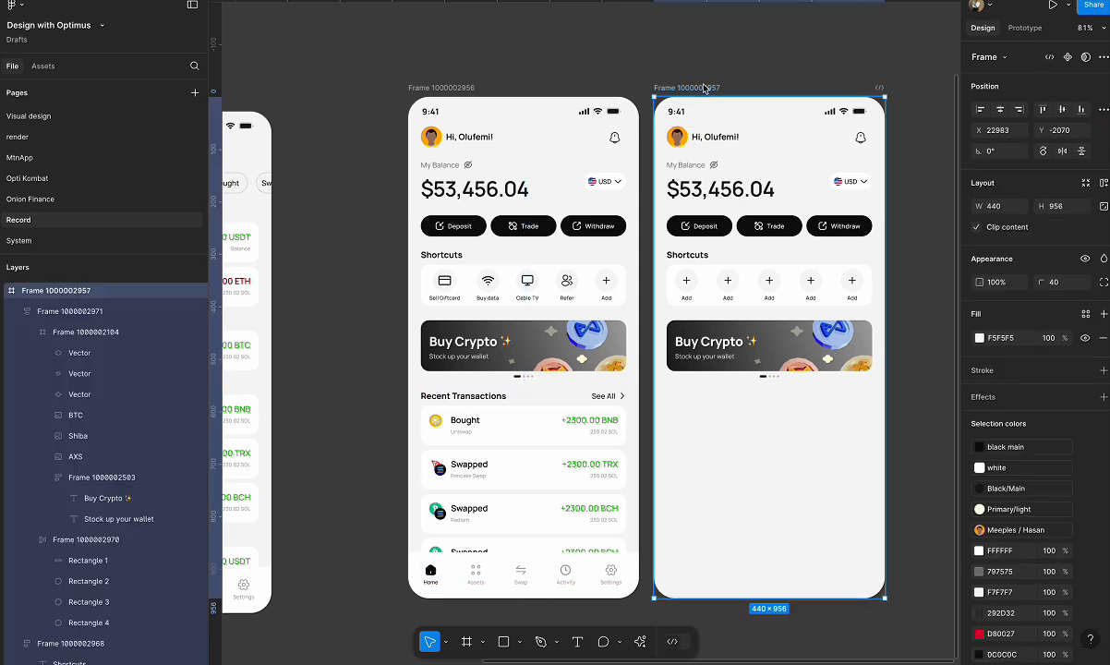
key("ctrl+v")
Copy the bottom navigation bar from the first new home frame into the second one with the Add shortcuts.
left_click(517, 561)
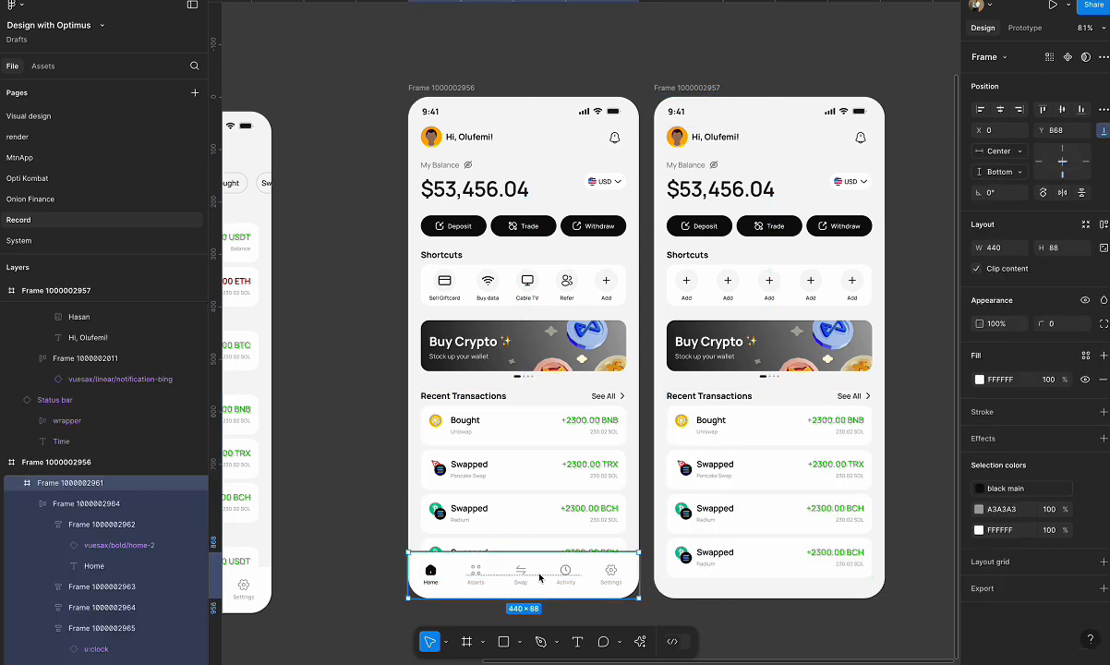
left_click(712, 91)
key("ctrl+v")
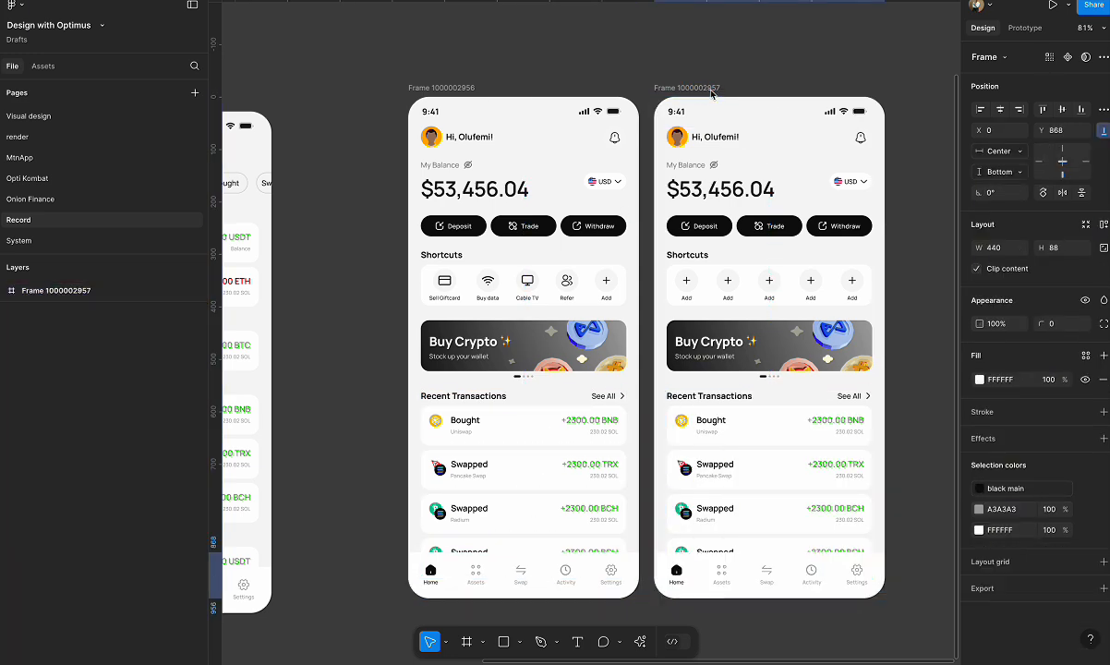
scroll(785, 226, "down", 1)
scroll(785, 227, "right", 1)
left_click(889, 248)
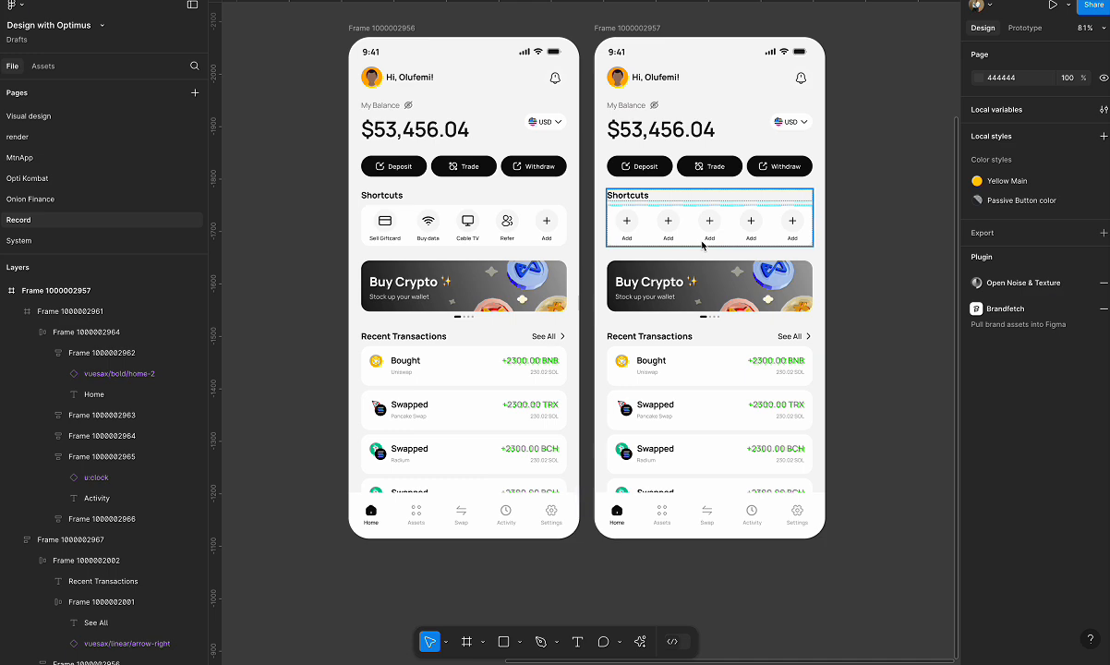
scroll(418, 417, "up", 3, "ctrl")
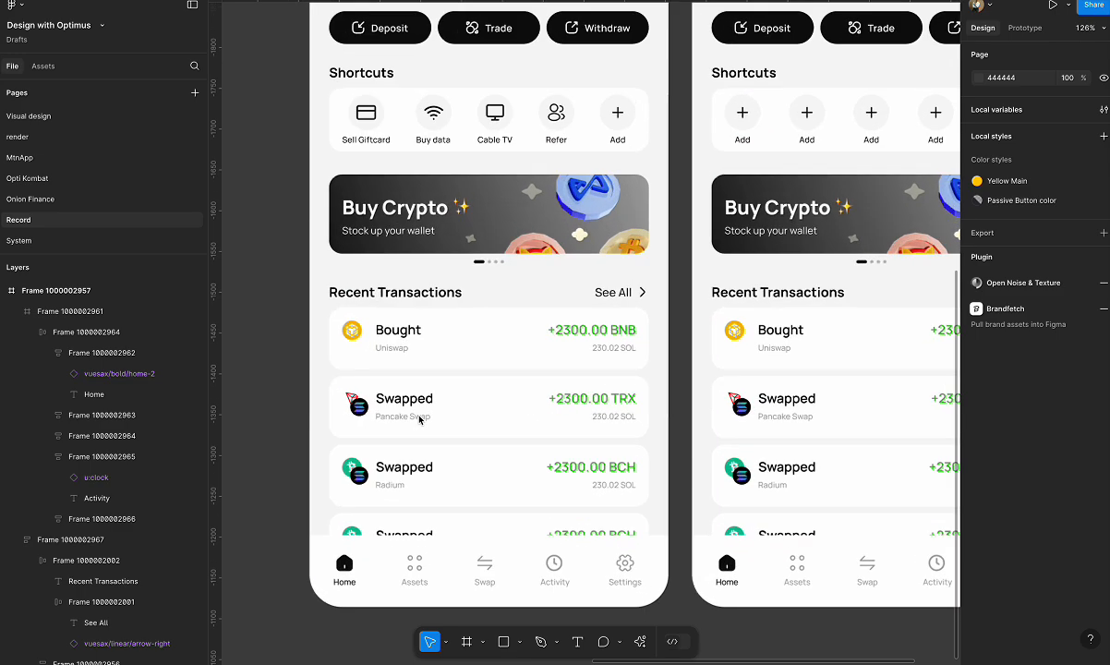
scroll(416, 369, "down", 3)
scroll(412, 274, "up", 1, "ctrl")
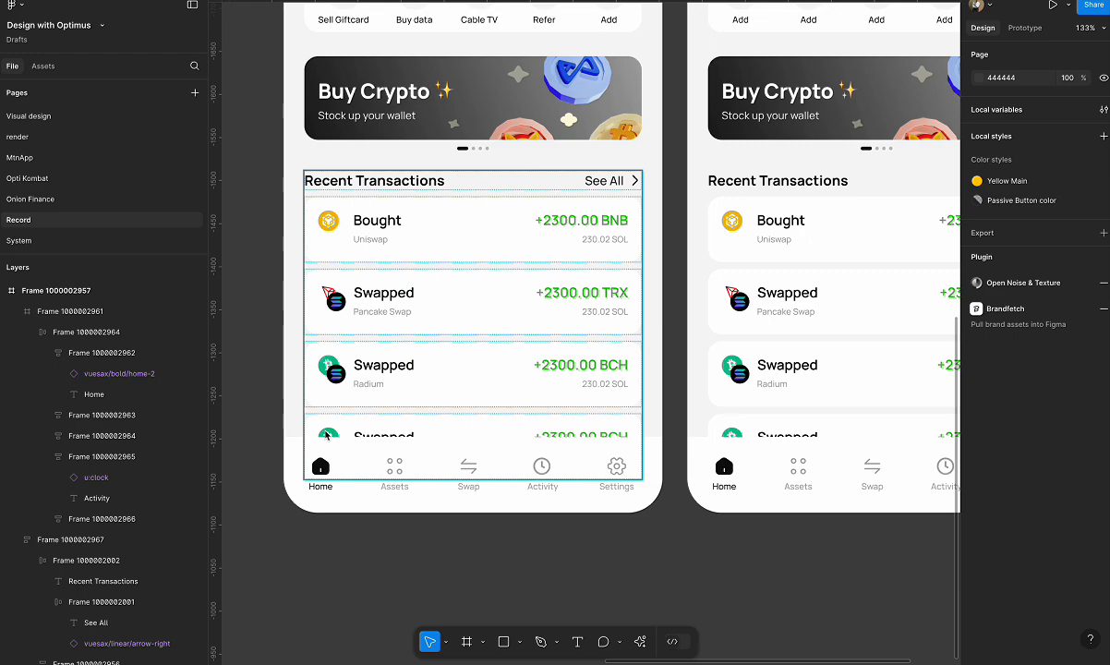
scroll(326, 435, "down", 2)
scroll(315, 434, "down", 3)
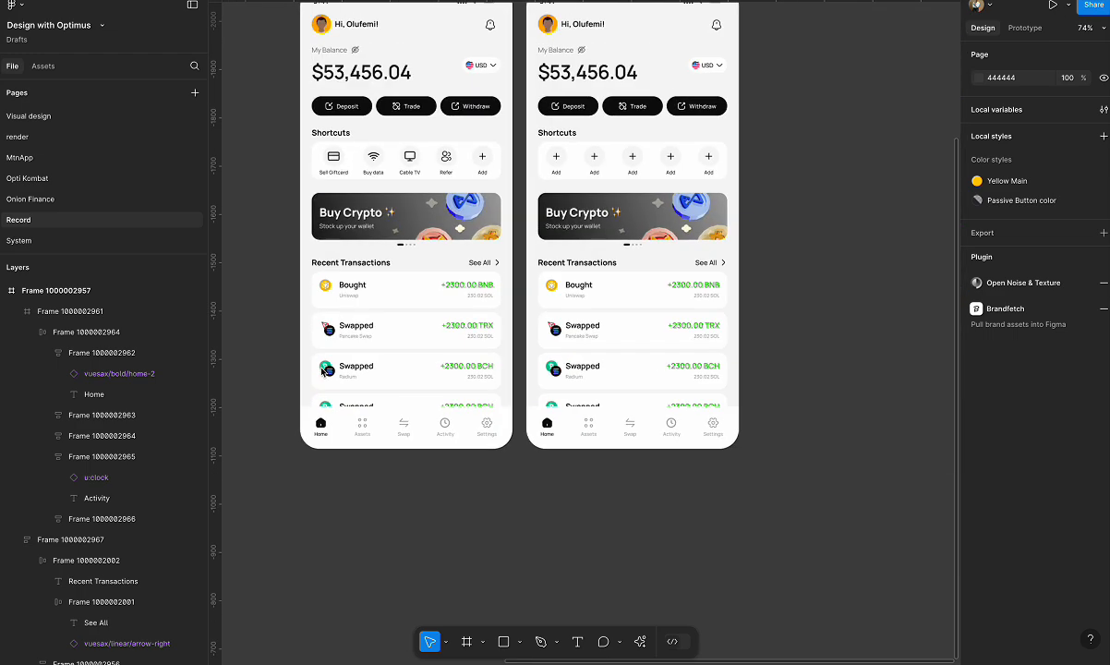
Move the Transaction frame to the right of the second new home frame, aligned with its top edge.
scroll(438, 306, "down", 3)
left_click(238, 152)
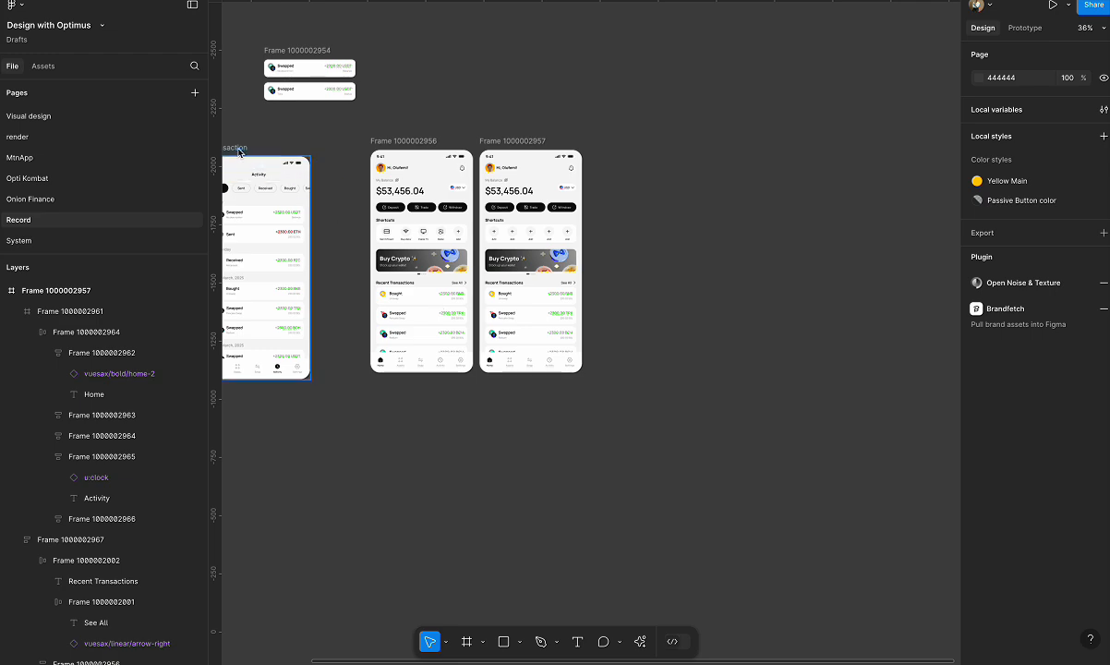
left_click_drag(239, 152, 626, 143)
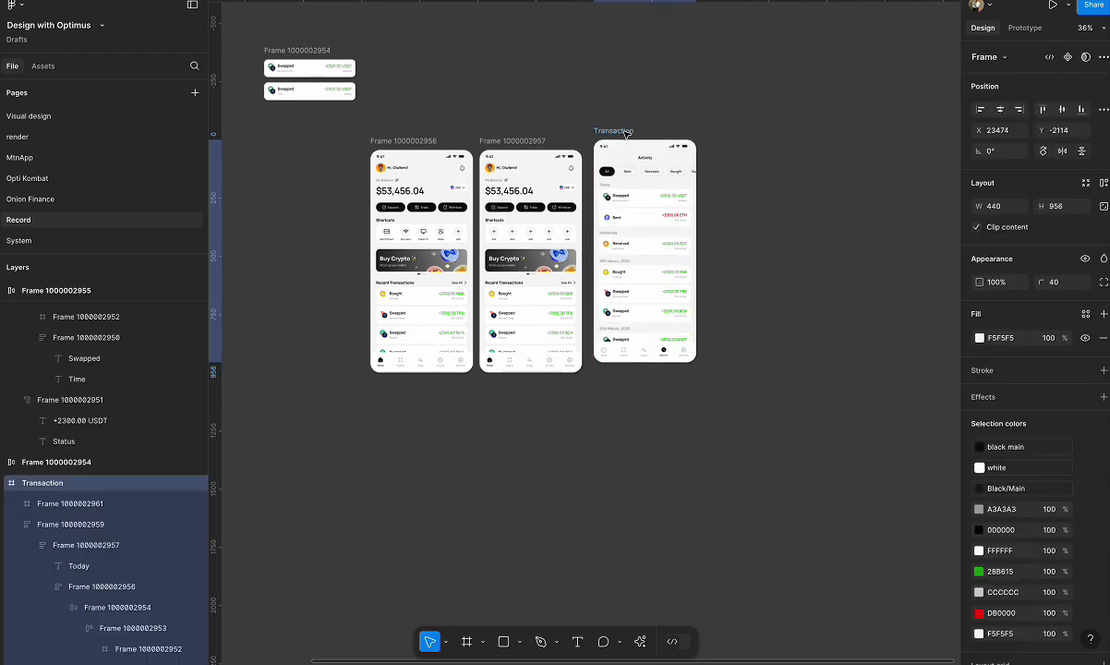
Examine the Activity screen's filter chips and dated transaction list alongside the home screen variant.
scroll(675, 205, "up", 5)
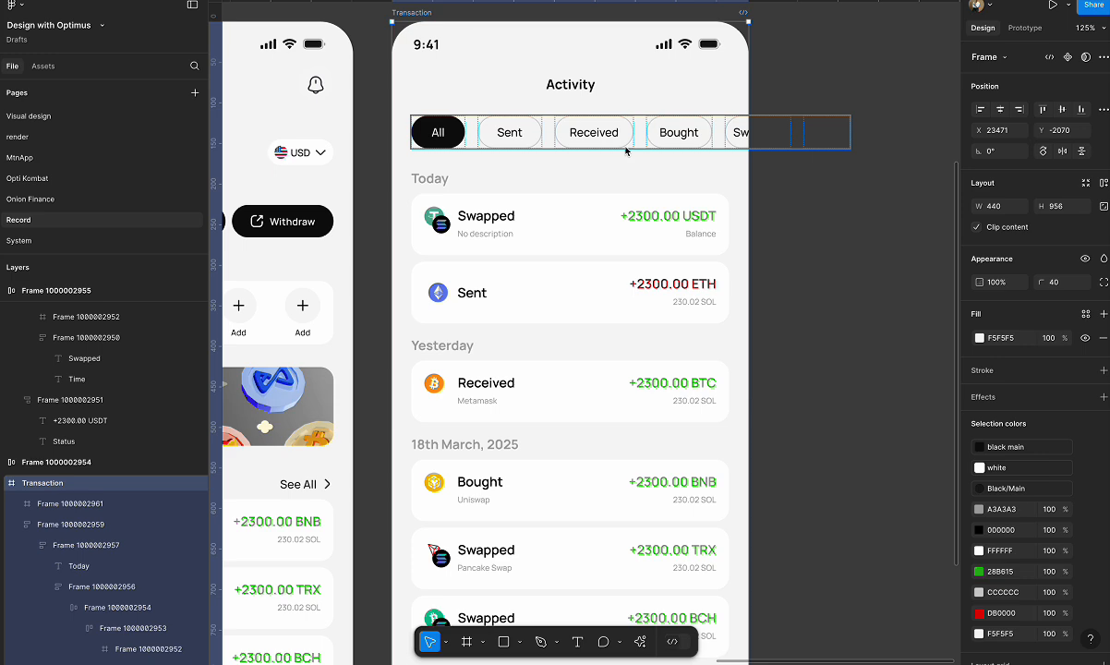
scroll(625, 151, "left", 3)
scroll(625, 151, "up", 1)
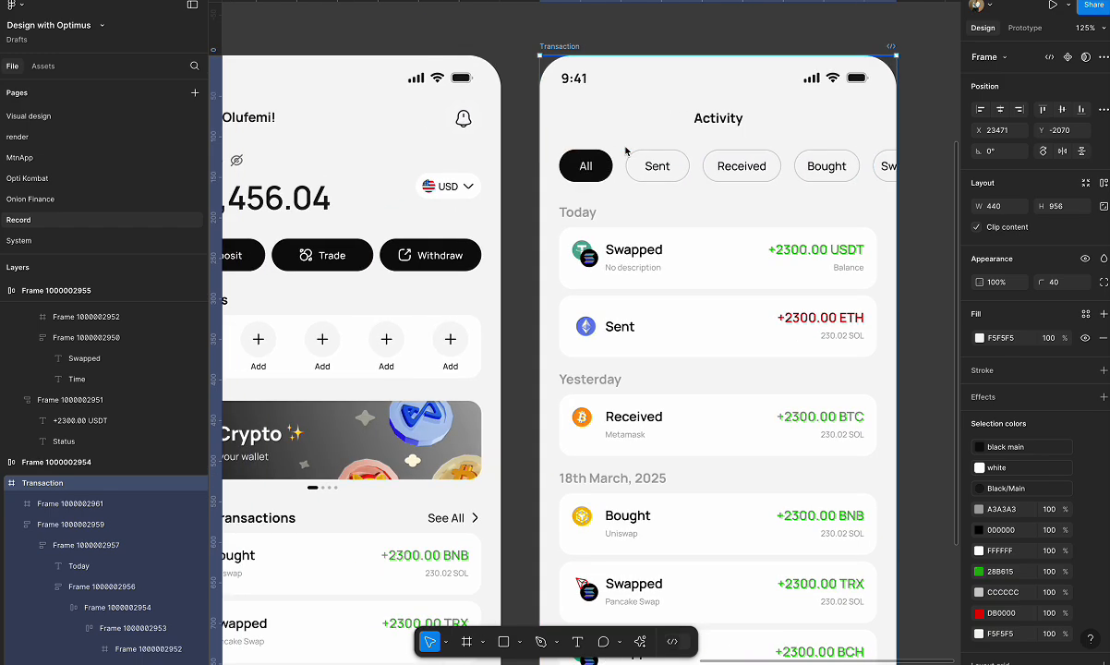
scroll(625, 151, "left", 2)
scroll(626, 150, "up", 1)
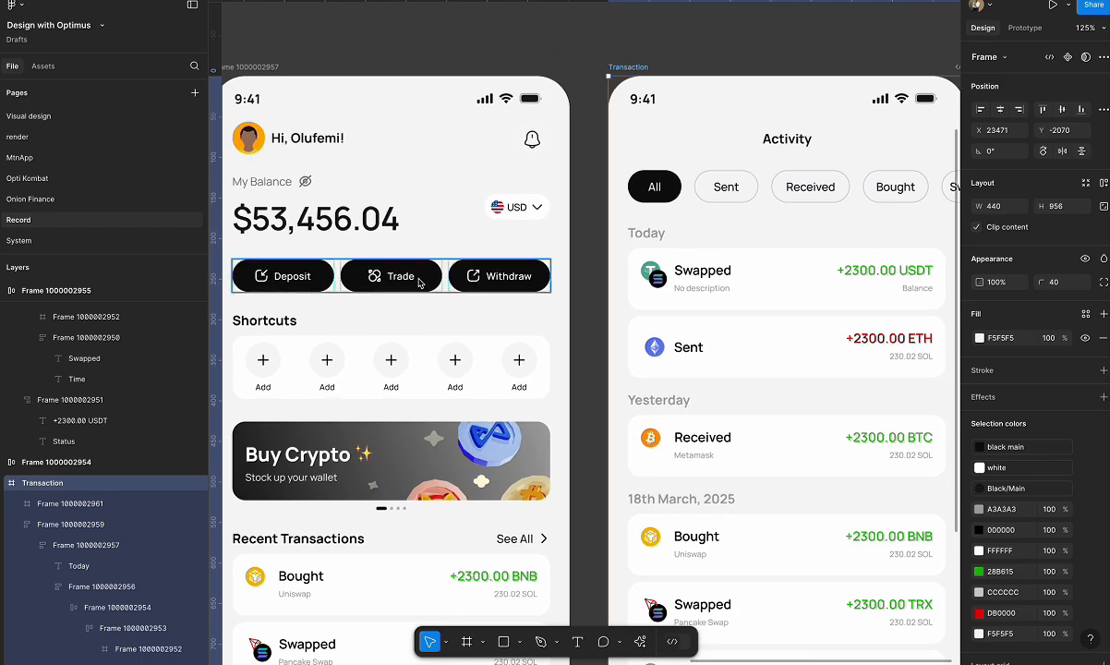
scroll(737, 246, "right", 3)
scroll(737, 247, "up", 1)
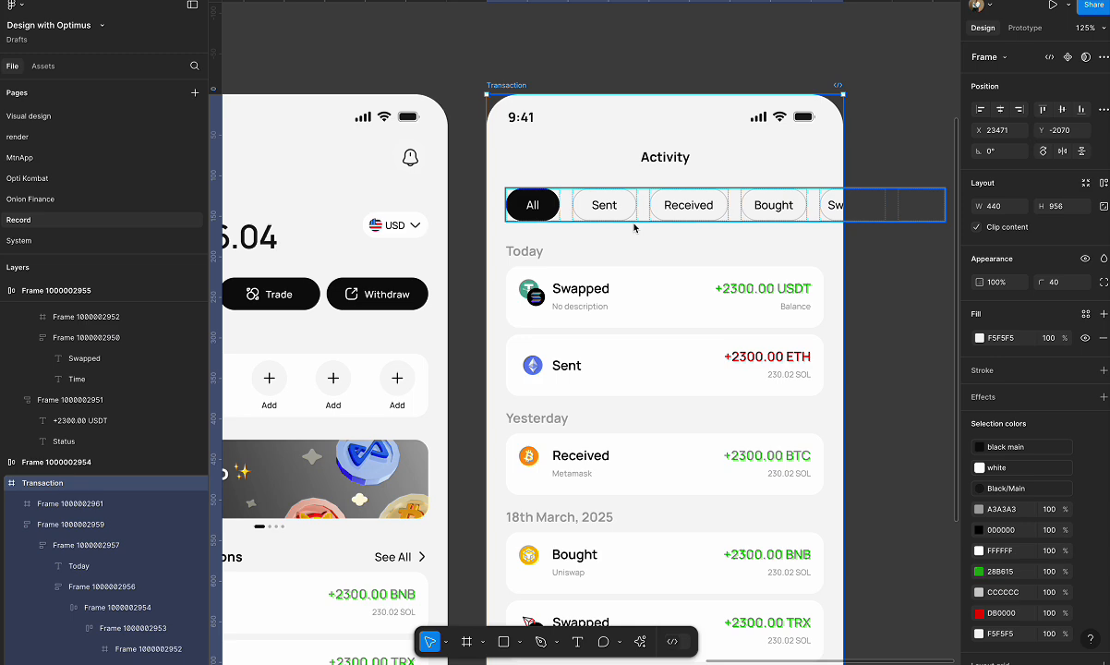
scroll(565, 282, "down", 3)
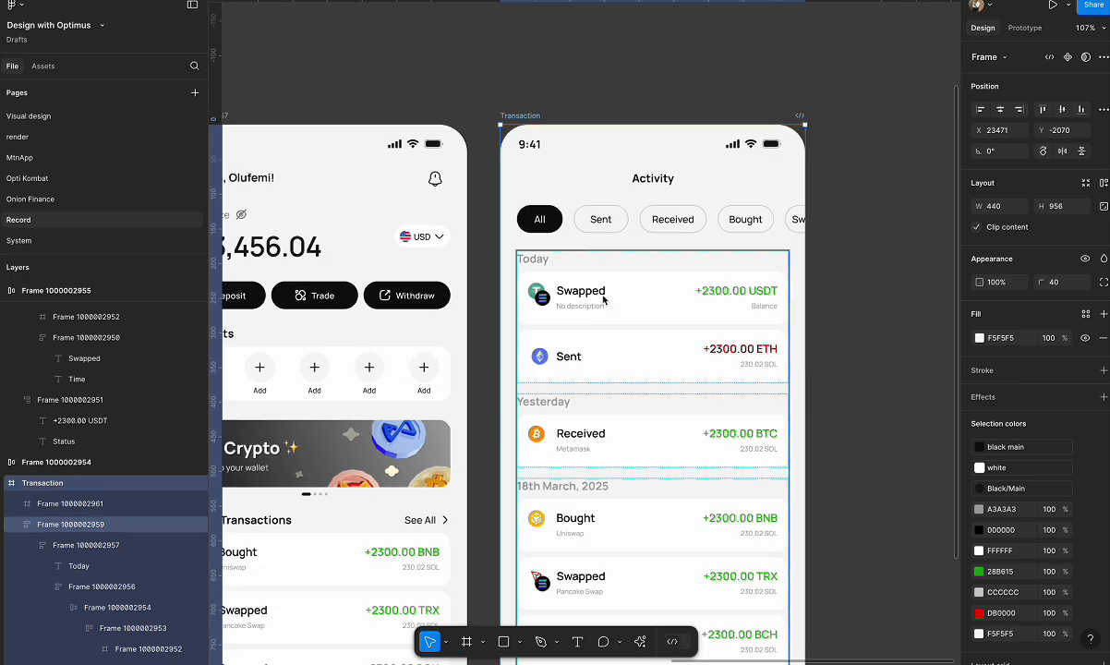
scroll(613, 303, "right", 2)
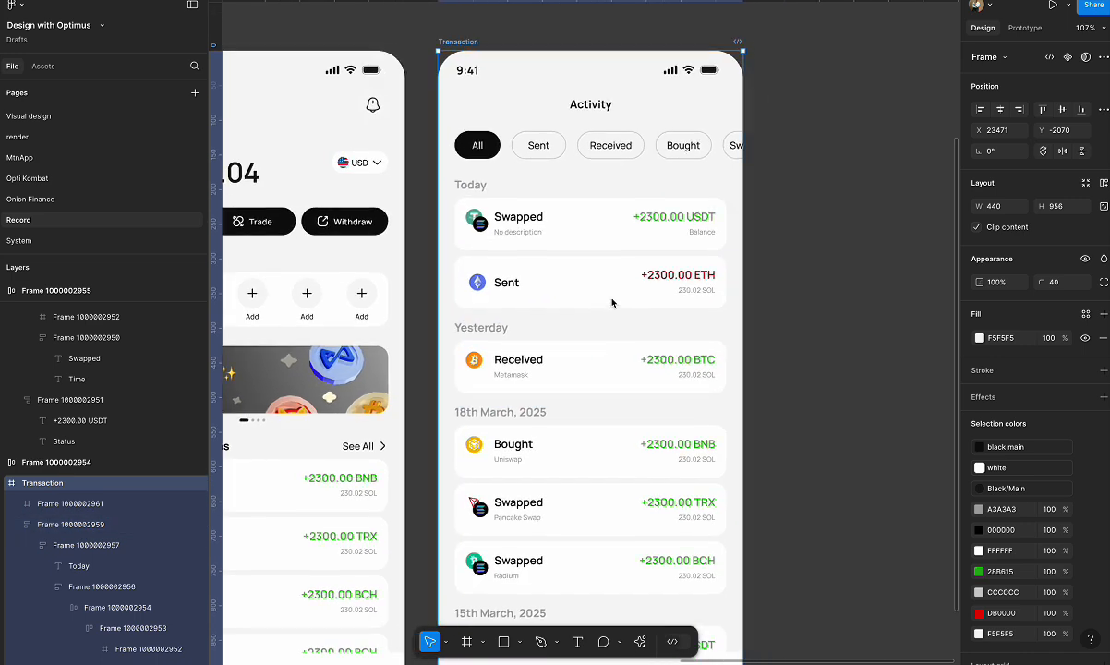
Duplicate the Swapped USDT transaction card under Today onto the empty canvas to the right of the Transaction frame.
double_click(479, 250)
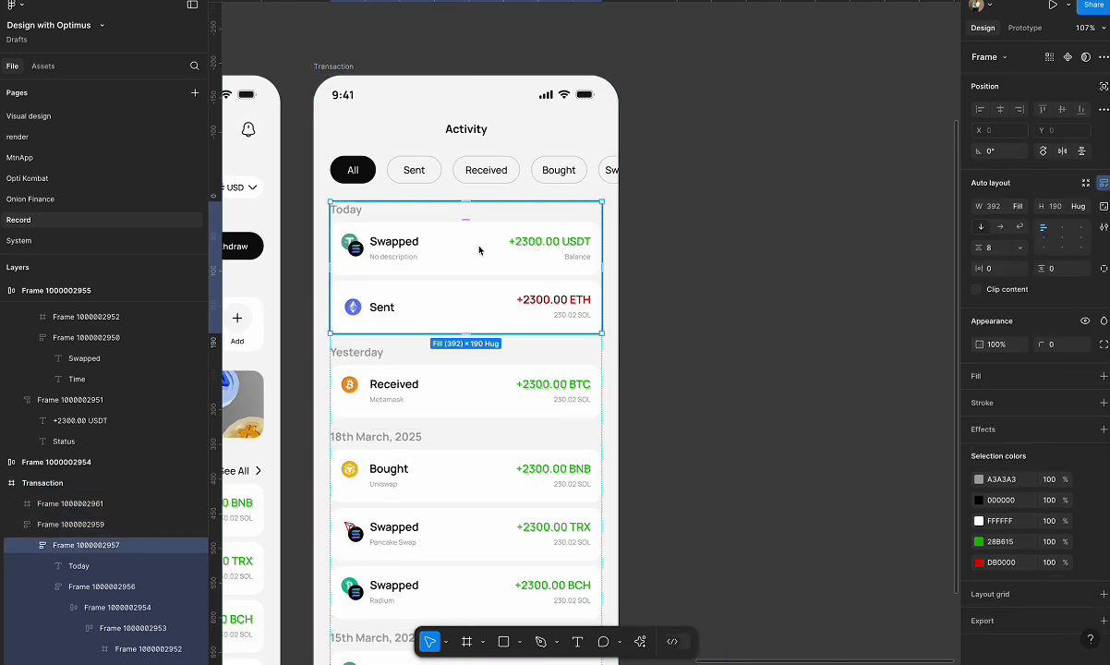
double_click(454, 247)
double_click(457, 248)
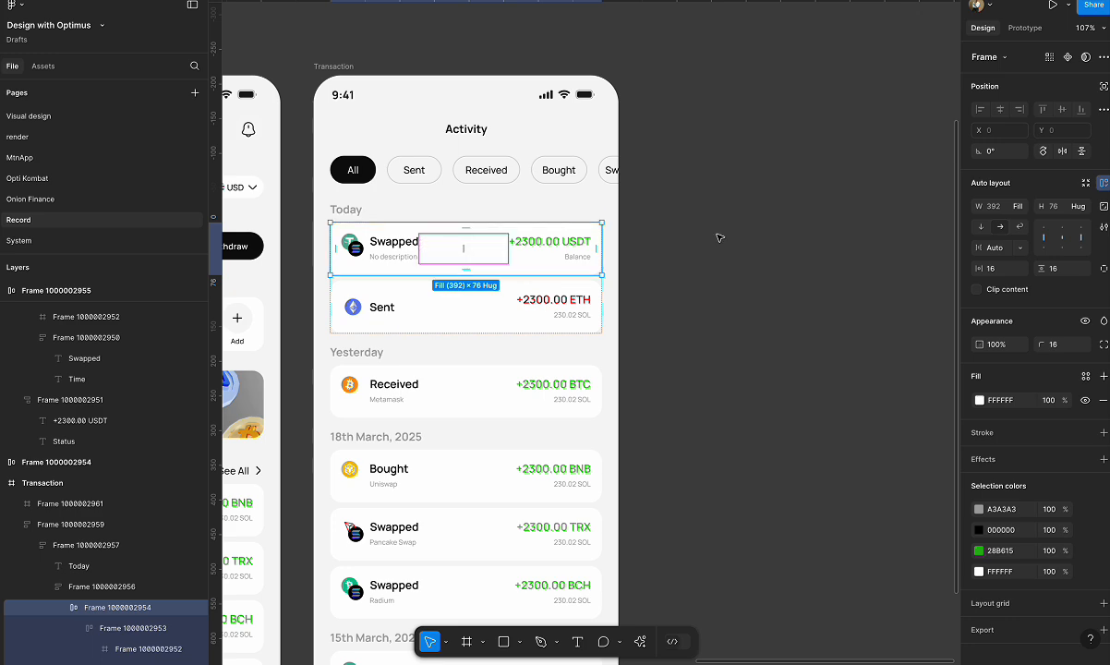
left_click_drag(453, 246, 751, 234)
scroll(785, 212, "up", 5)
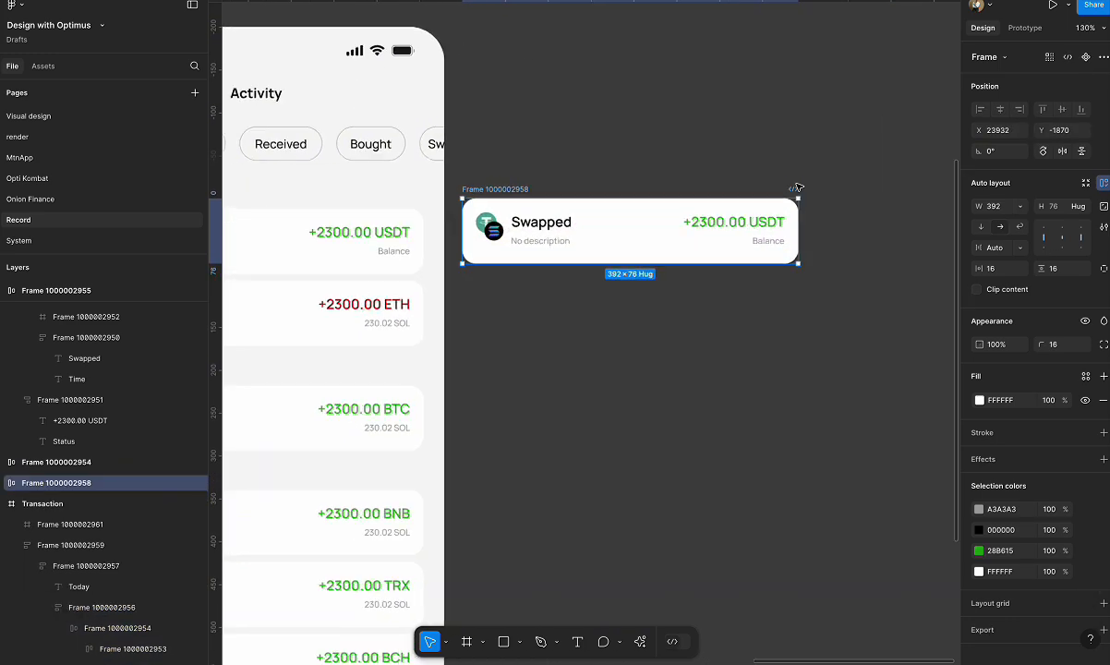
scroll(799, 188, "up", 4)
scroll(462, 201, "down", 5)
scroll(463, 200, "left", 3)
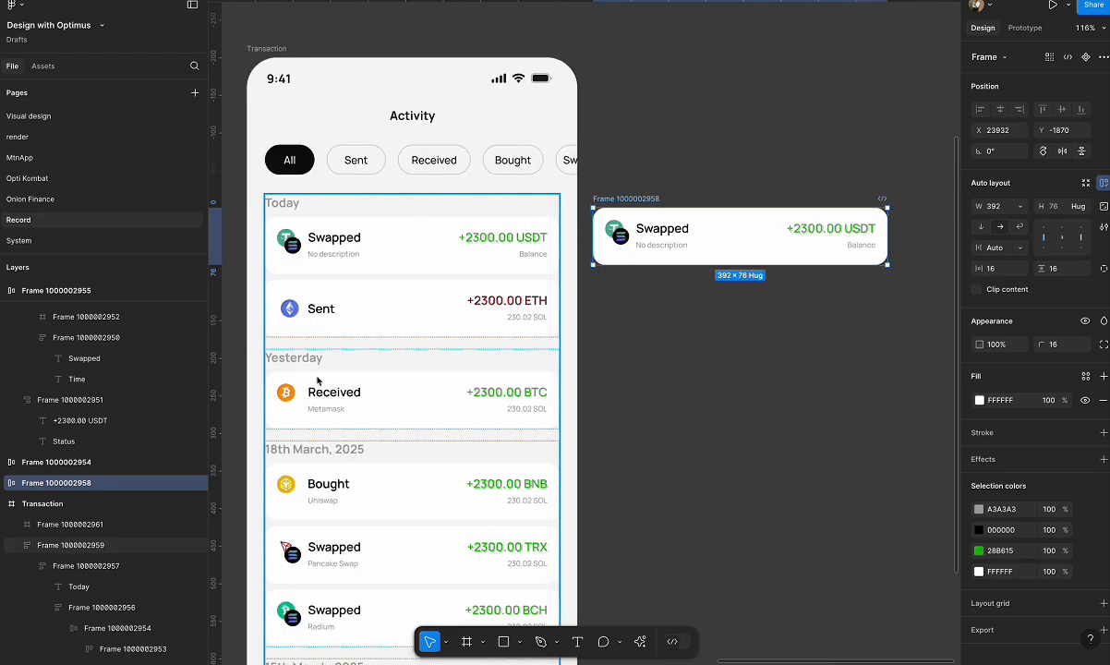
scroll(313, 458, "down", 2)
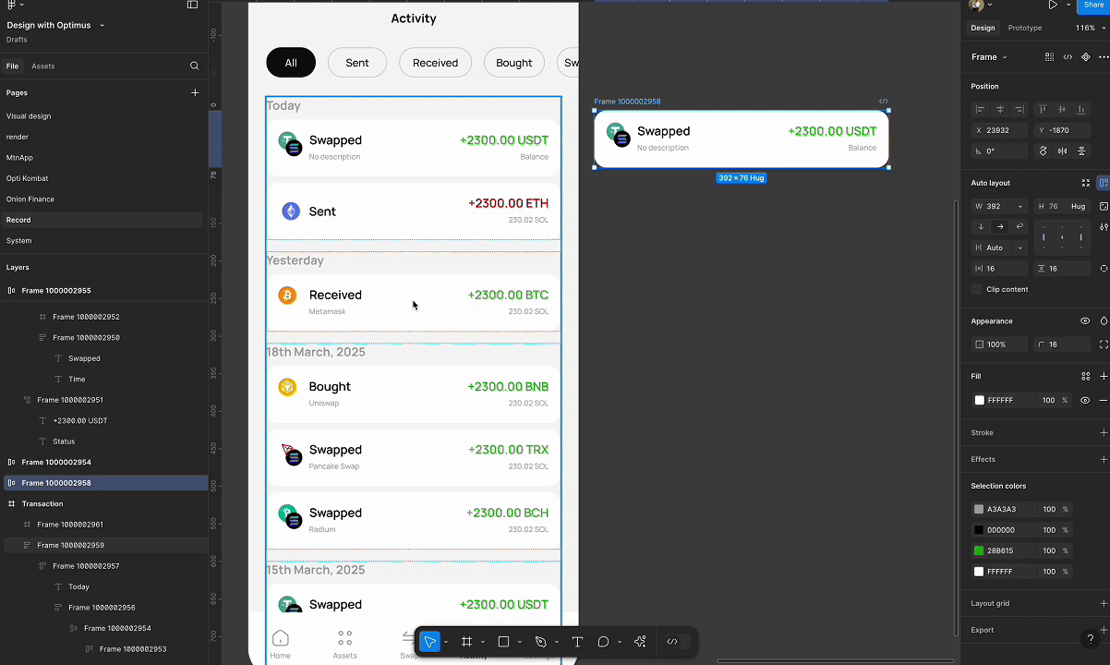
Replace the "No description" text on the duplicated Swapped card with "7th April, 2025; 9:00am".
scroll(835, 90, "up", 5)
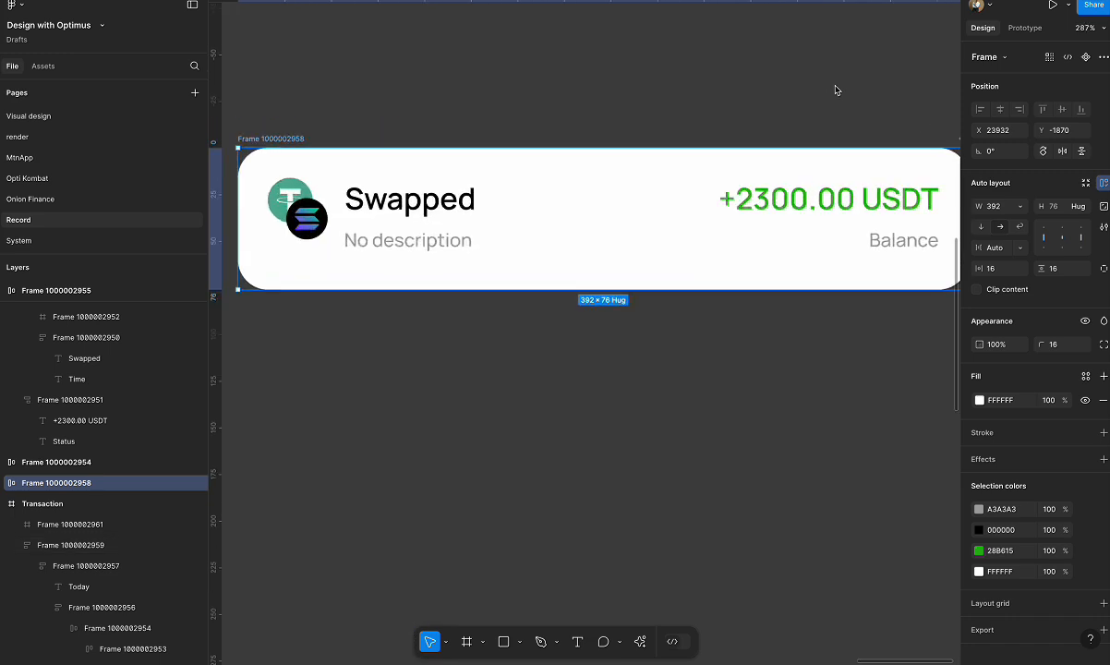
double_click(399, 240)
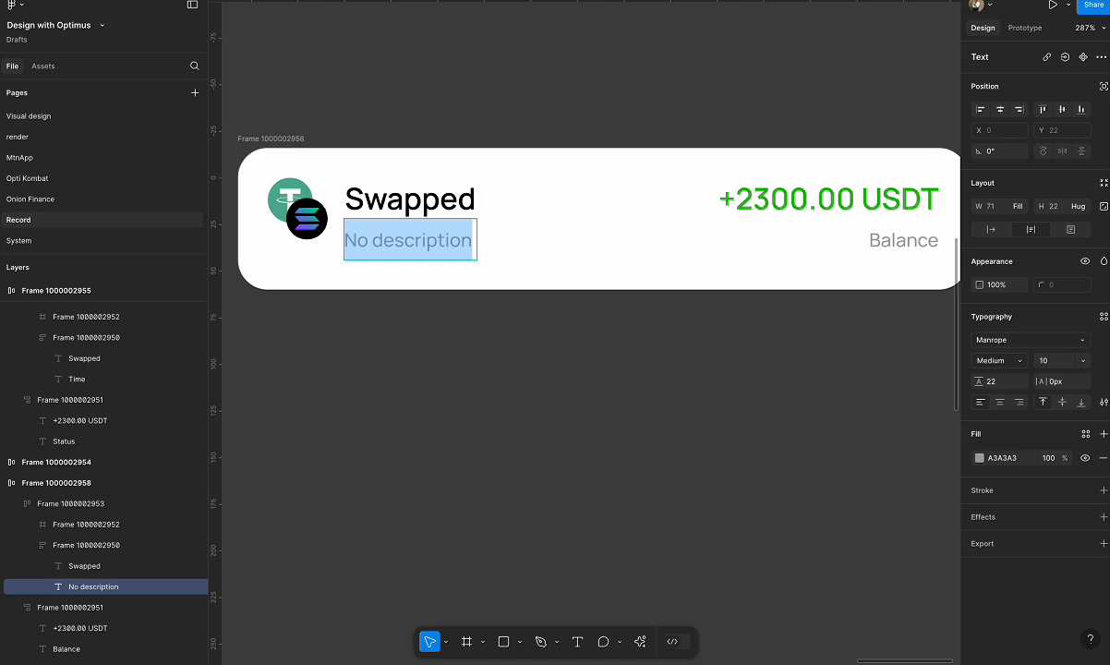
type("7")
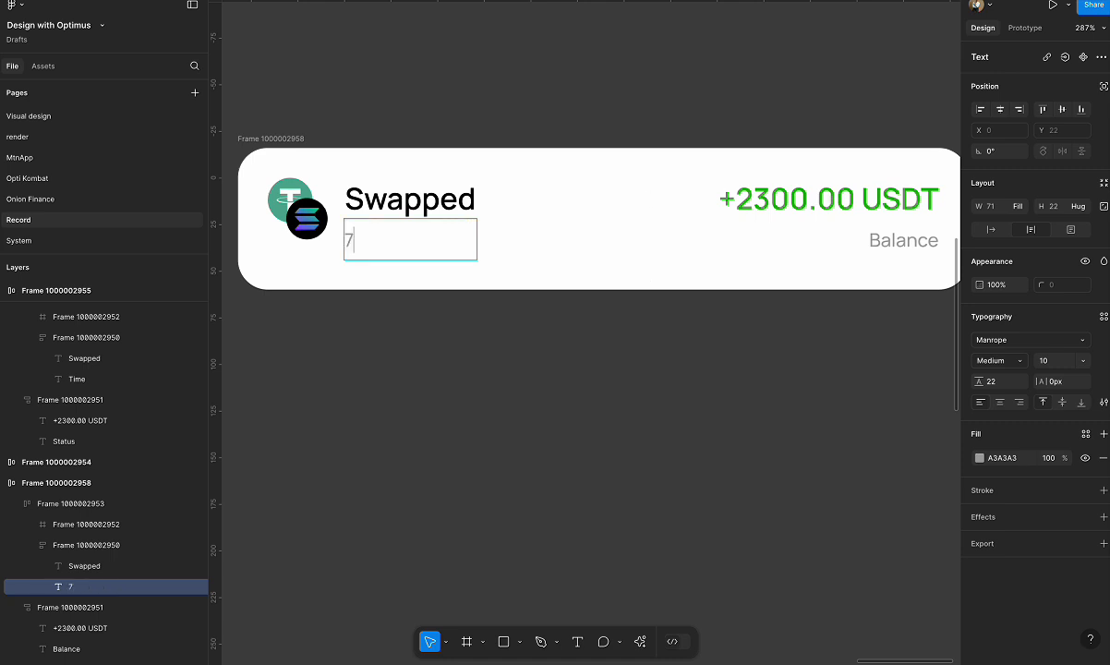
type("th April")
type(", 0")
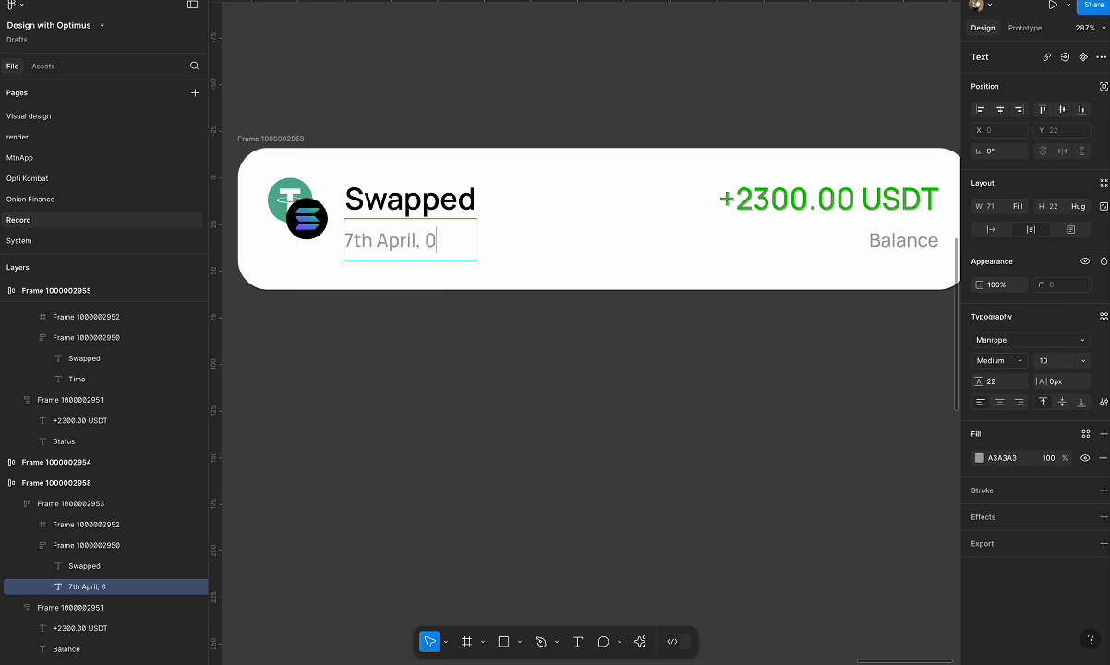
key("BackSpace")
type("2025;")
key("Return")
type("9:00am")
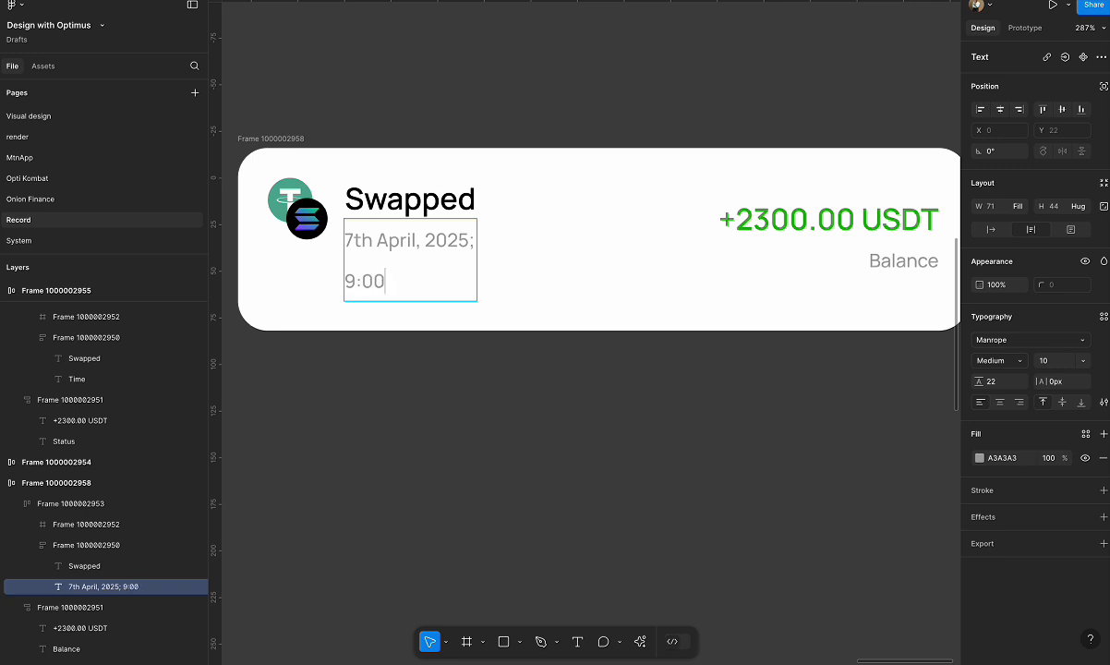
key("Escape")
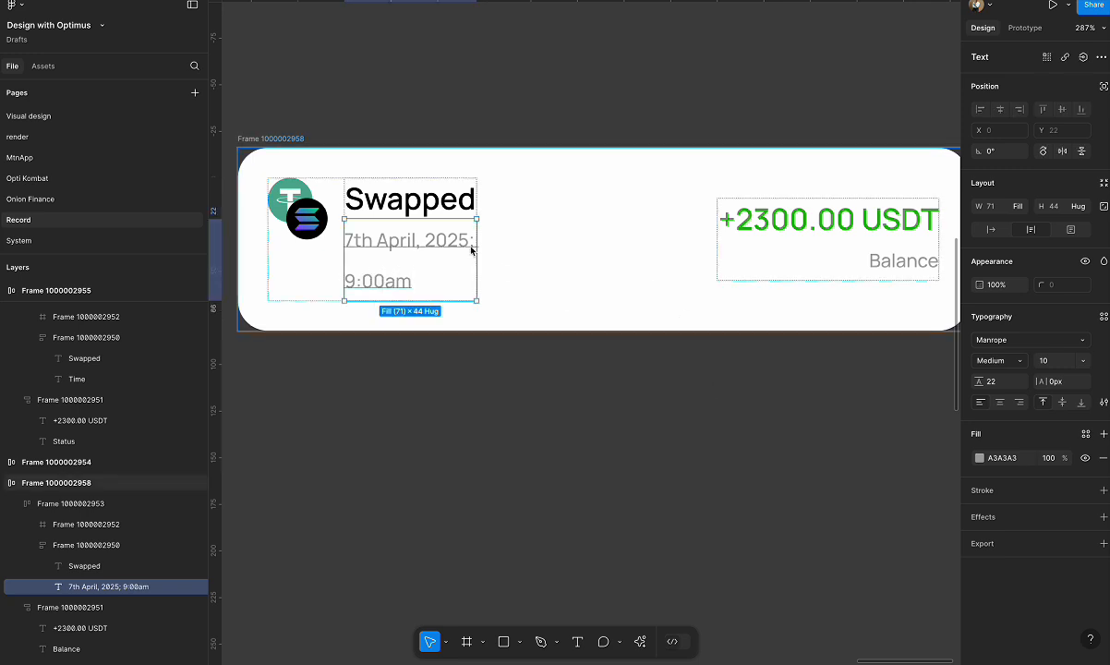
Set the width of the card's icon-and-text group and of its nested text block to Fill container.
left_click(449, 213)
double_click(450, 212)
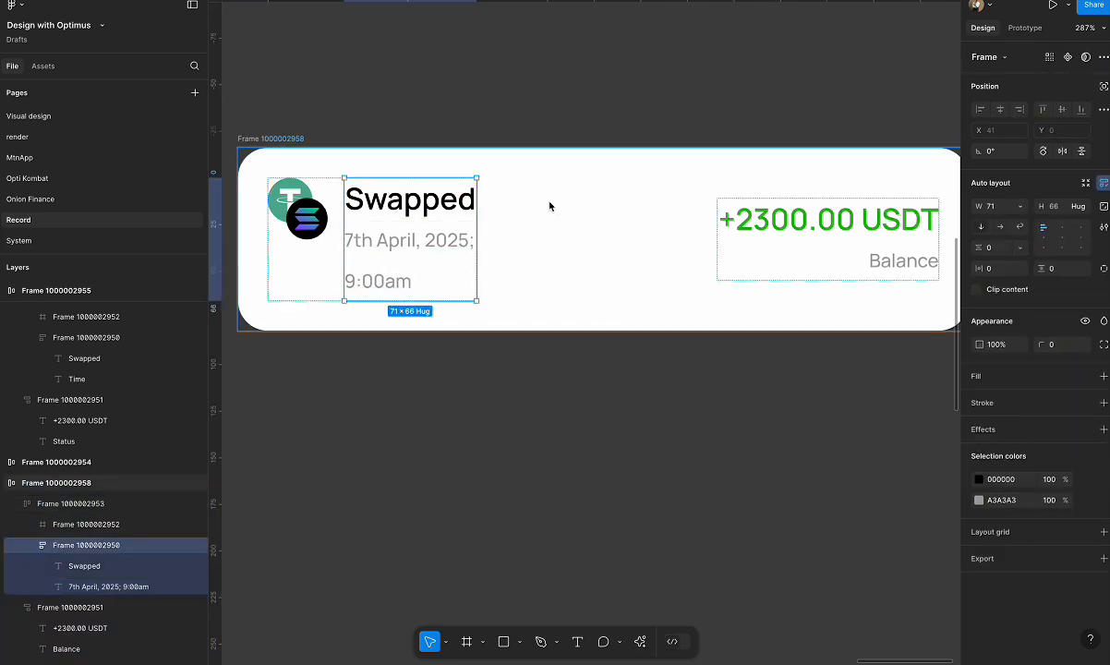
left_click(550, 206)
left_click(453, 216)
left_click(1022, 208)
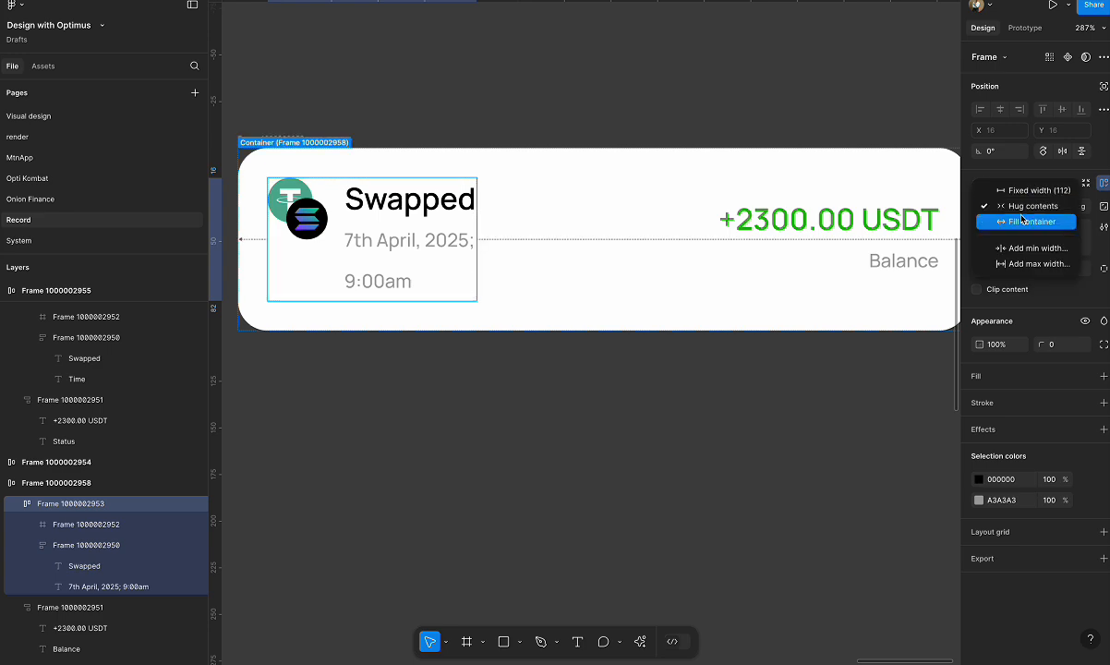
left_click(1034, 216)
left_click(404, 248)
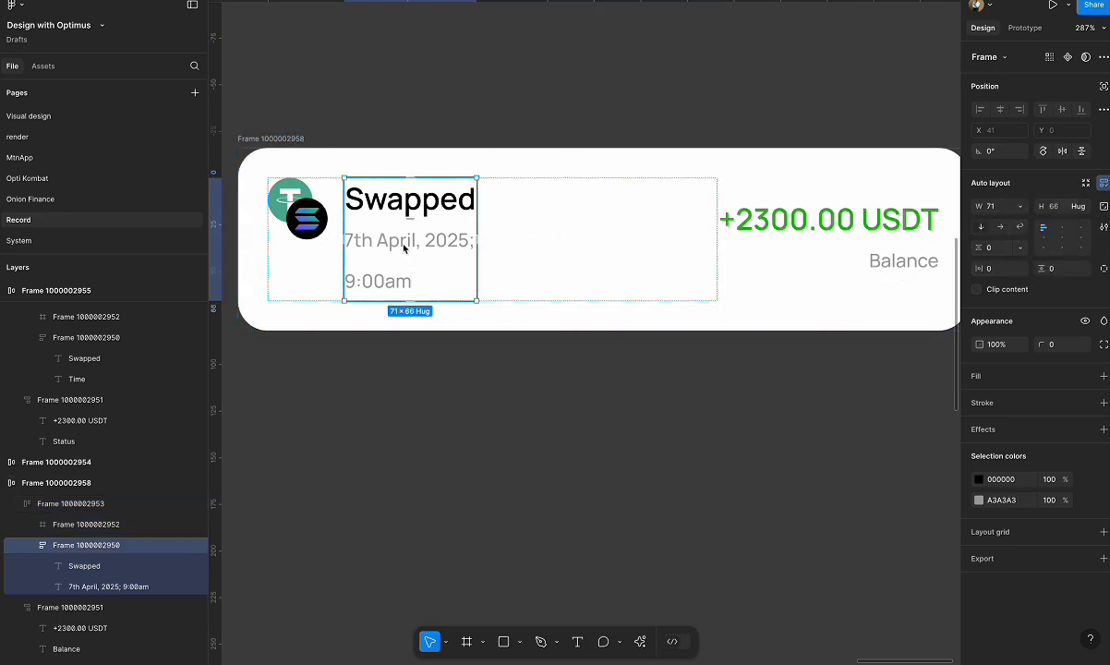
left_click(1022, 206)
left_click(1016, 237)
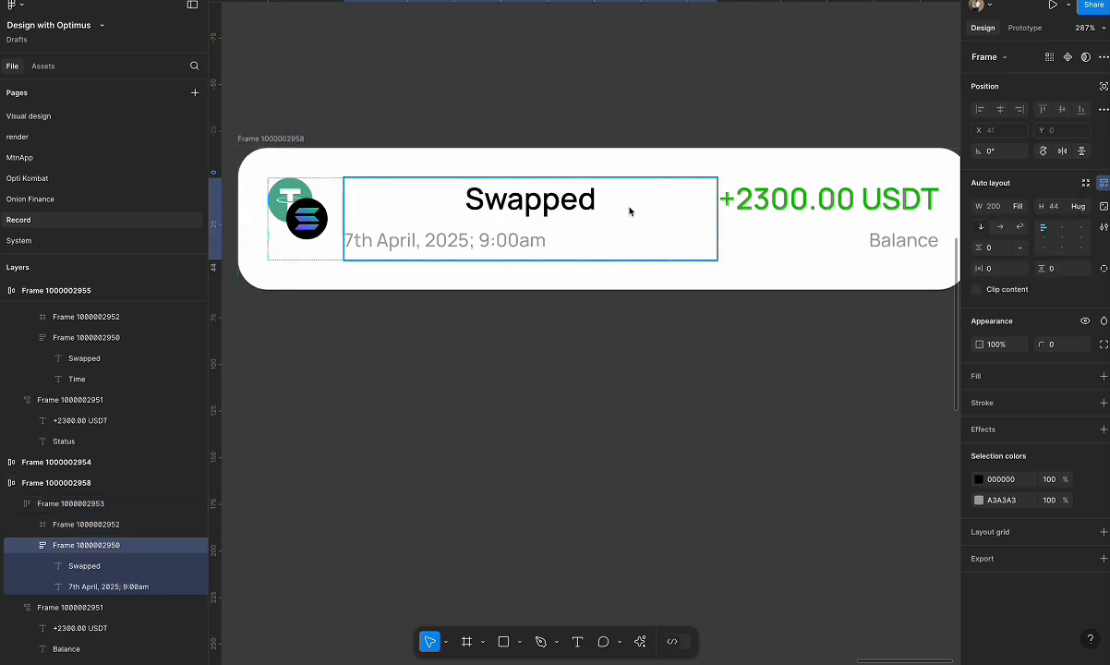
Left-align the Swapped title text on the duplicated card.
left_click(516, 182)
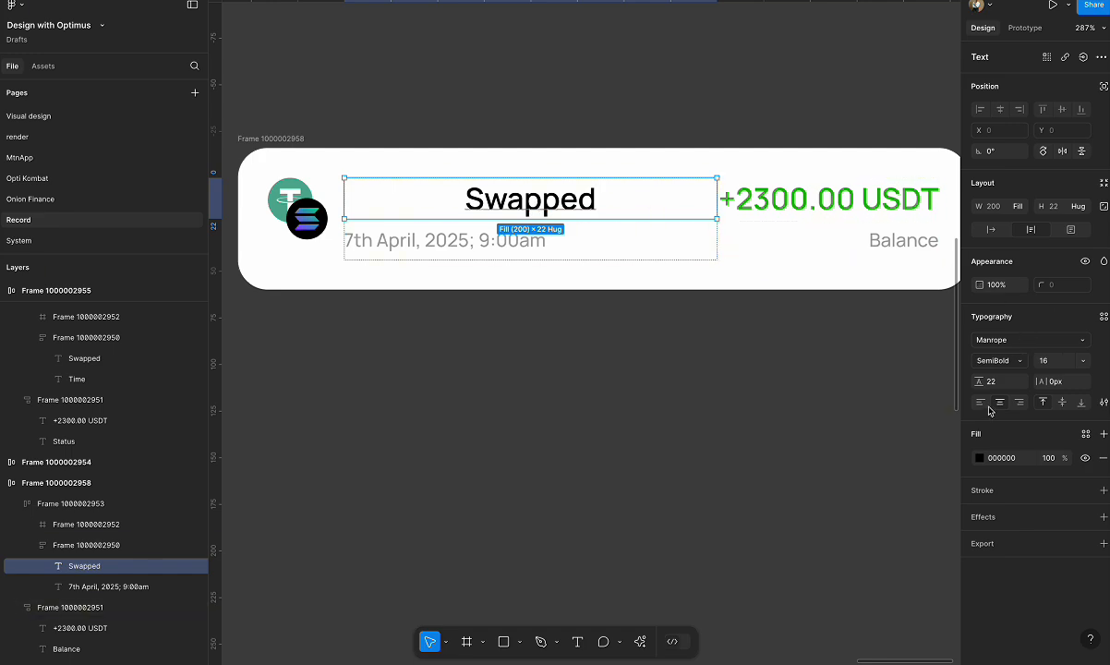
left_click(980, 403)
left_click(539, 383)
scroll(536, 388, "down", 3)
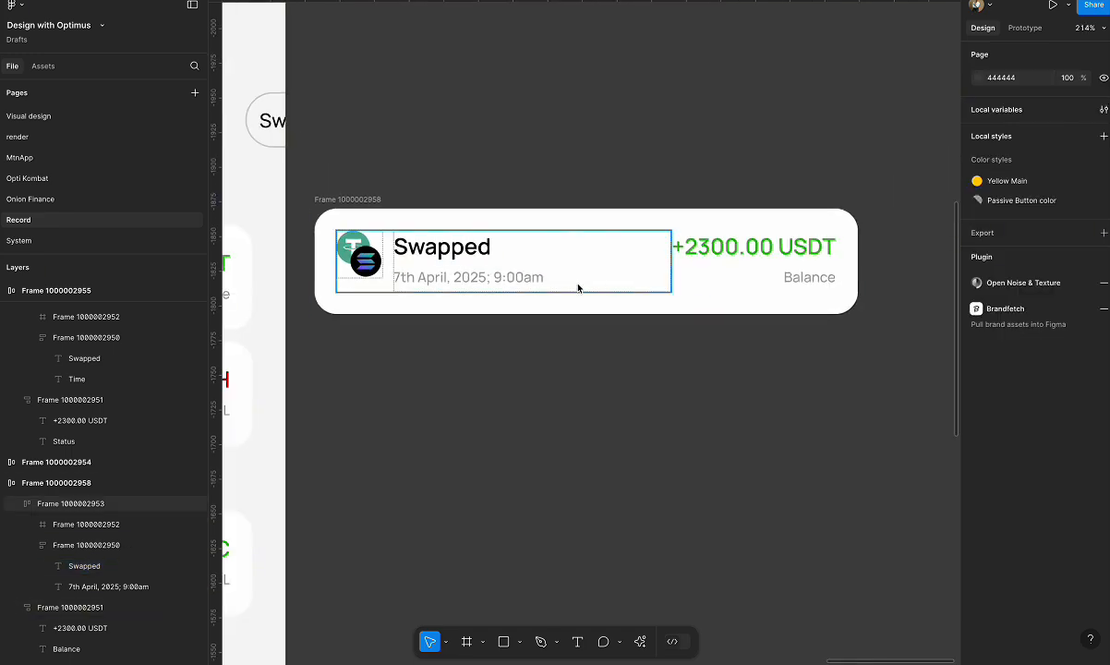
Replace the "Balance" text under the amount on the duplicated Swapped card with "200 USDT".
double_click(754, 251, "super")
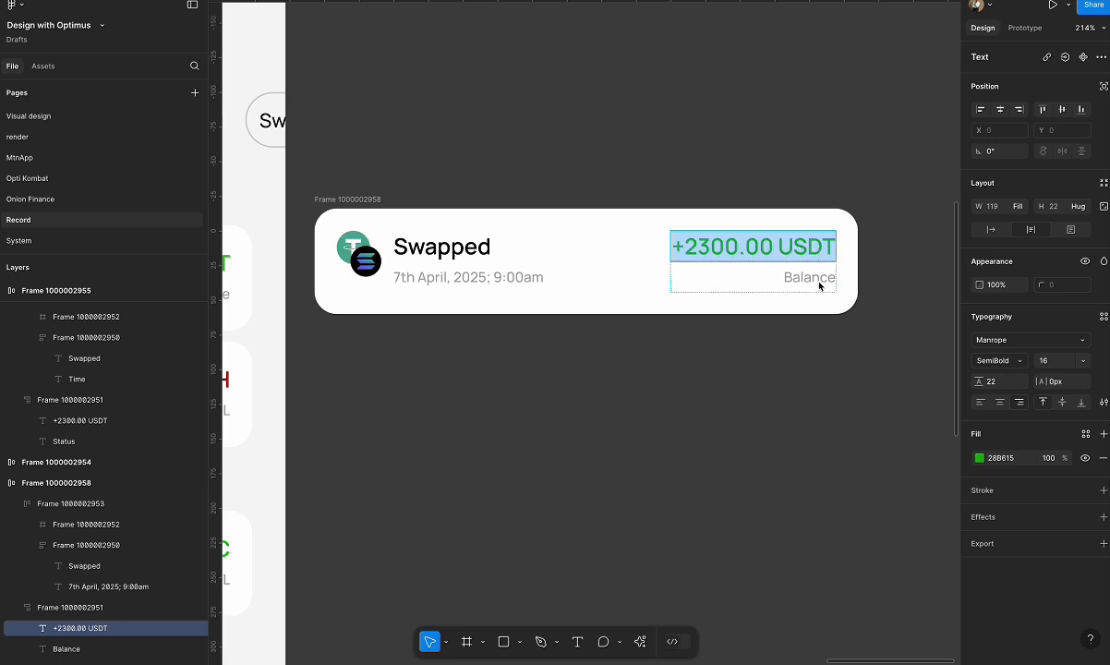
left_click(813, 280)
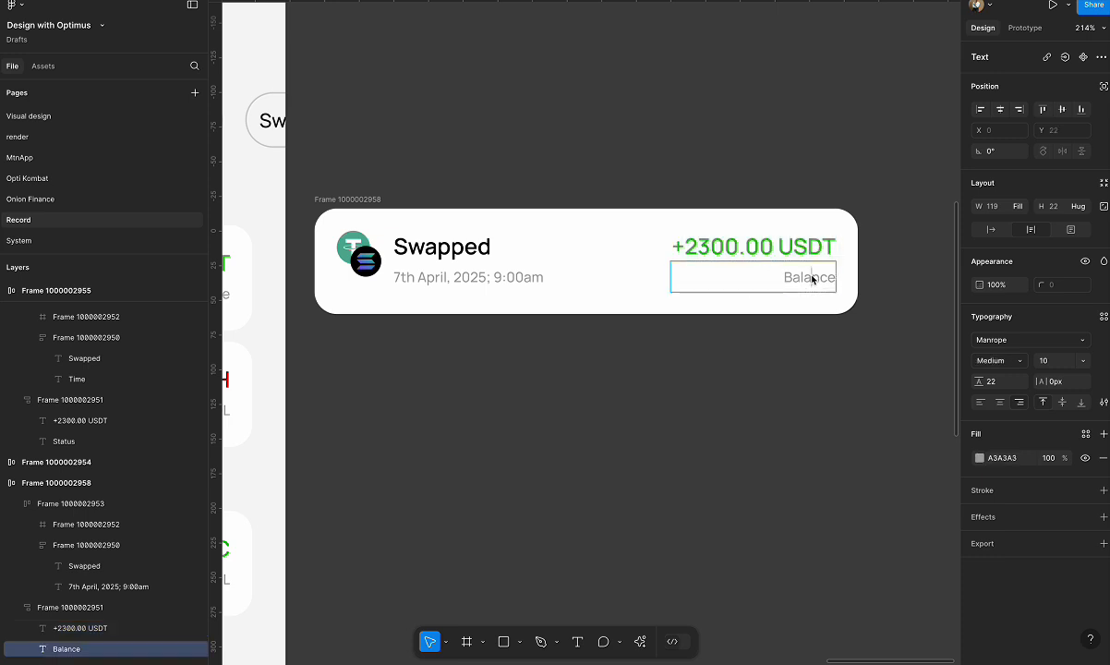
double_click(813, 280)
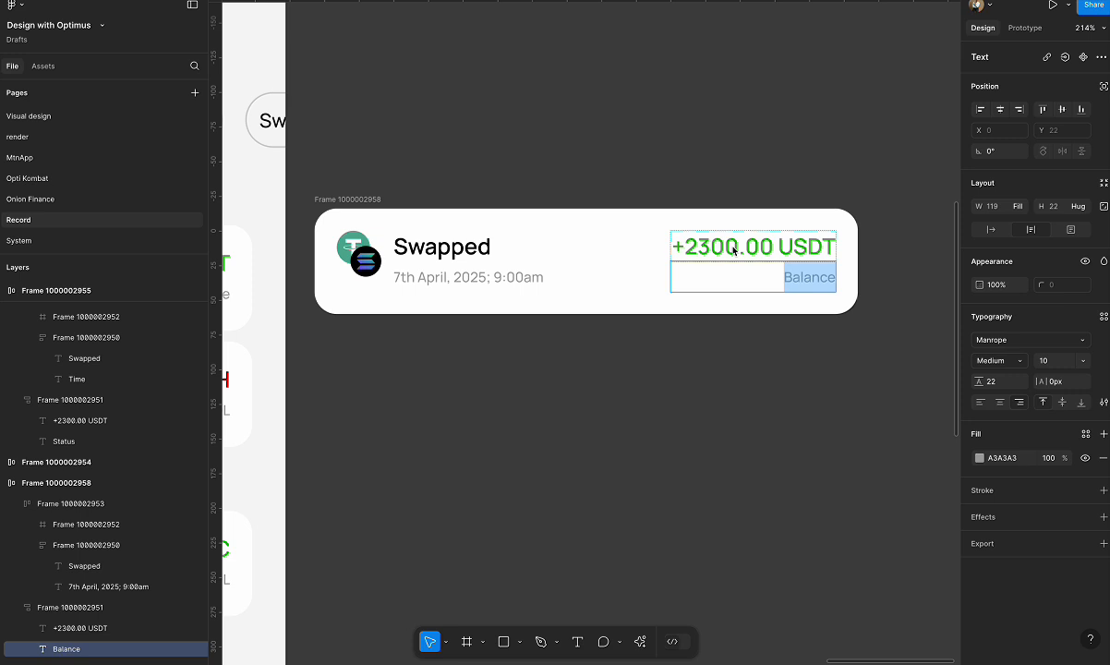
type("200 u")
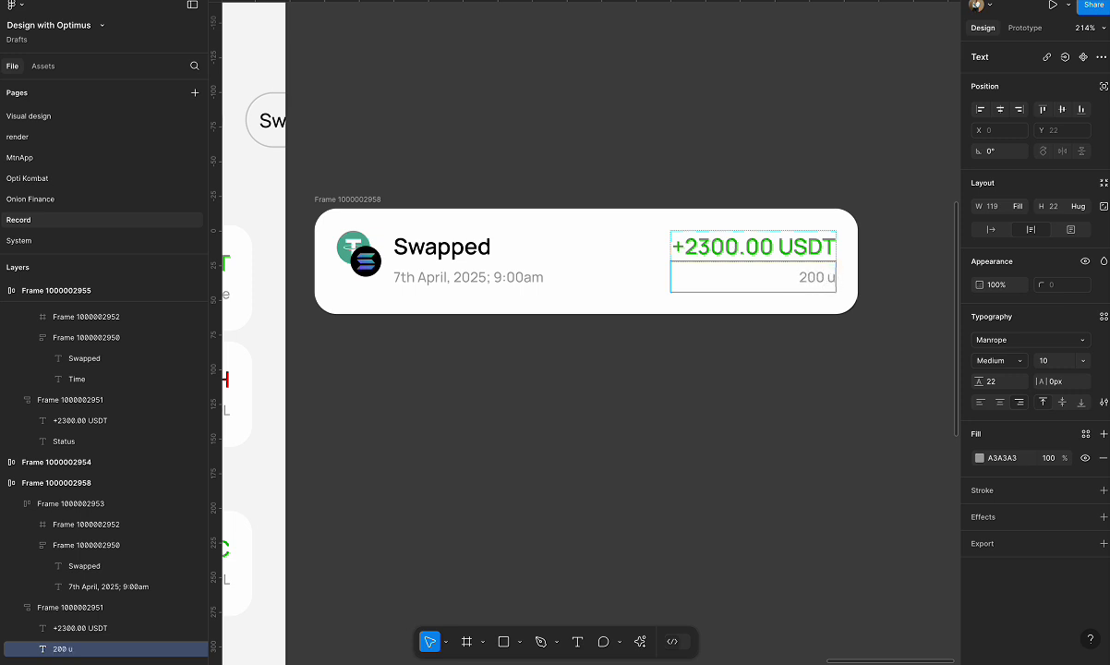
key("BackSpace")
type("USDT")
key("Escape")
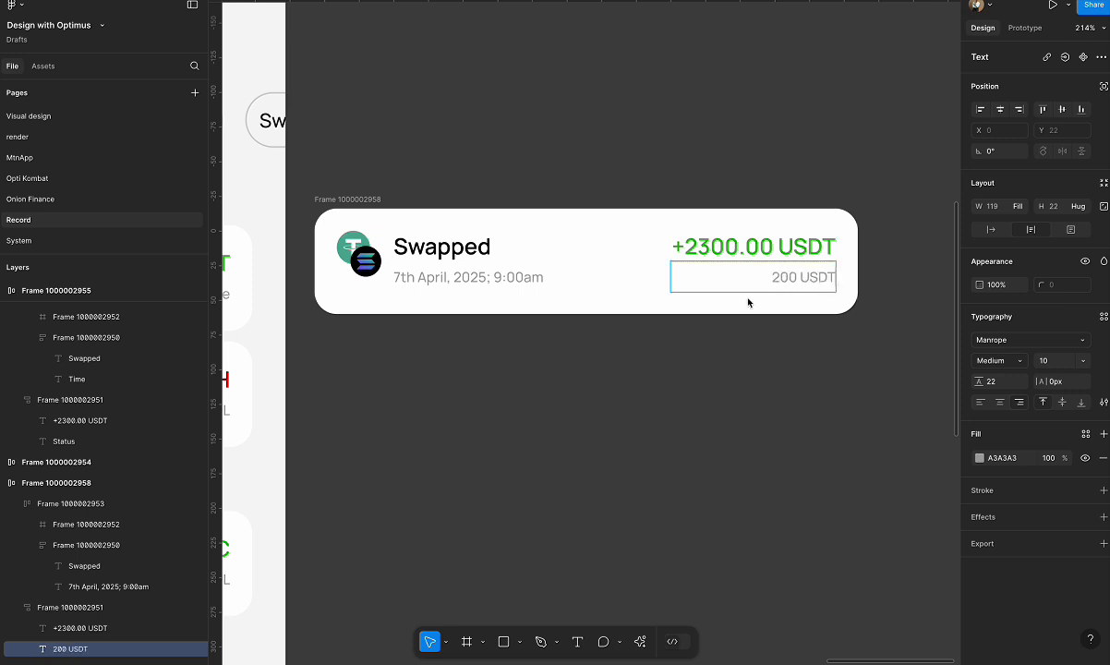
left_click(705, 386)
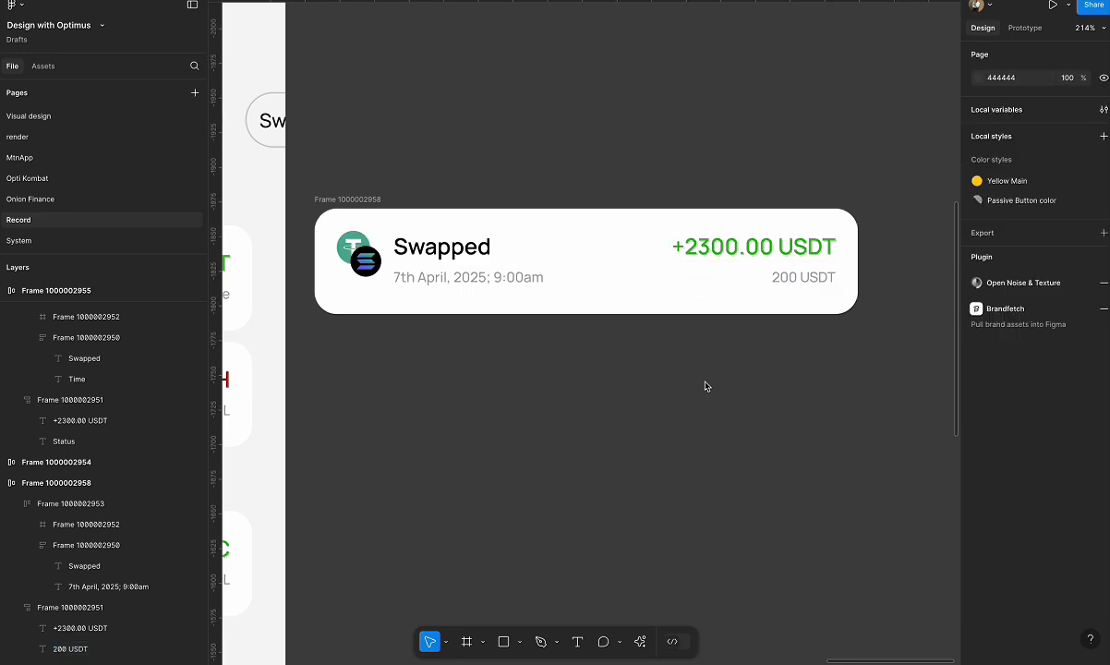
Duplicate the Swapped card directly below itself and change the copy's title to "Deposit".
left_click(375, 202)
left_click_drag(377, 201, 382, 349, "alt")
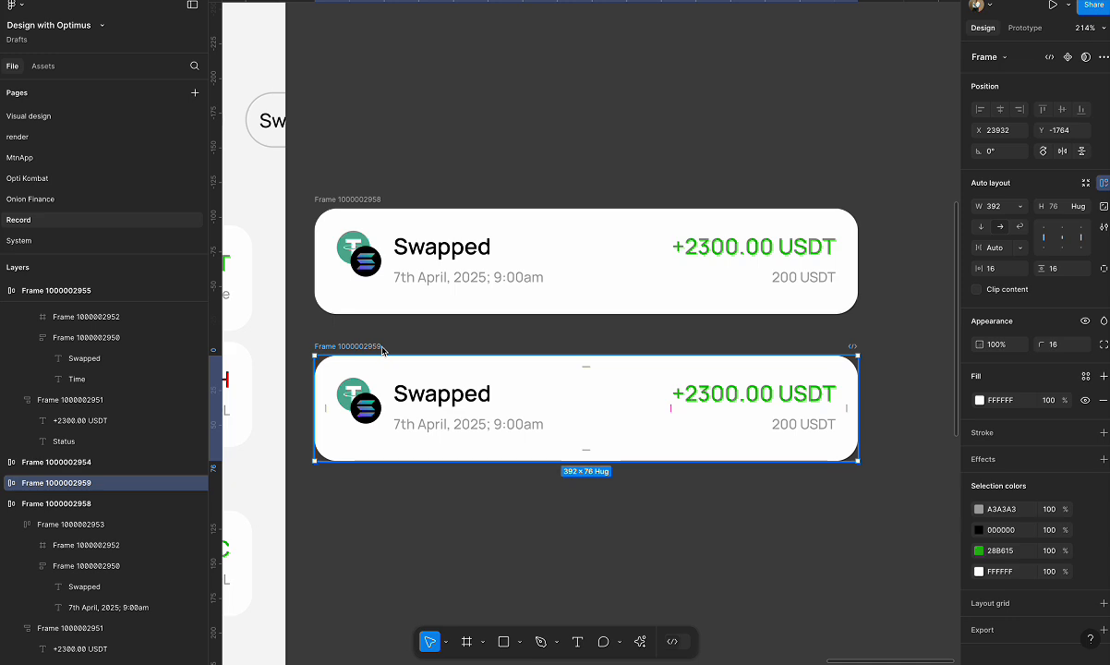
double_click(463, 395)
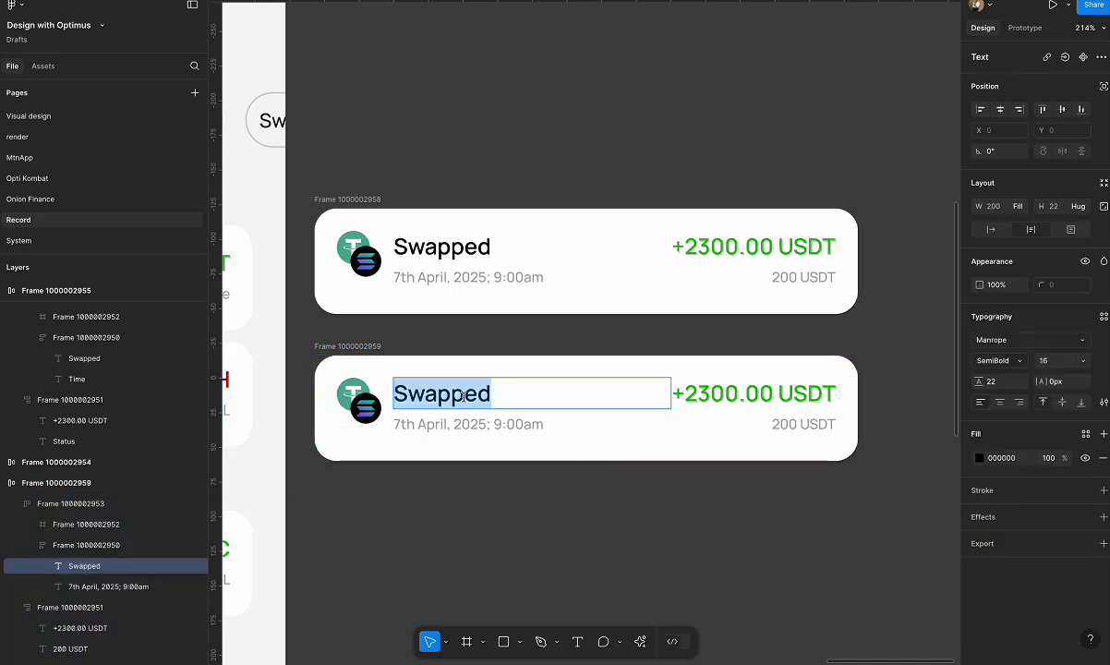
type("Deposit")
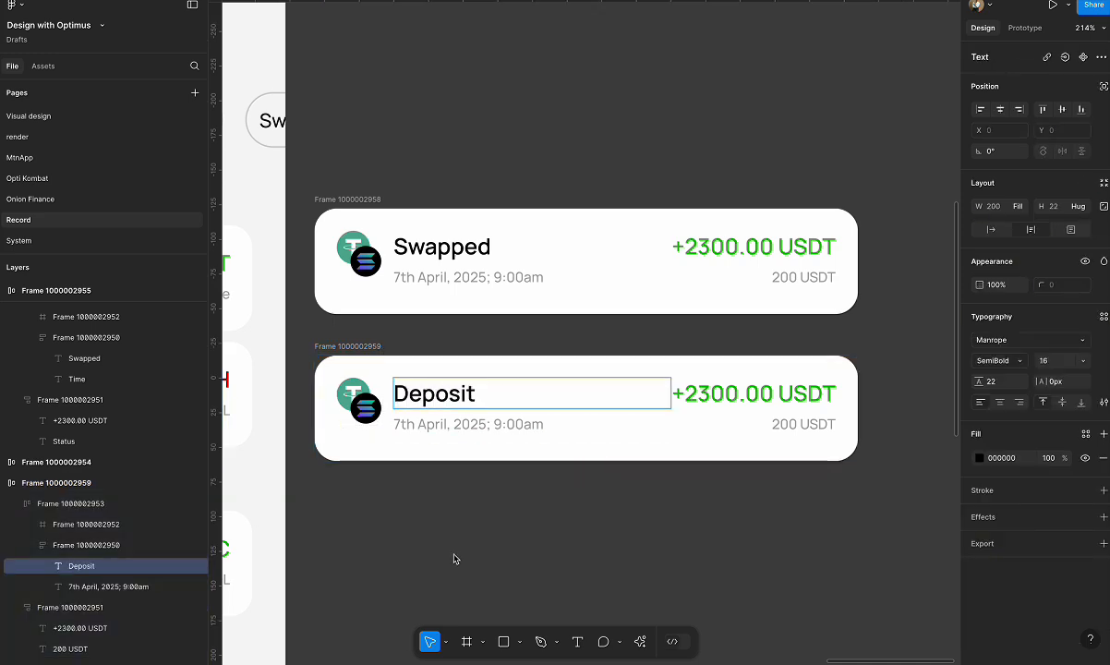
key("Escape")
Delete the Solana icon from the Deposit card and center the USDT icon horizontally and vertically in its frame.
left_click(370, 410)
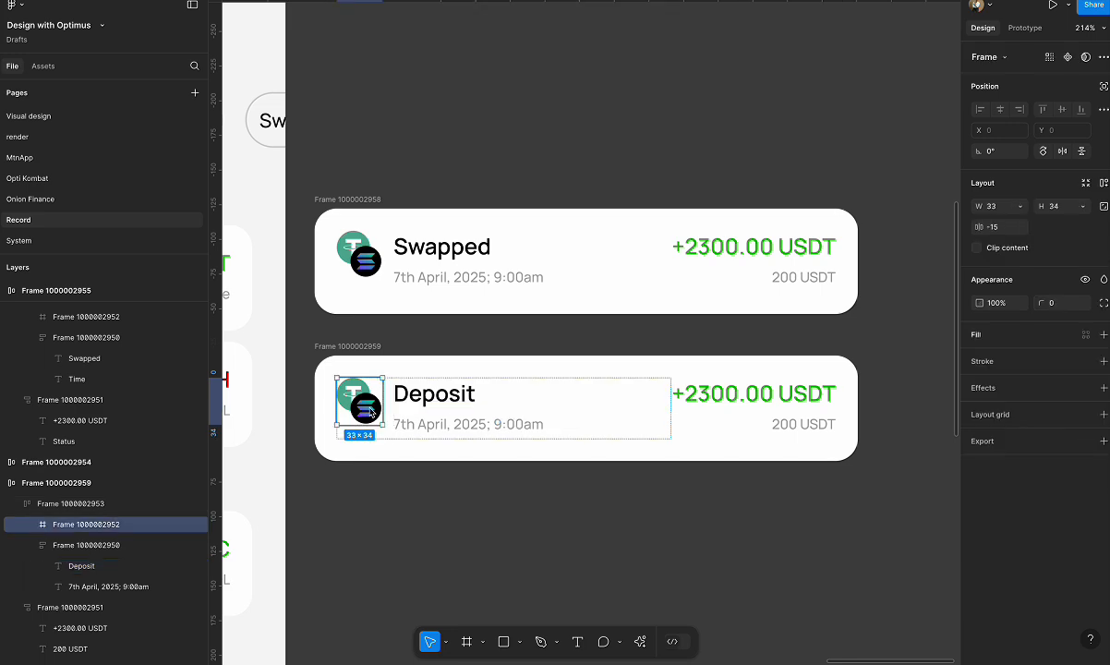
key("Delete")
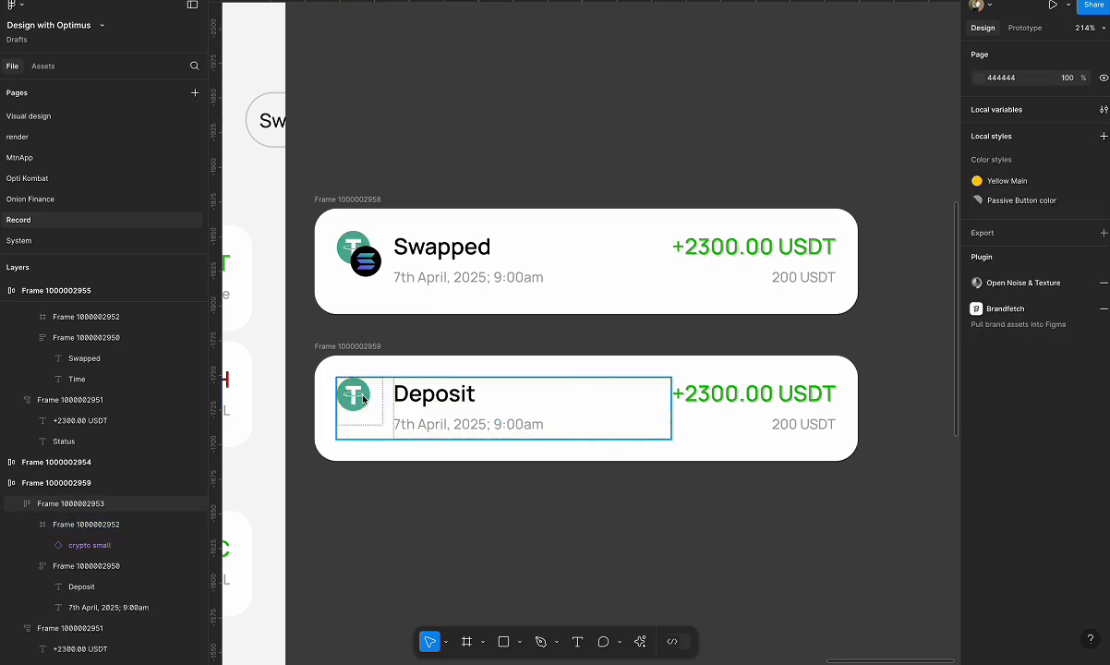
left_click(363, 399)
double_click(363, 399)
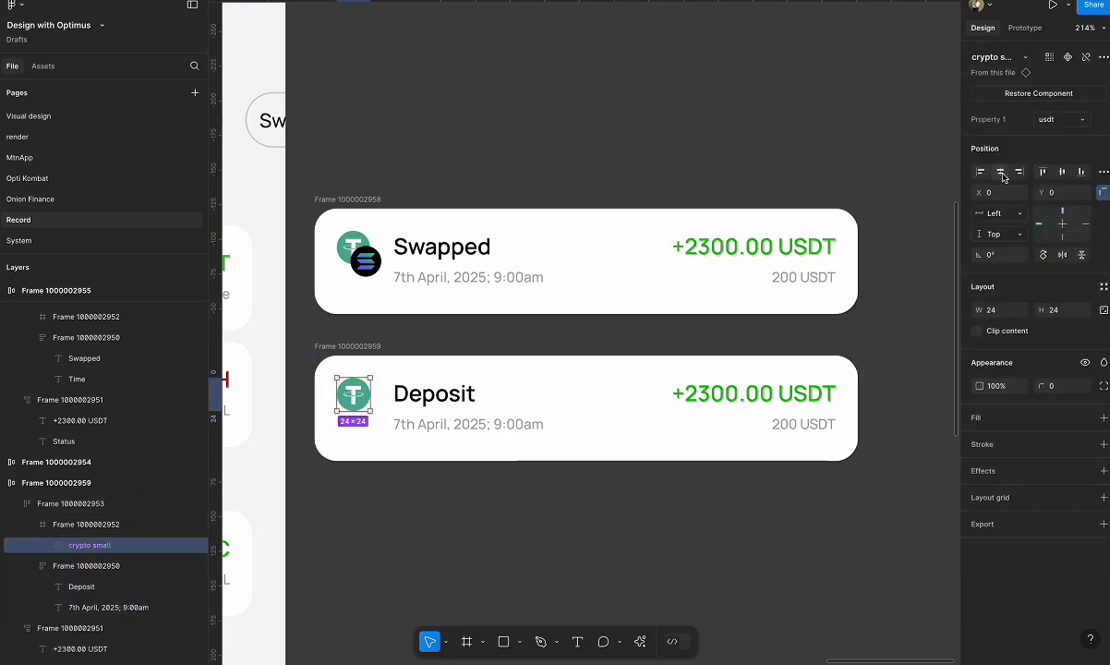
left_click(1001, 173)
left_click(1064, 175)
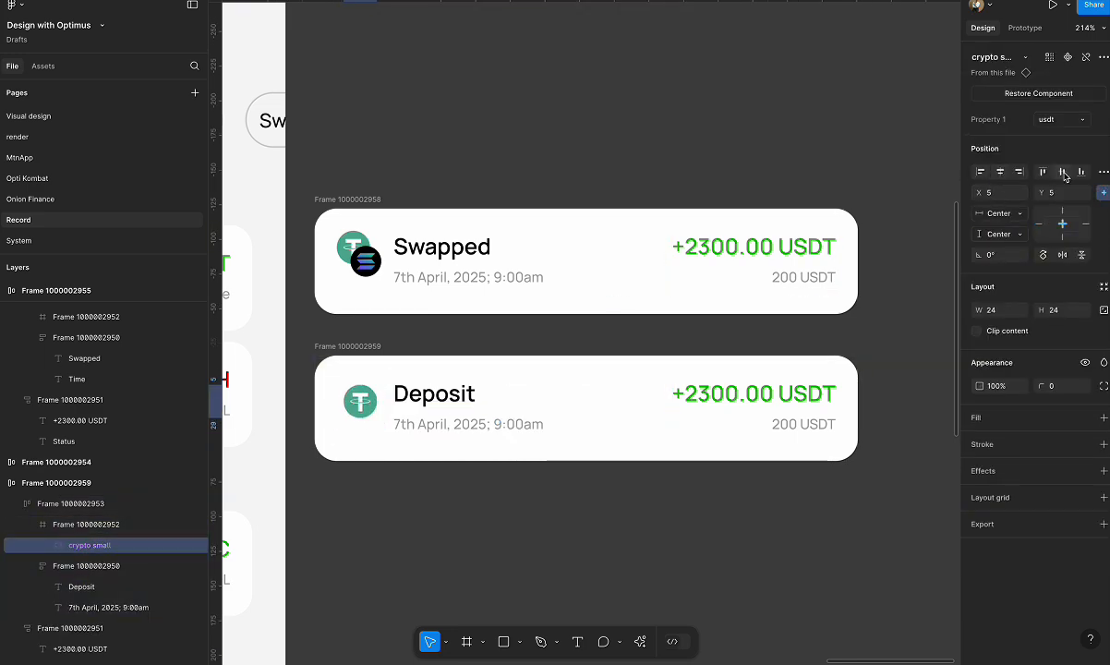
Replace the date and time text on the Deposit card with "School Fee".
left_click(449, 427)
double_click(448, 427)
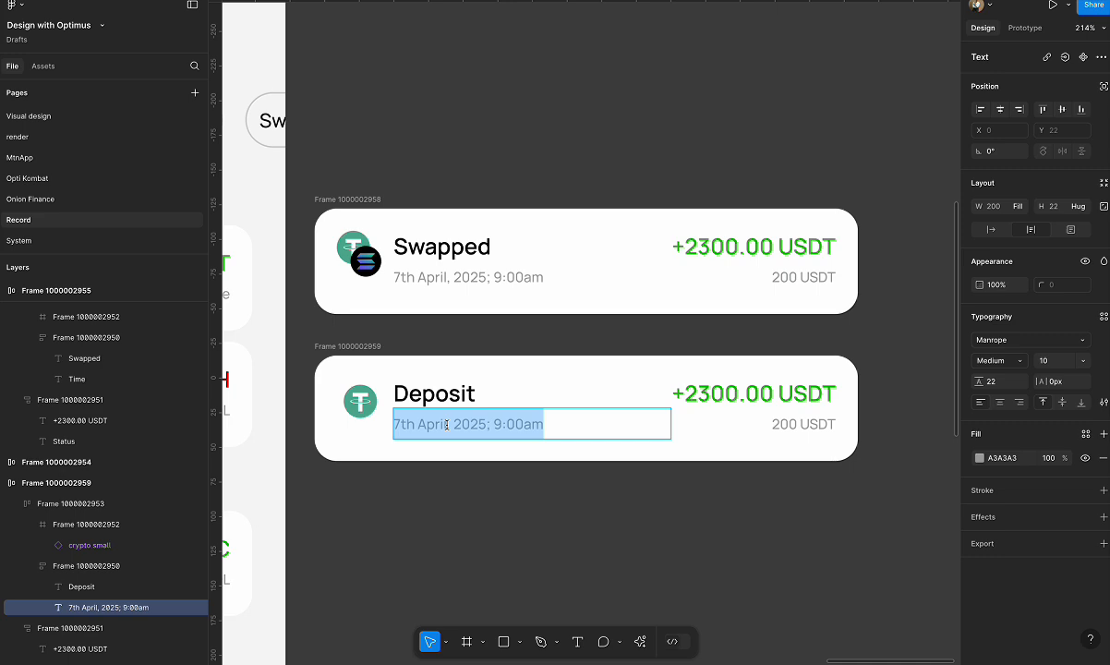
type("Sch")
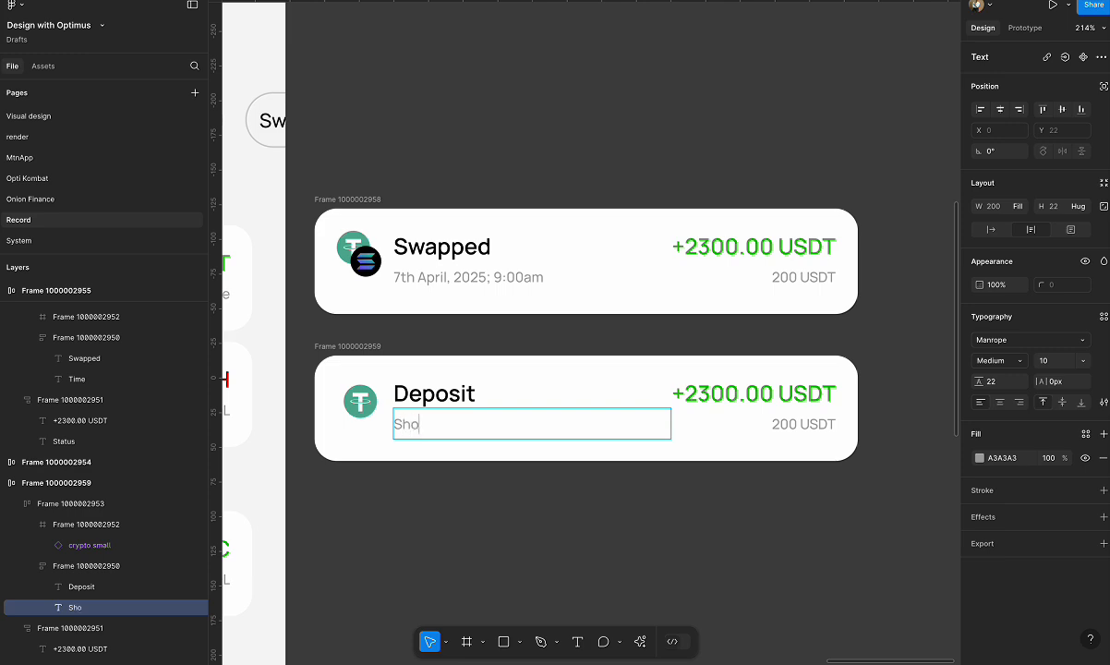
type("ool")
type(" Mi")
key("BackSpace")
key("BackSpace")
type("Fee")
key("Escape")
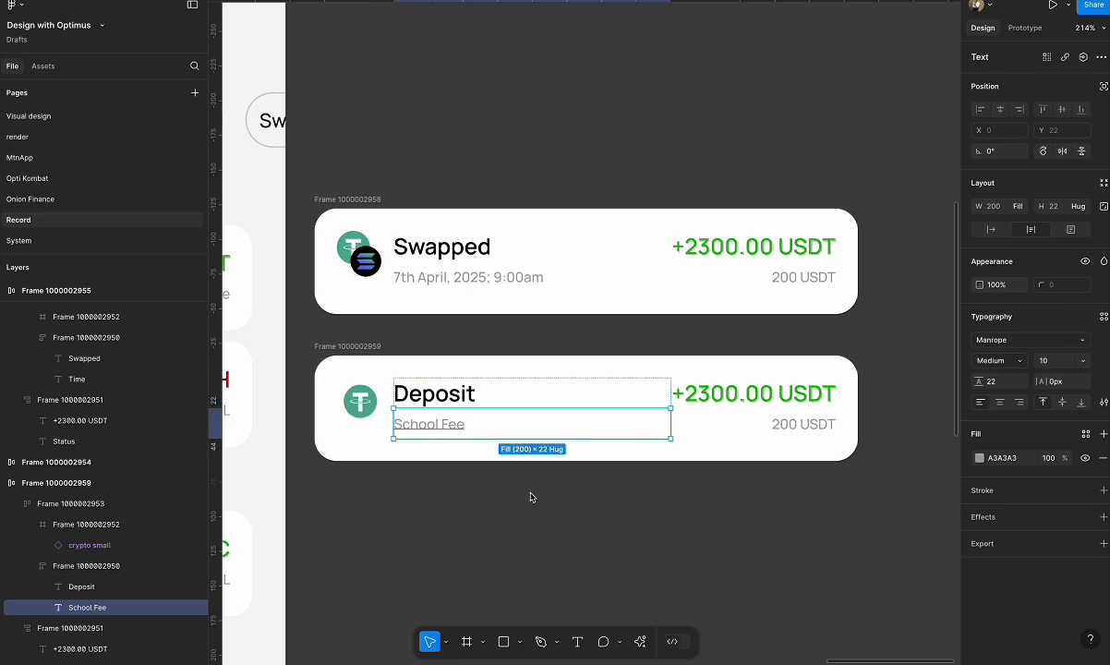
Duplicate the Deposit card directly below itself and change the copy's "School Fee" text to "No Description".
left_click(367, 346)
left_click_drag(367, 346, 363, 497, "alt")
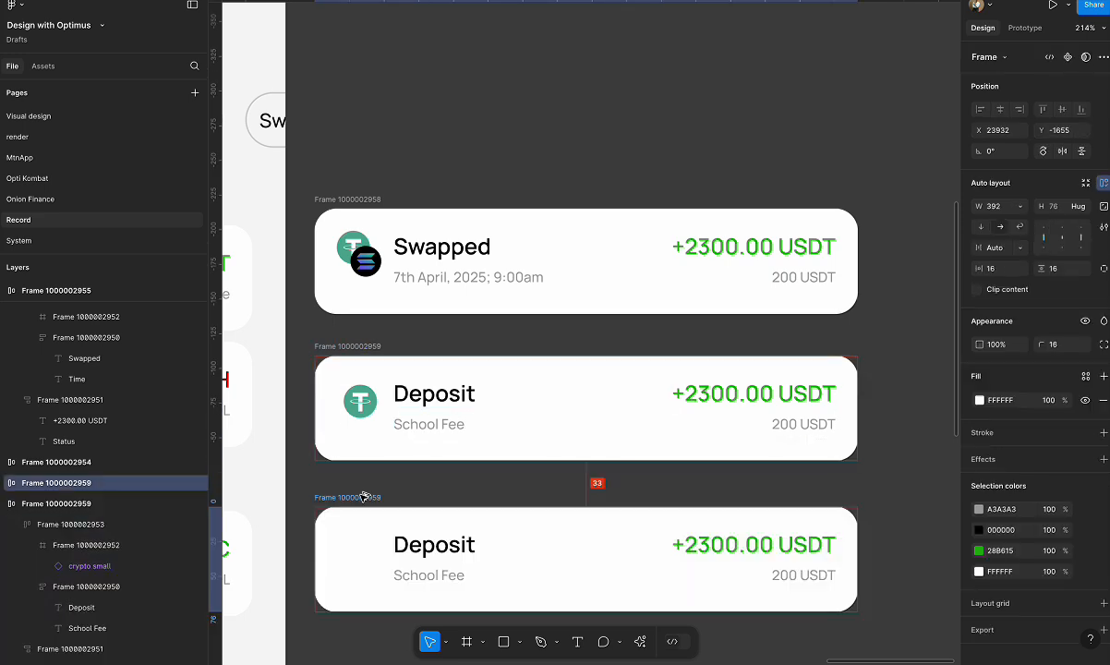
double_click(434, 573)
type("No")
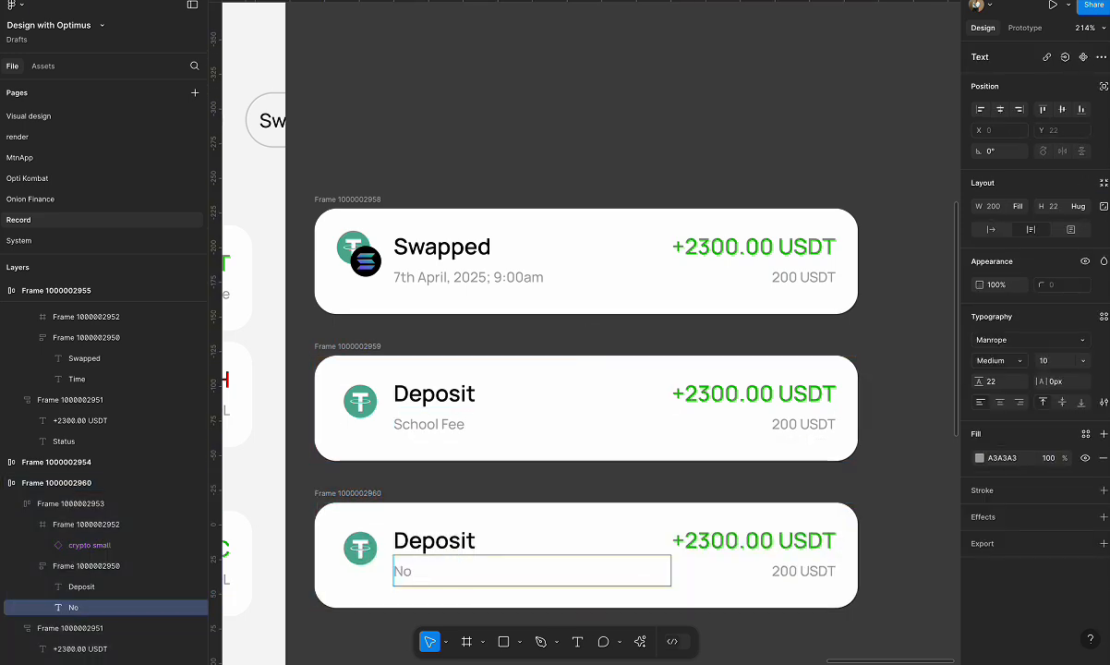
type(" Descr")
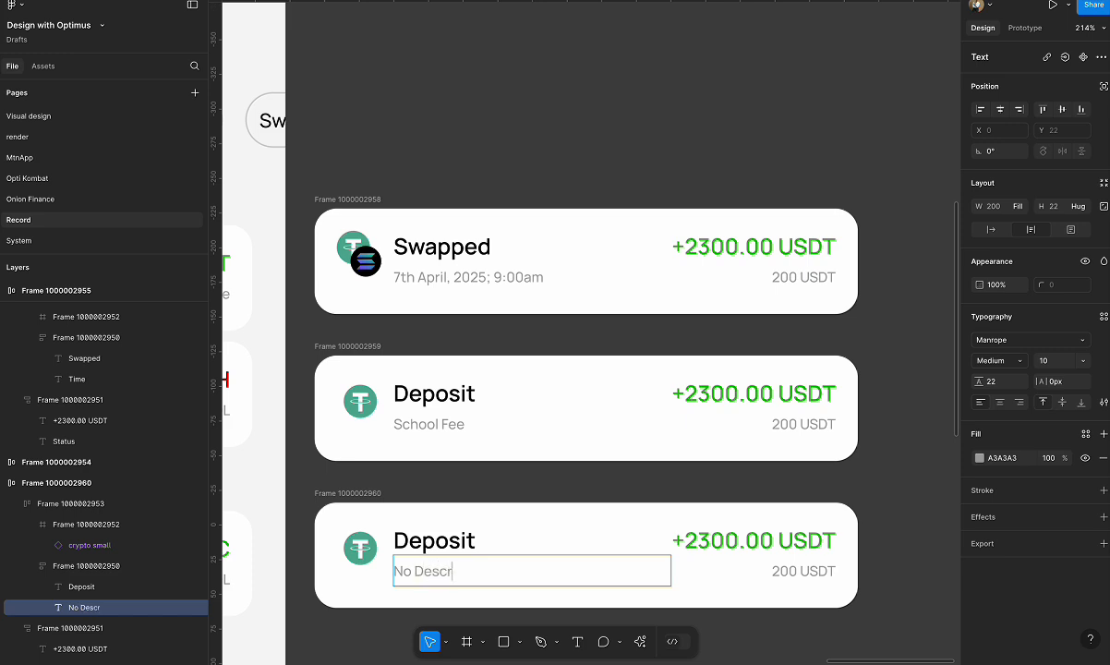
type("iption")
key("Escape")
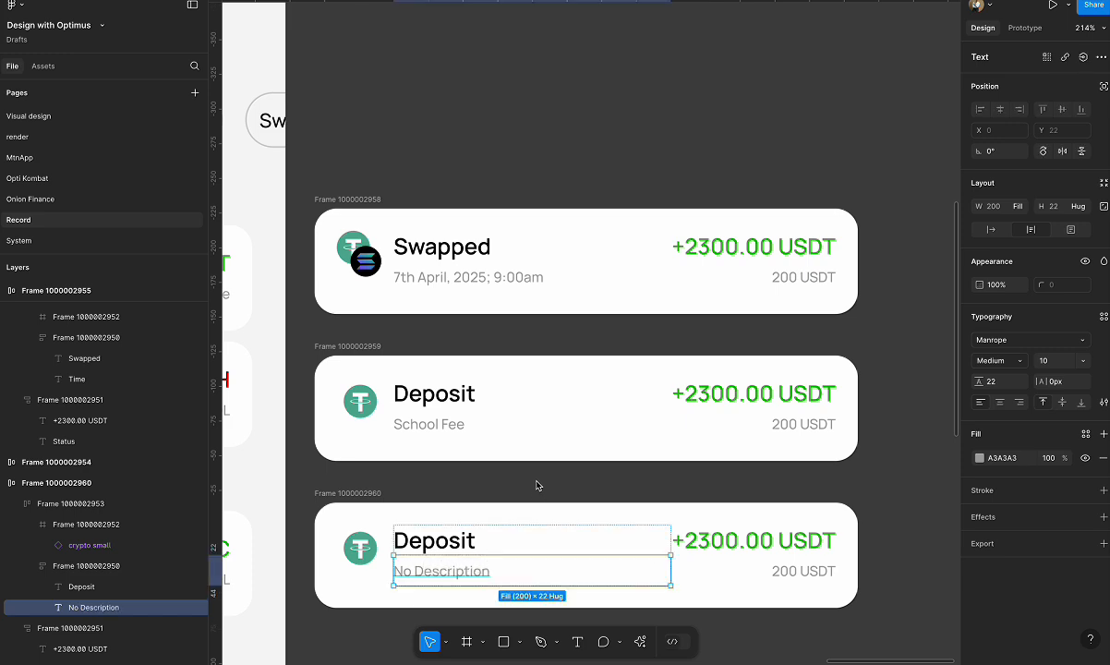
Change the amount on the School Fee deposit card to "N50,000.00".
scroll(536, 485, "down", 2)
double_click(728, 317)
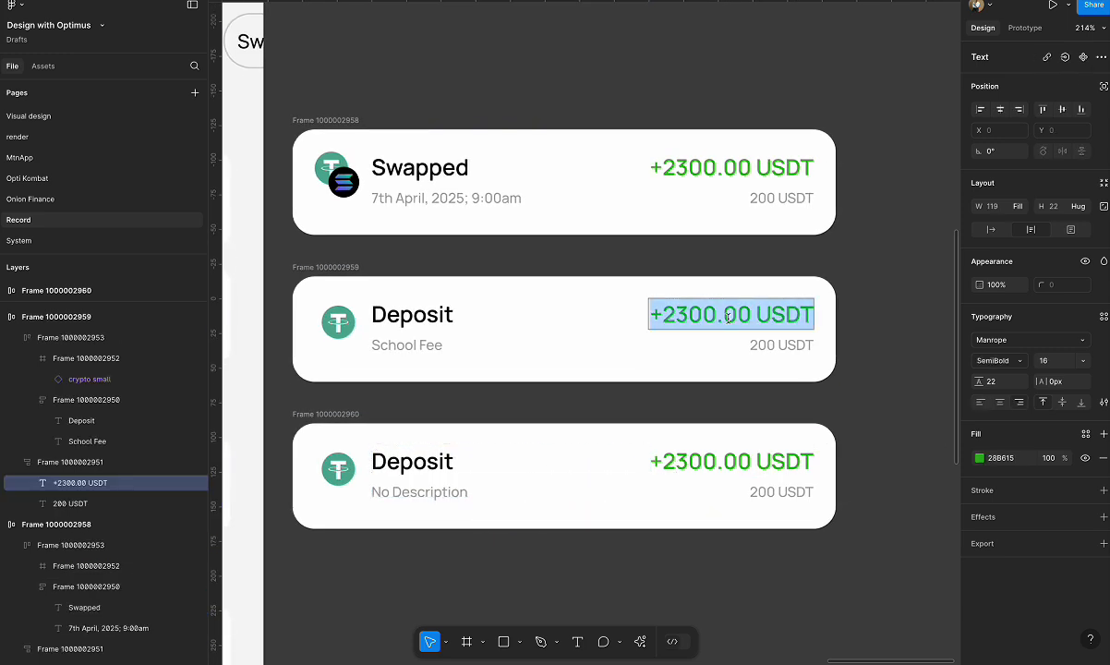
type("N")
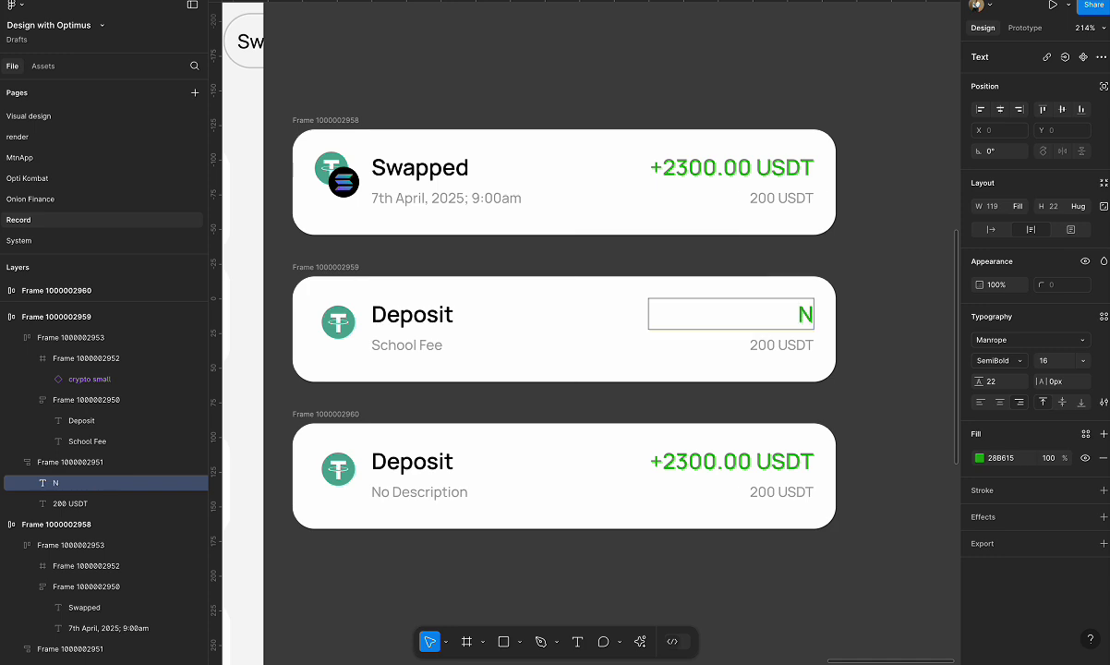
type("50,0")
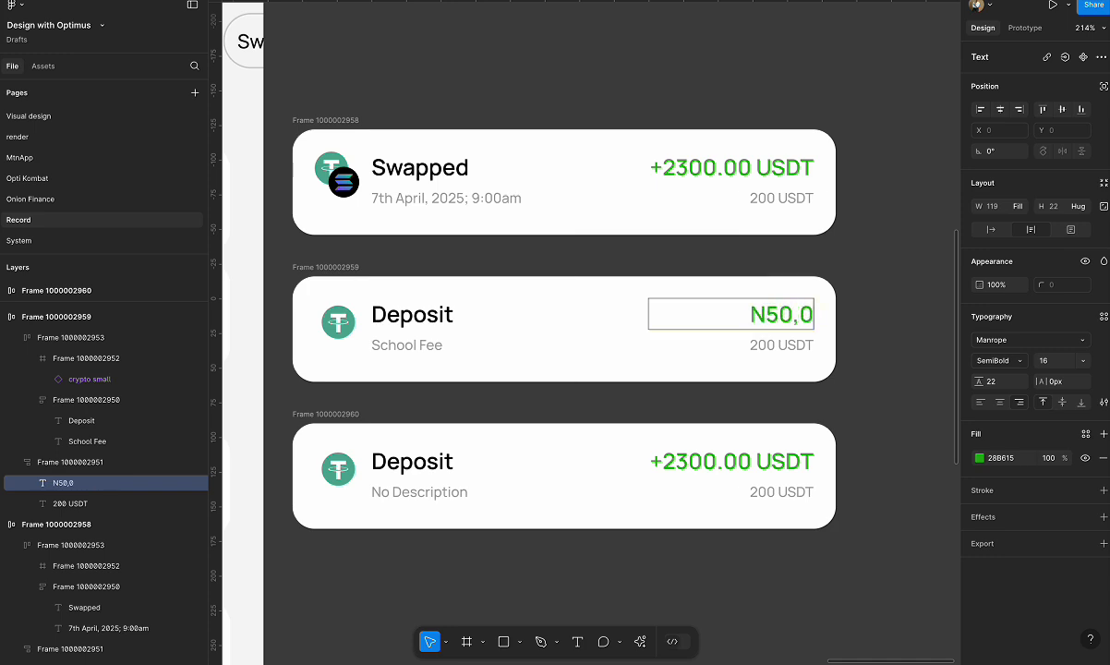
type("00.00")
key("Escape")
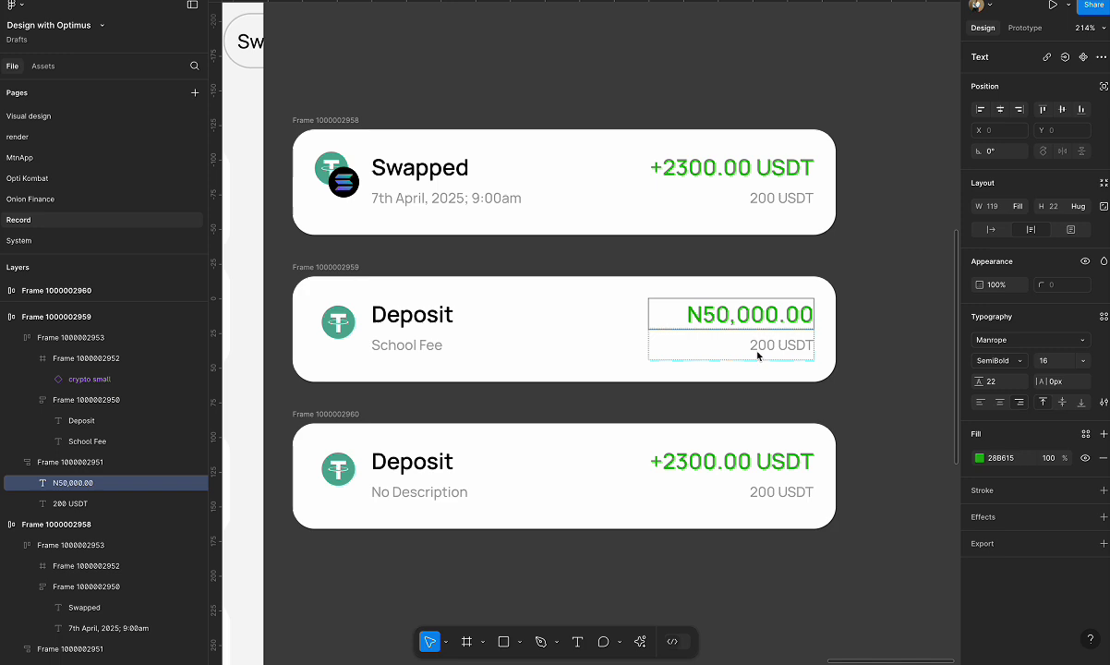
Replace the "200 USDT" text on the No Description deposit card with "Successful".
scroll(896, 384, "down", 3)
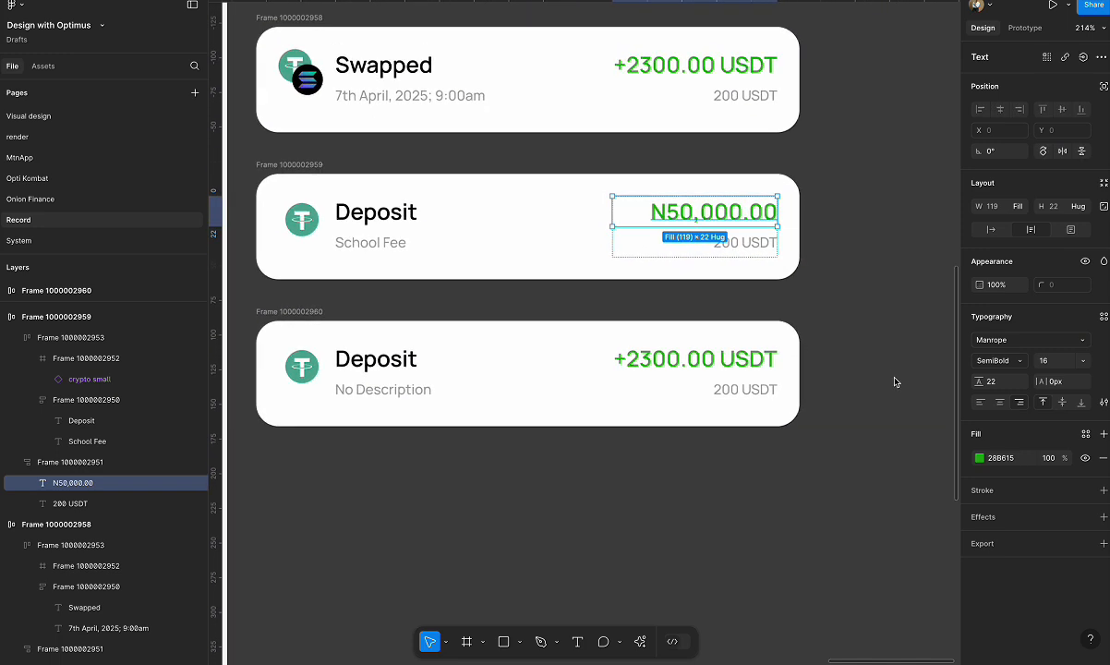
left_click(744, 394)
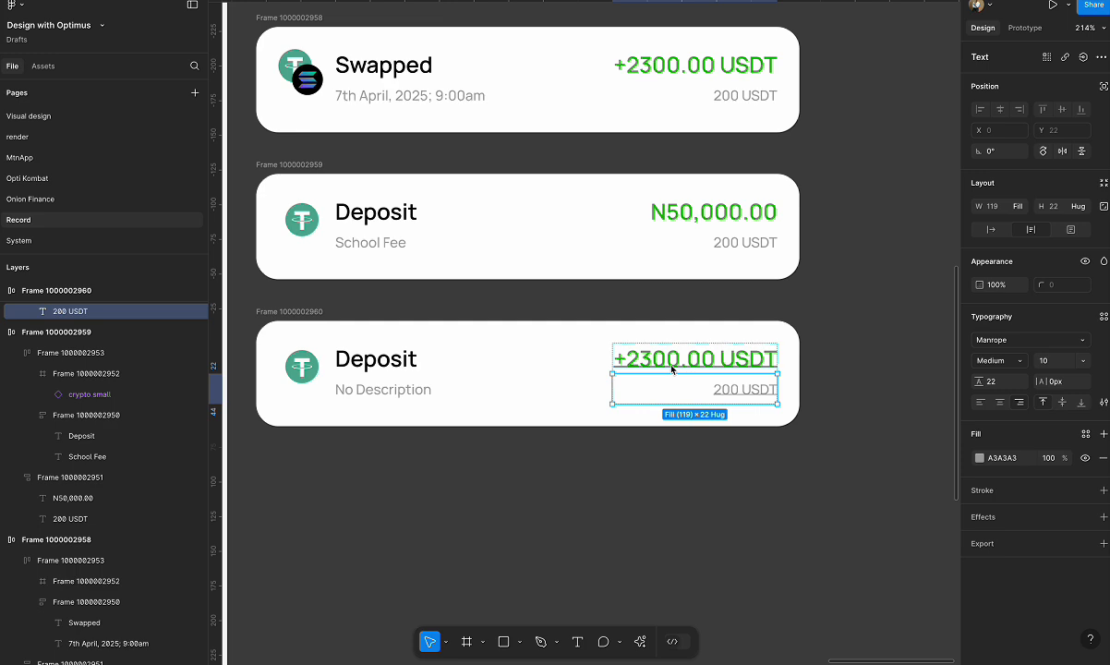
double_click(750, 392)
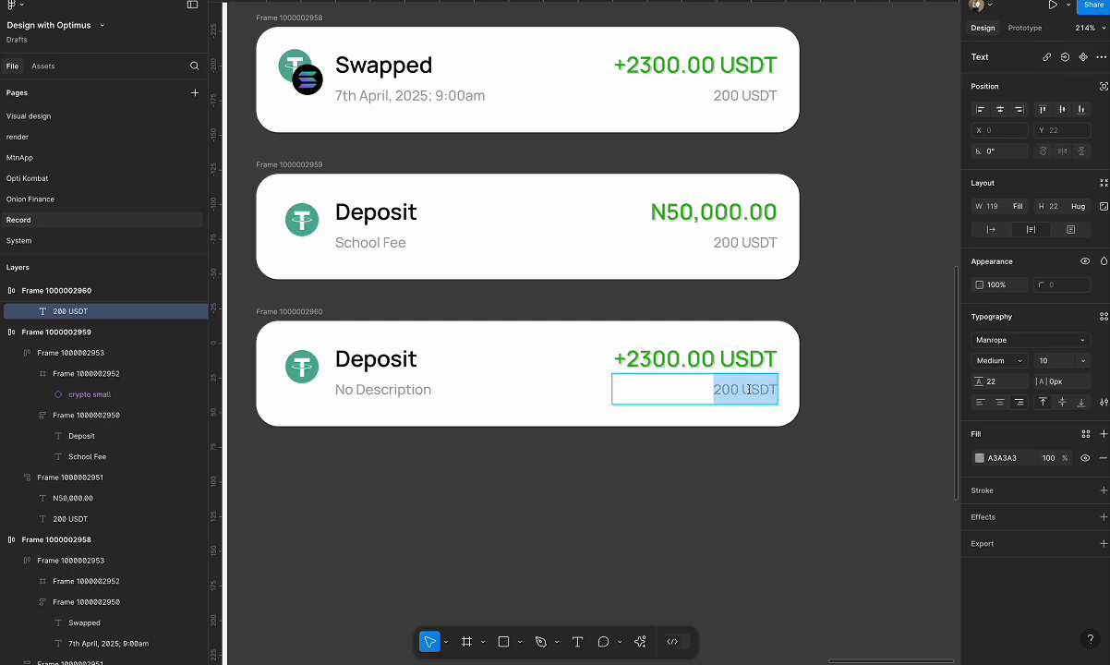
type("Su")
key("BackSpace")
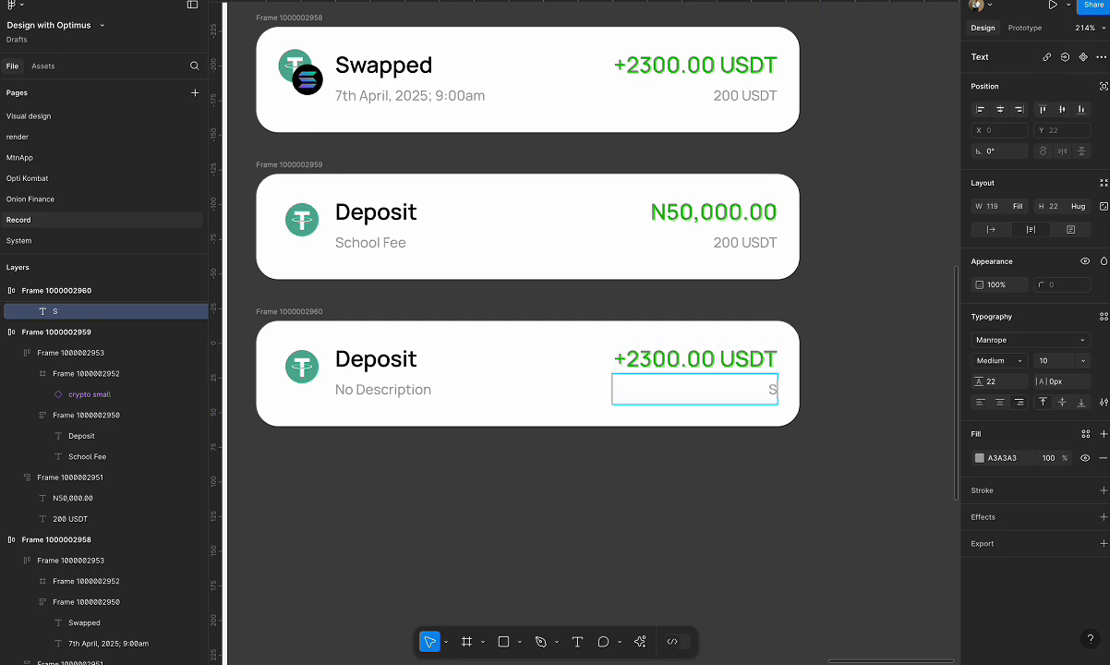
type("uccessful")
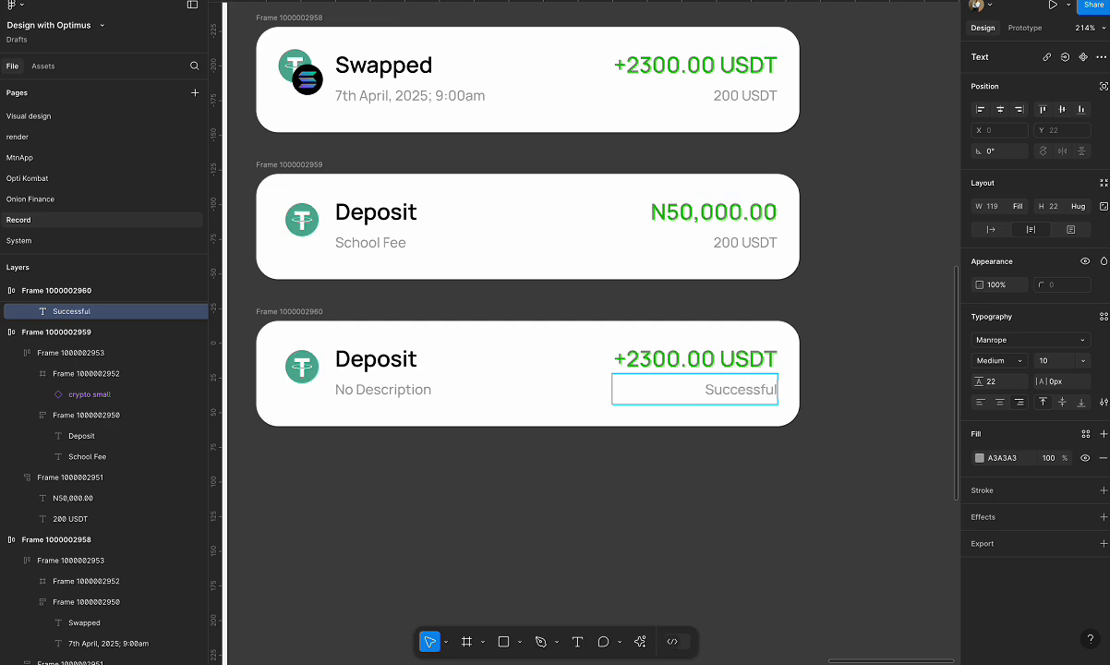
left_click(850, 444)
left_click(733, 357)
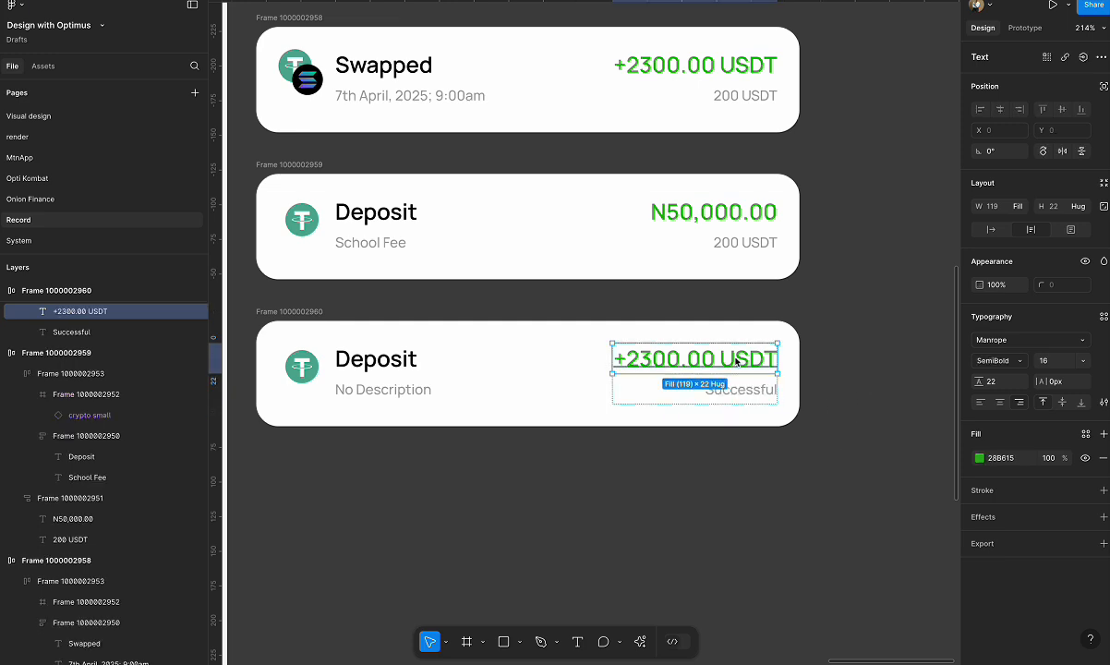
left_click(811, 423)
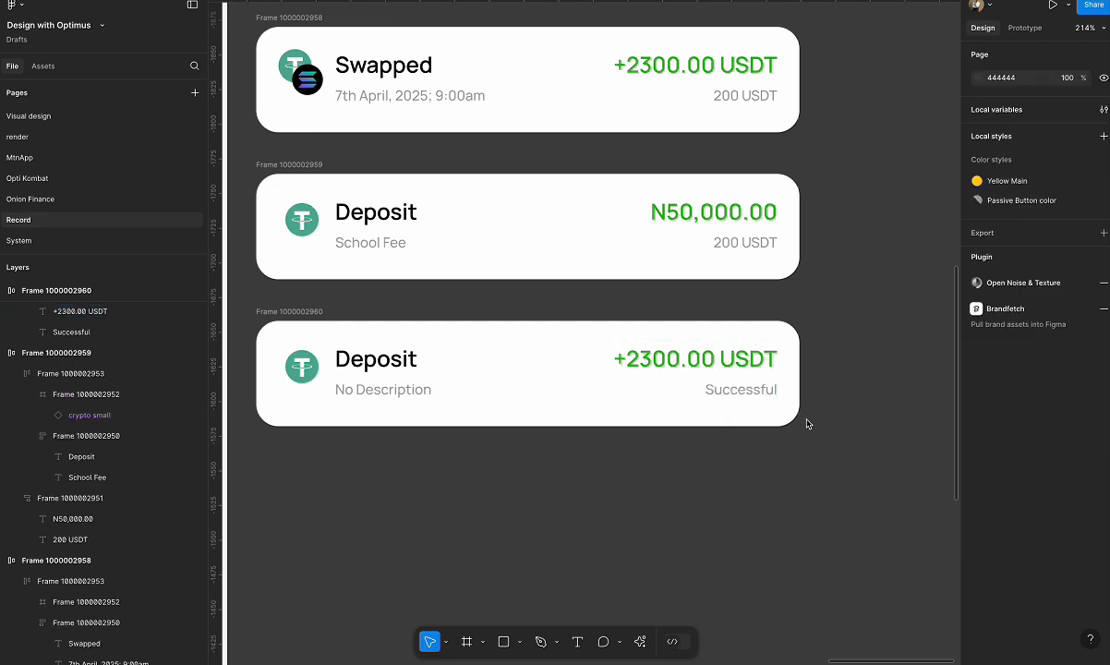
Replace the "200 USDT" text on the School Fee deposit card with "Failed" and set its fill to red DB0000.
left_click(308, 313)
scroll(309, 315, "down", 1)
scroll(309, 316, "down", 1)
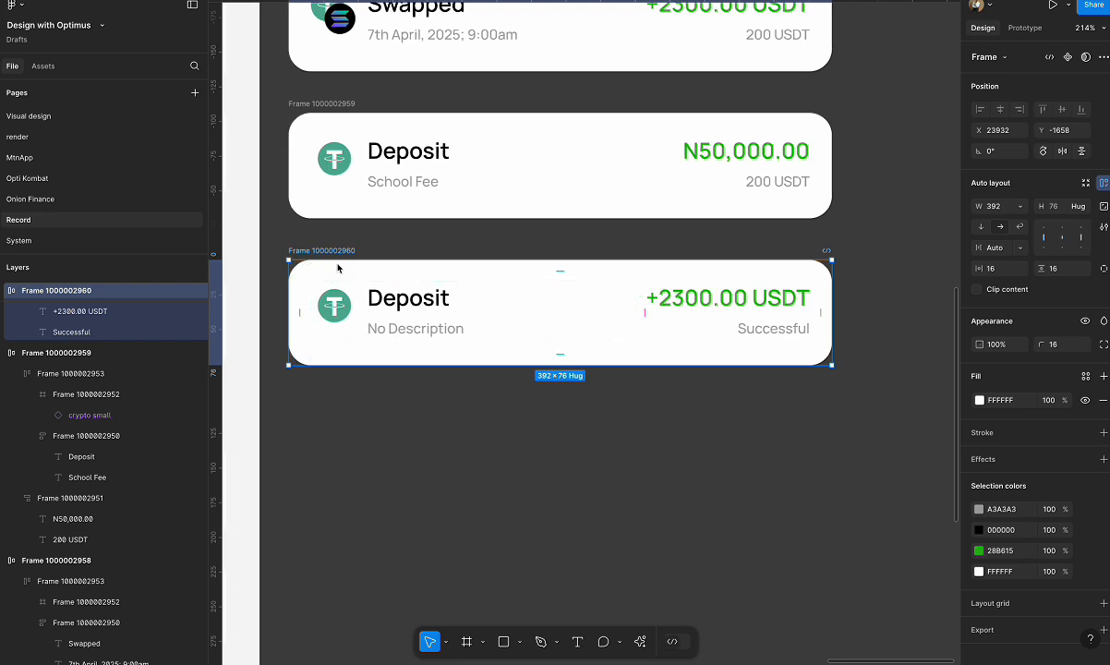
double_click(772, 182)
type("Failed")
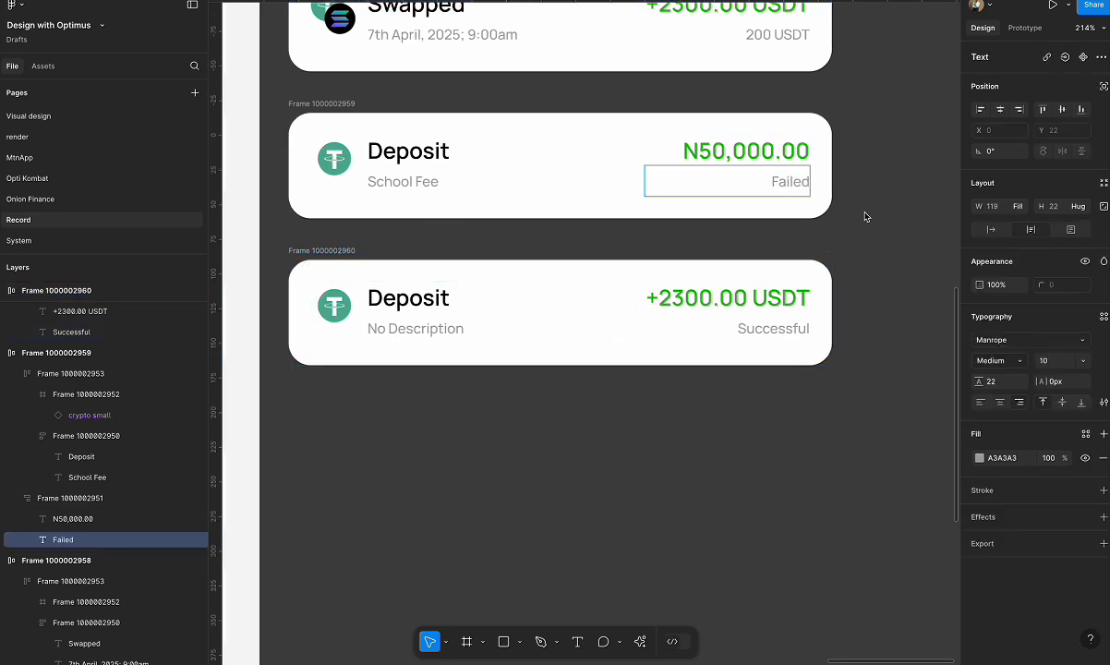
key("Escape")
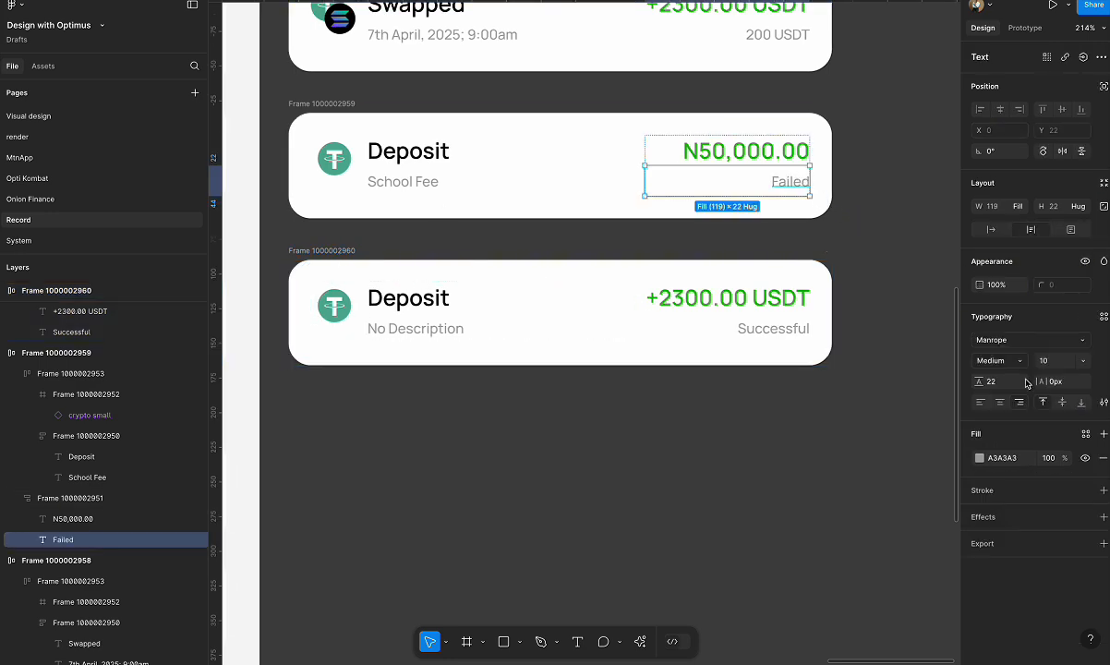
left_click(979, 458)
left_click(938, 641)
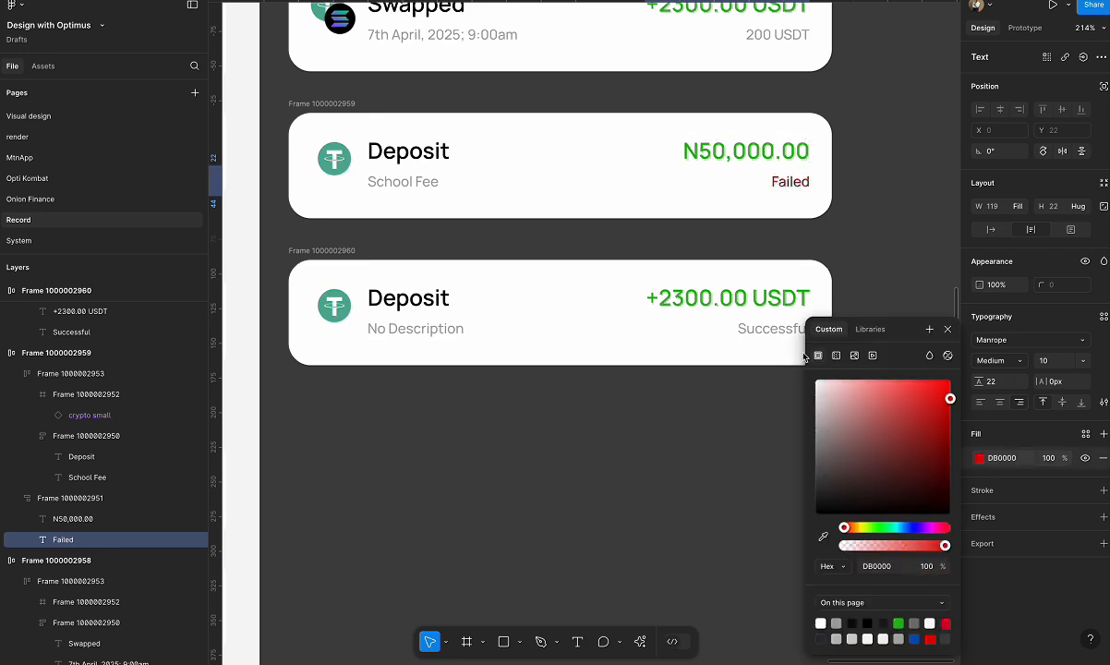
Set the fill of the "N50,000.00" amount on the School Fee deposit card to near-black 0C0C0C.
left_click(706, 151)
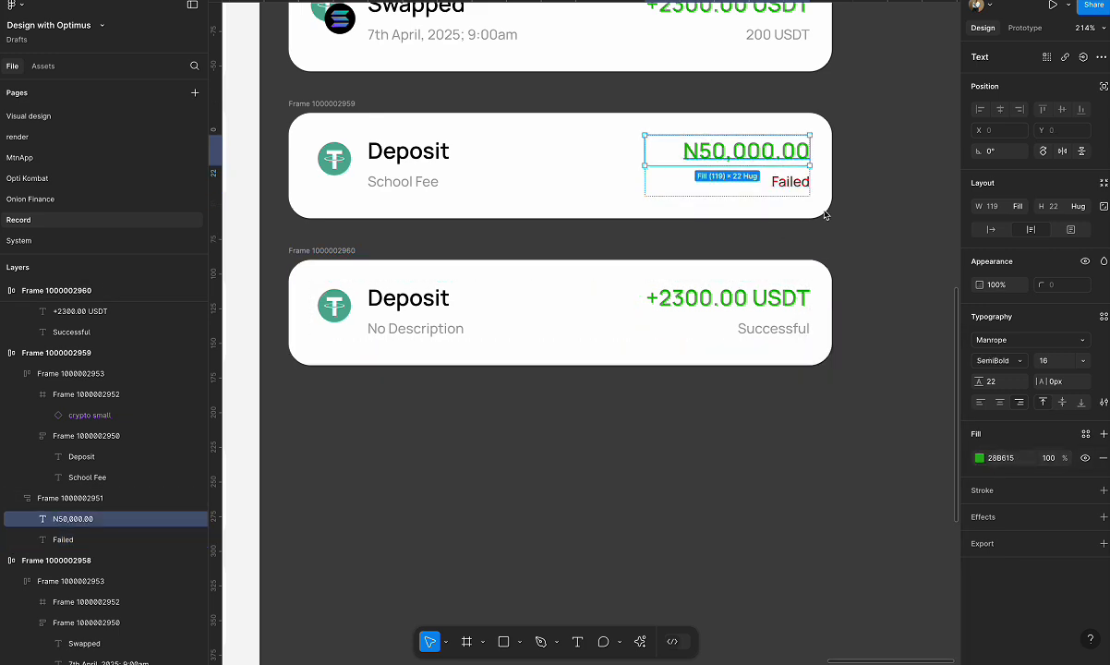
left_click(979, 458)
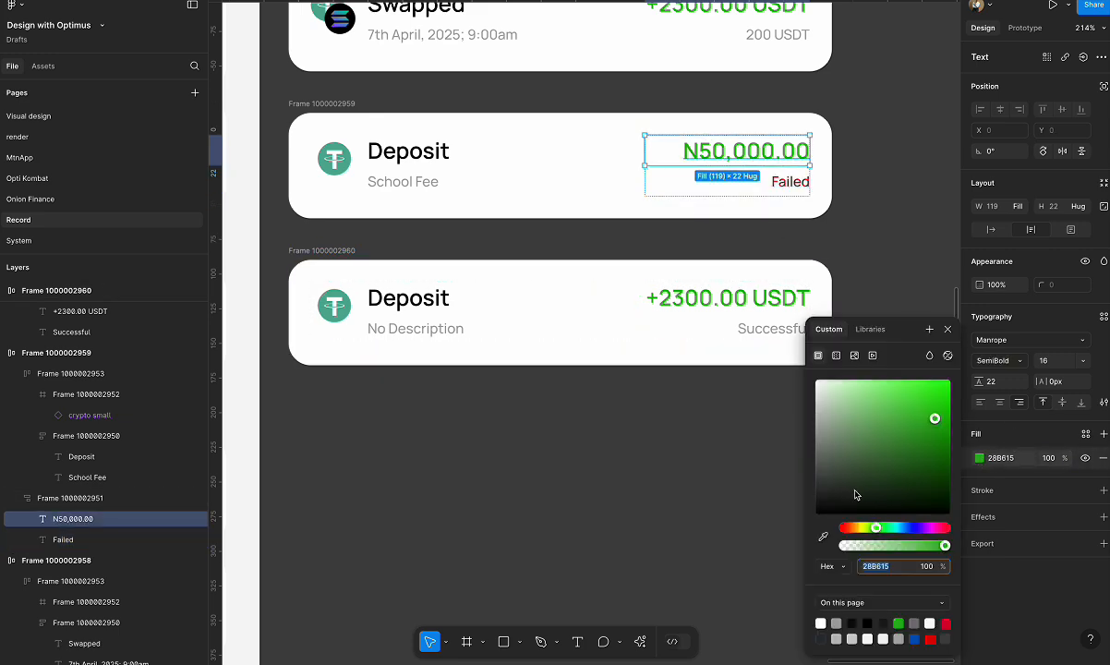
left_click(855, 624)
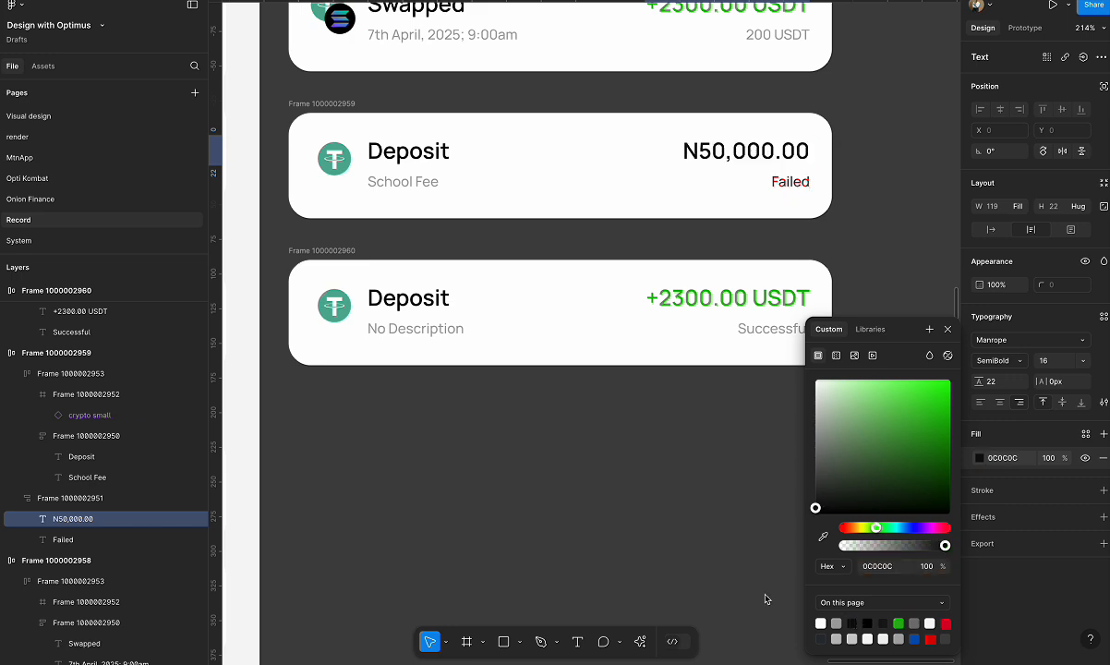
left_click(628, 504)
scroll(686, 334, "down", 3)
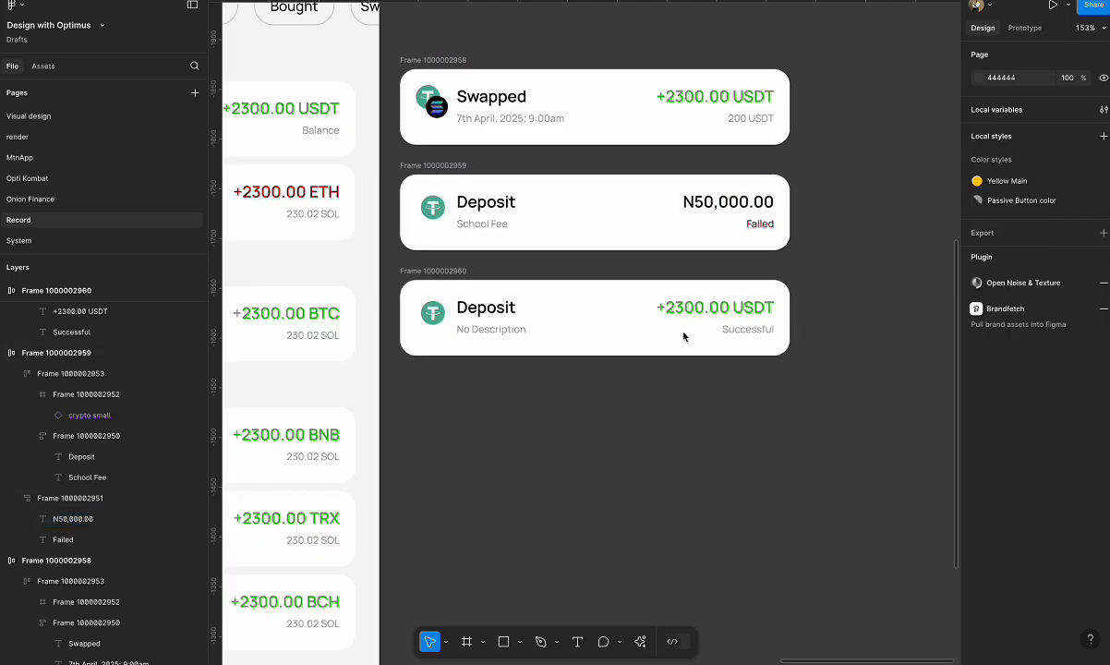
Try a red D80027 fill on the Swapped card's "+2300.00 USDT" amount, then undo the color change.
double_click(728, 201)
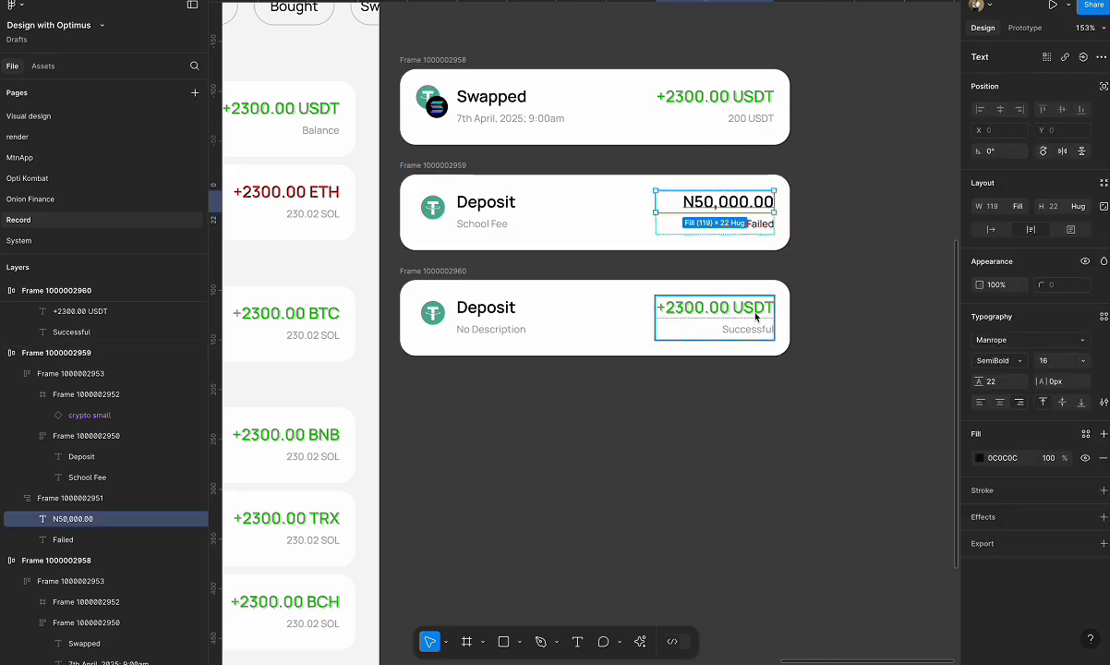
double_click(715, 96)
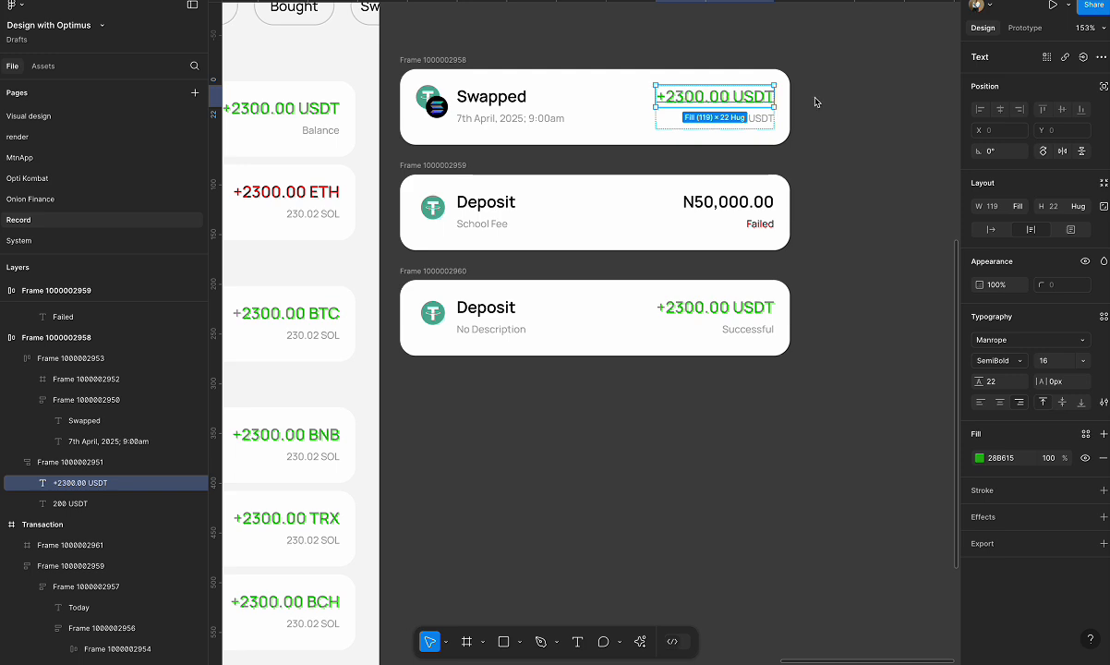
left_click(807, 106)
double_click(742, 104)
left_click(979, 458)
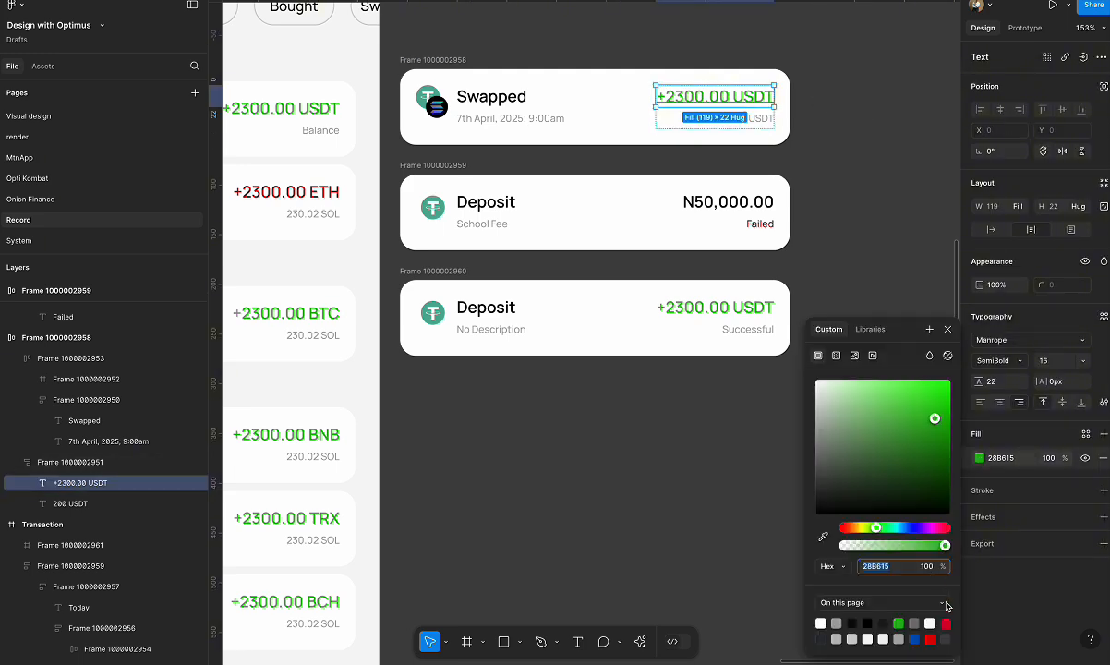
type("D80027")
key("Return")
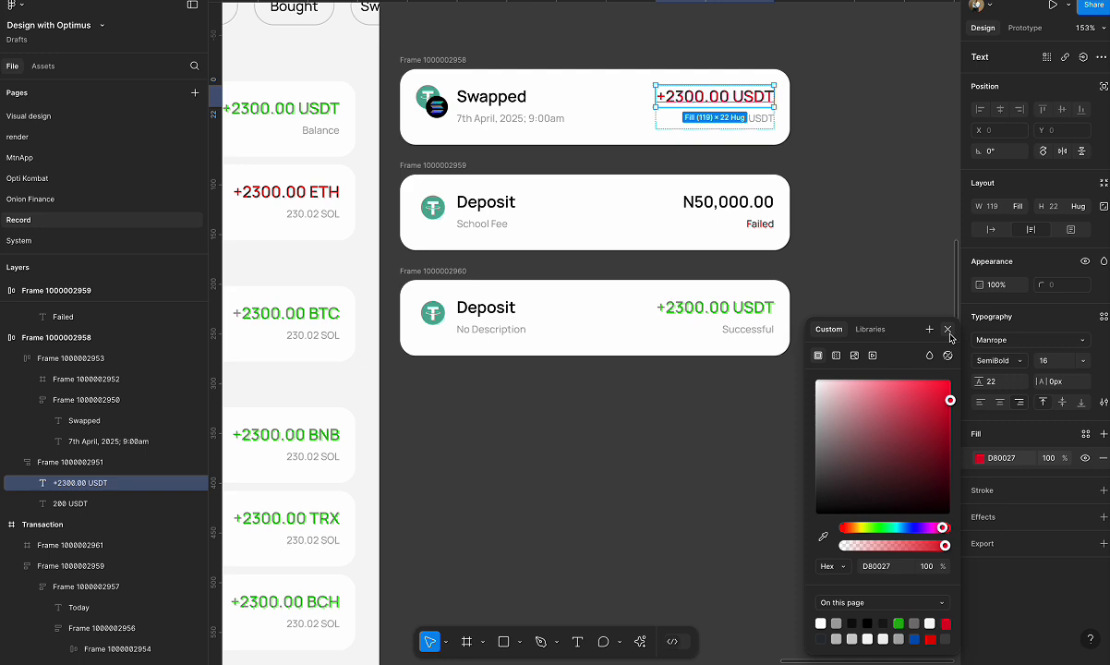
left_click(949, 330)
key("ctrl+z")
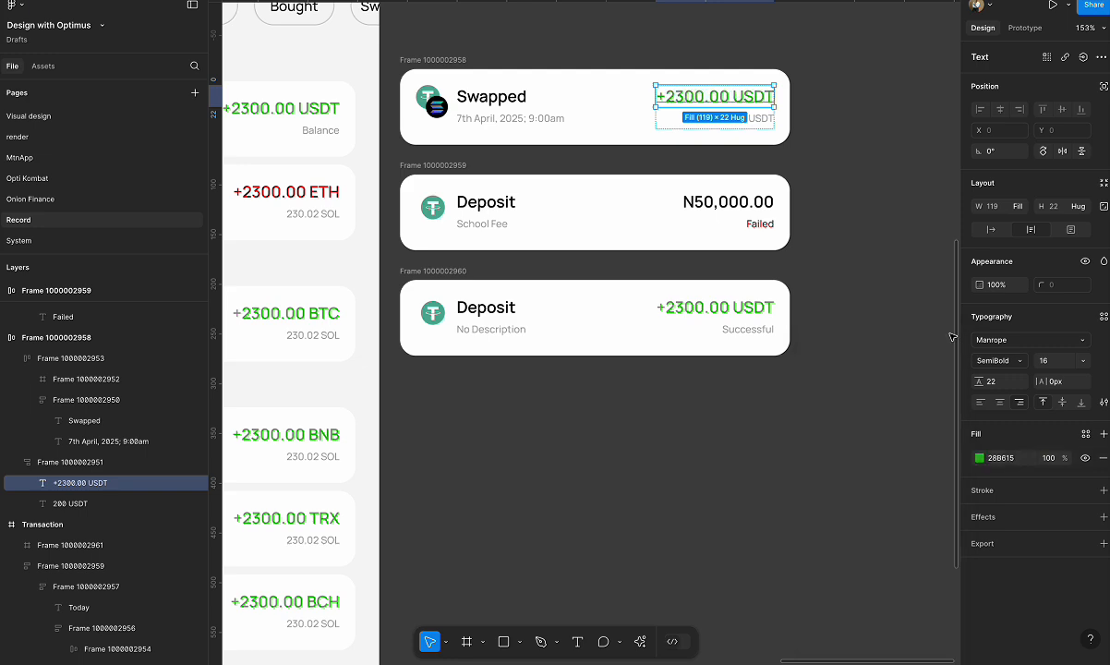
left_click(910, 362)
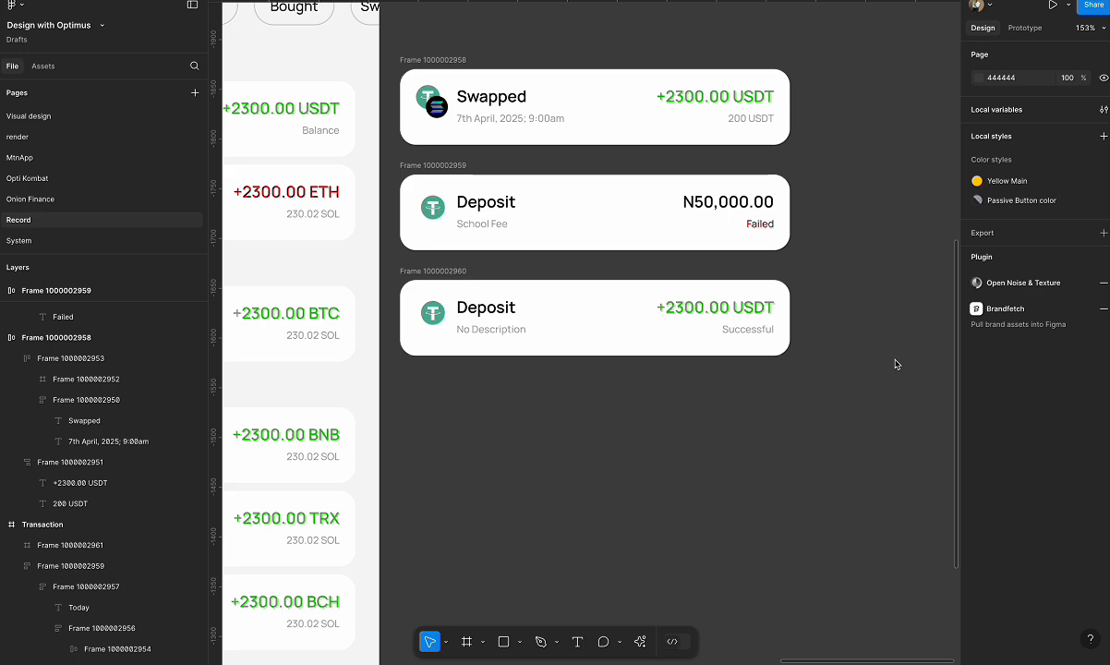
left_click(485, 314)
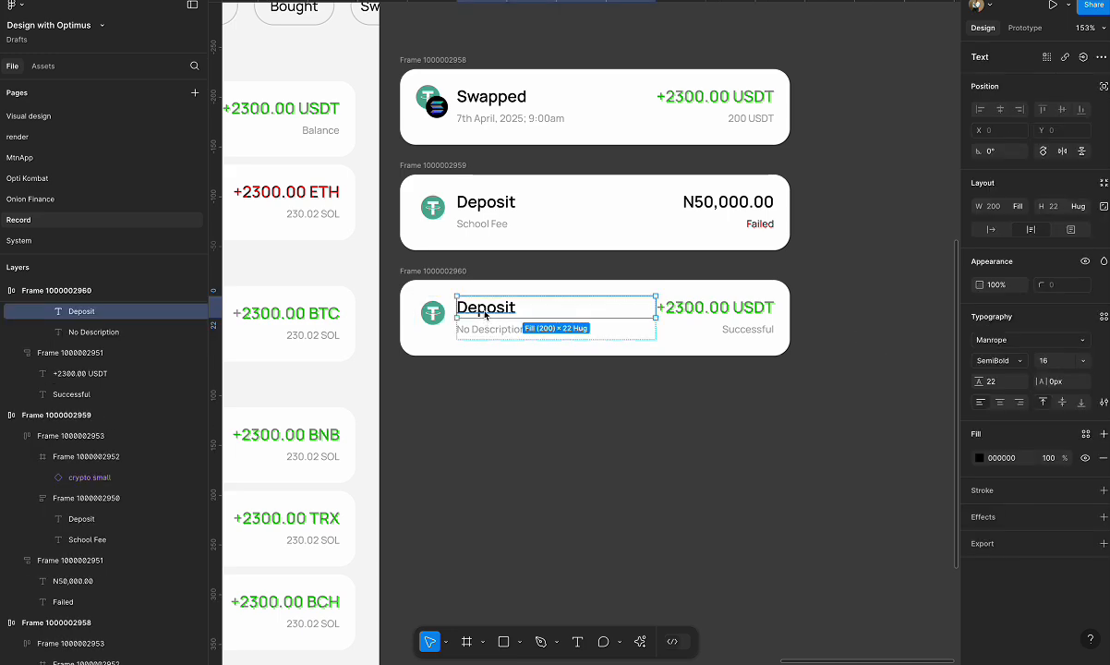
left_click(740, 329)
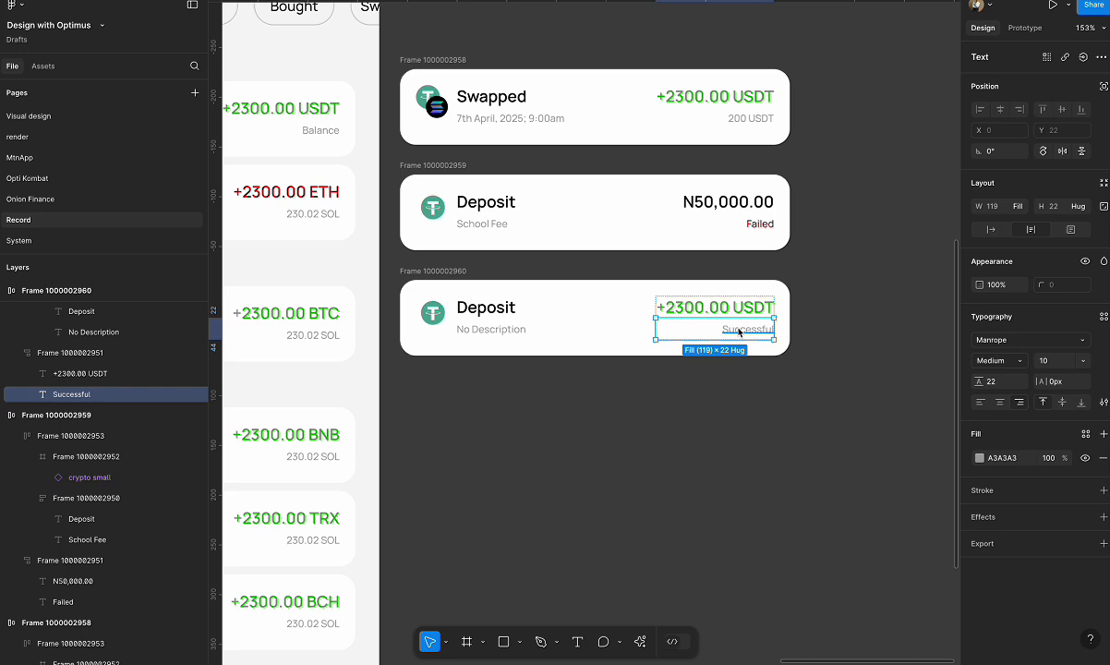
left_click(451, 272)
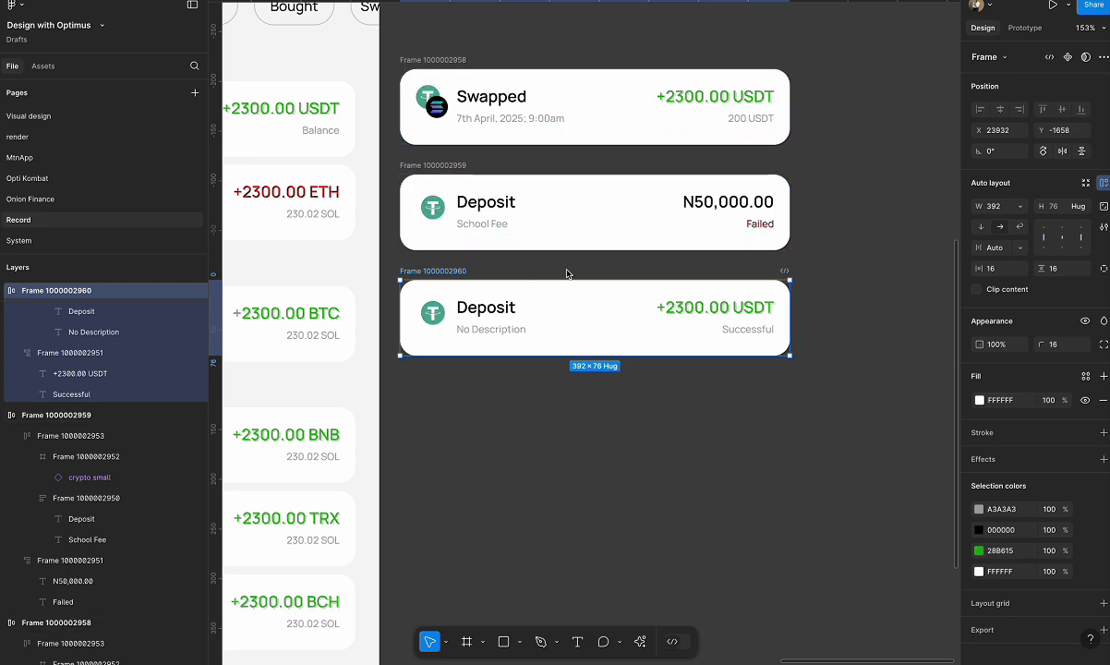
left_click(734, 205)
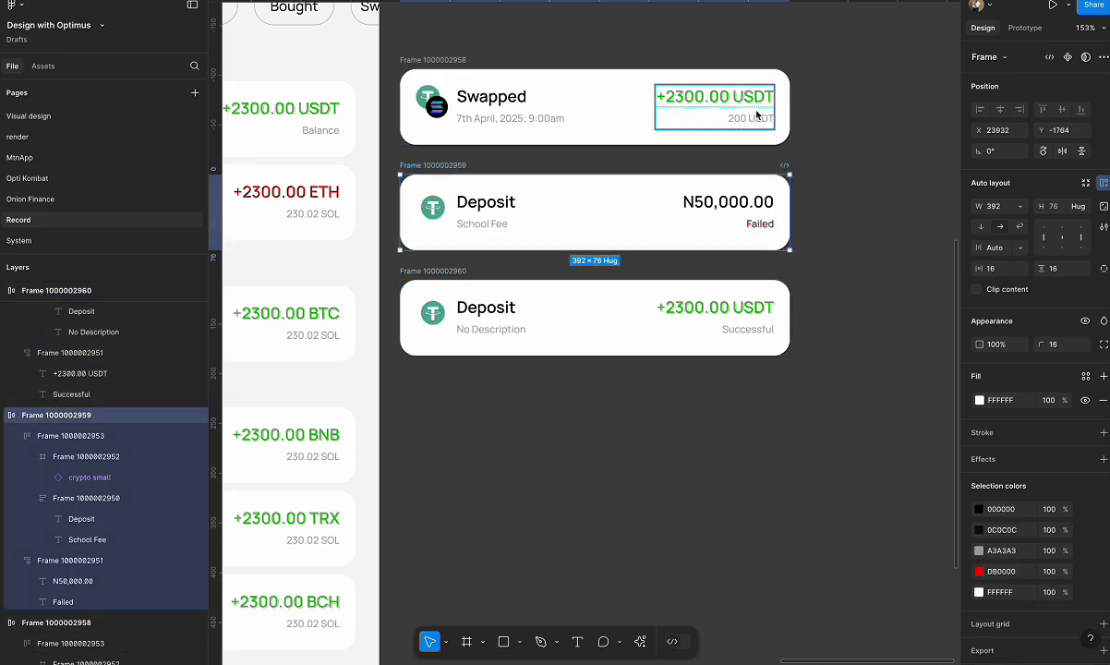
left_click(444, 60)
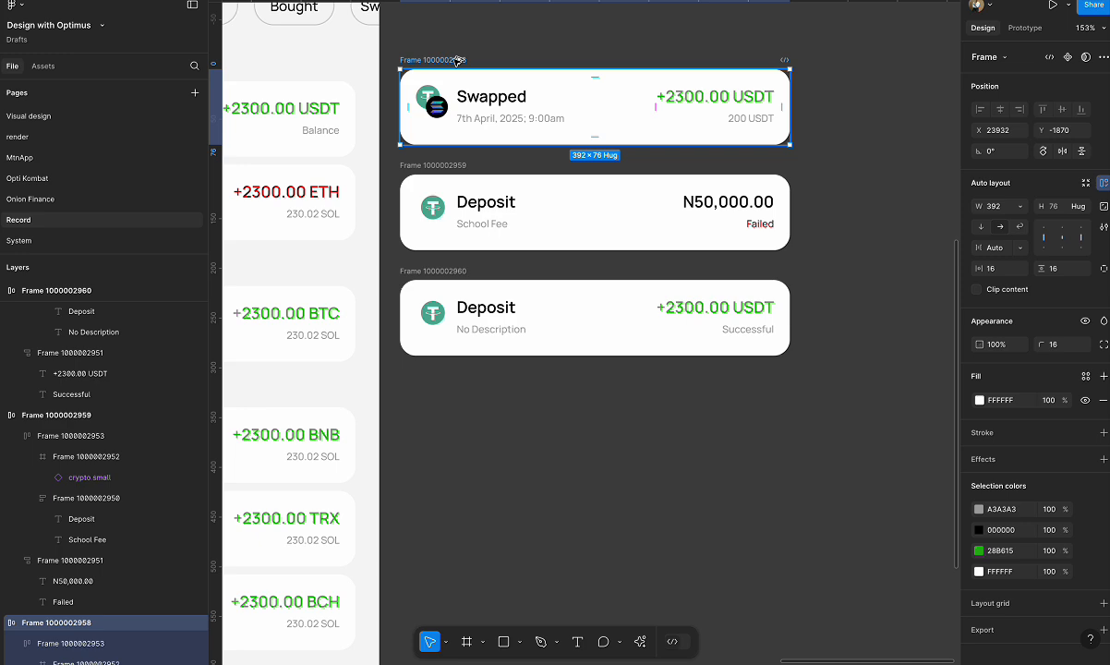
left_click_drag(456, 61, 517, 402)
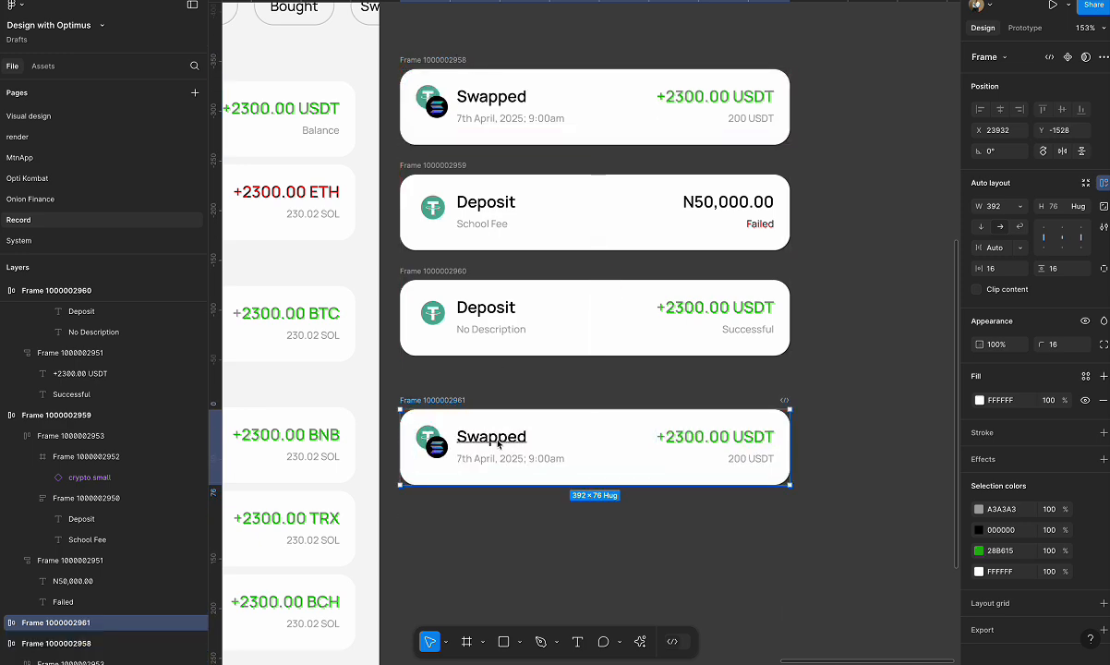
key("Delete")
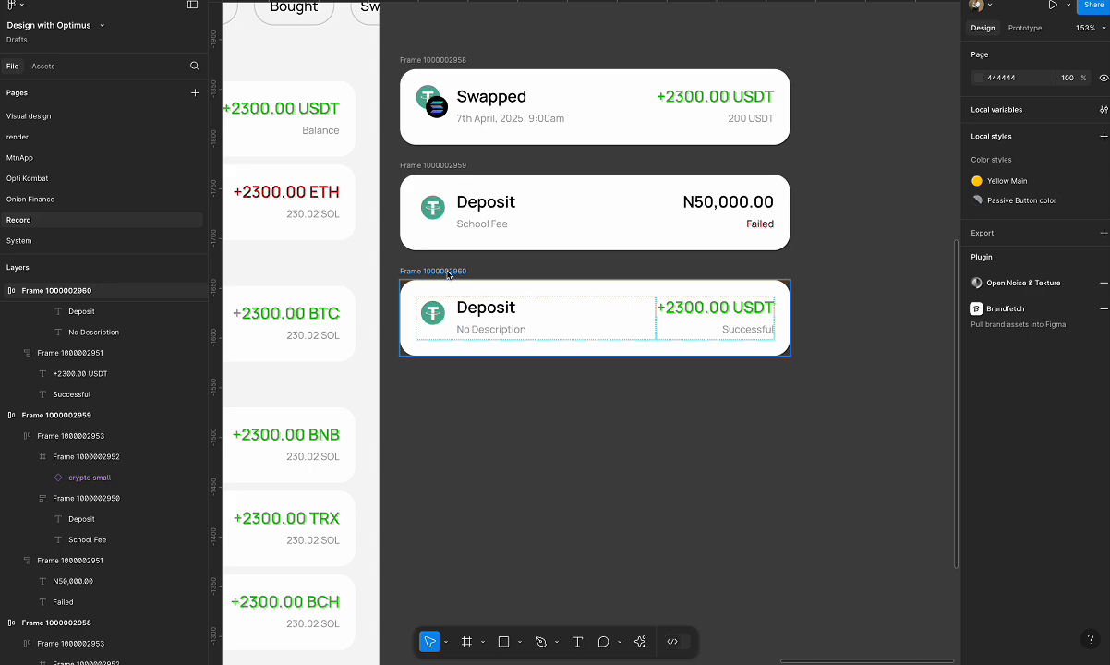
Duplicate the No Description deposit card directly below itself and change the copy's amount to "N50,000.00".
left_click_drag(448, 274, 454, 371)
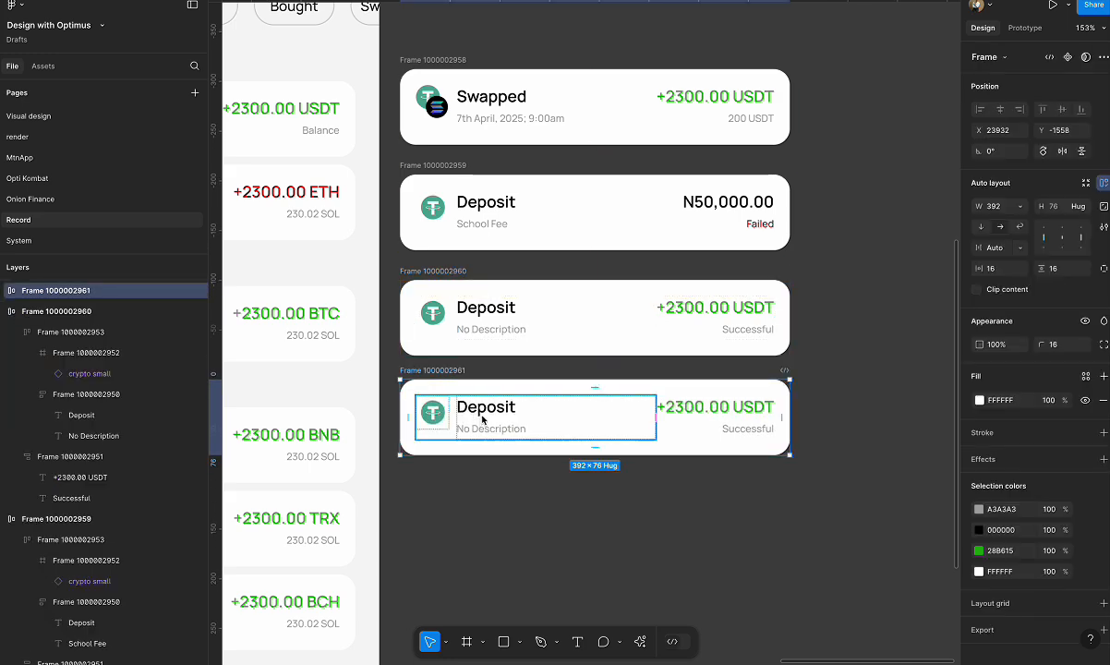
left_click(487, 410, "ctrl")
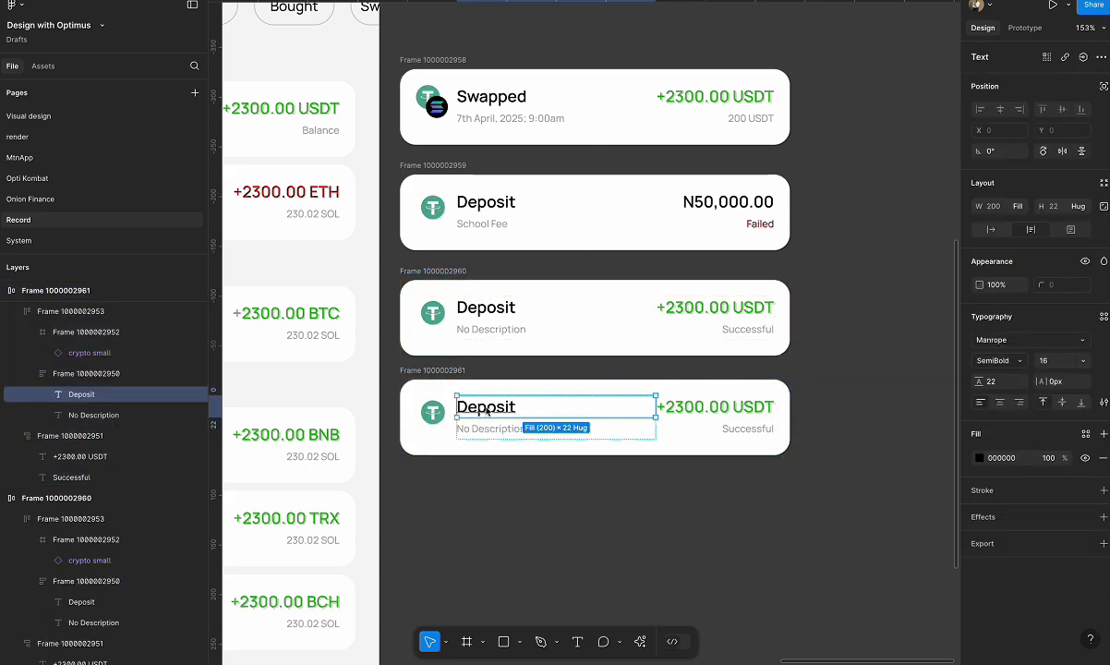
double_click(740, 407)
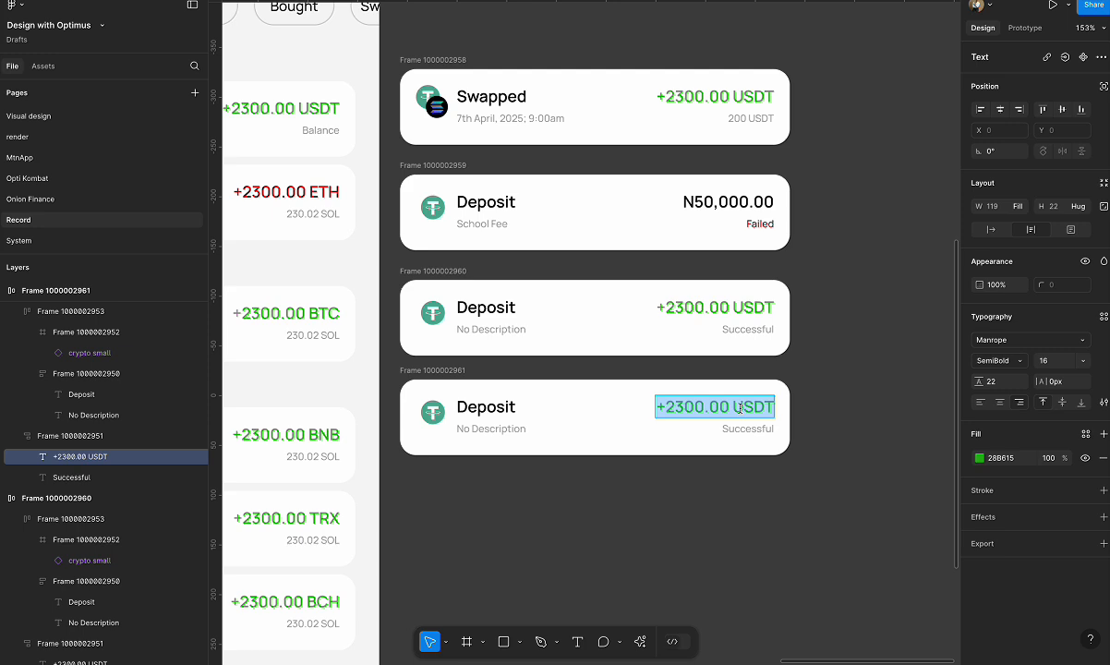
type("N50")
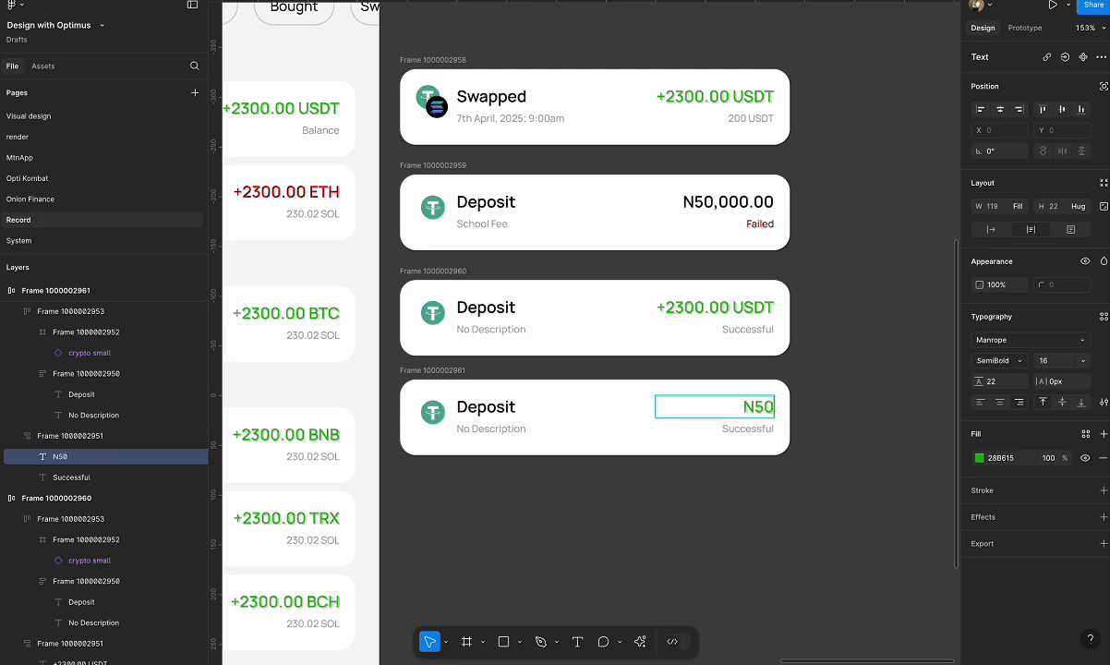
type(",000.000.o")
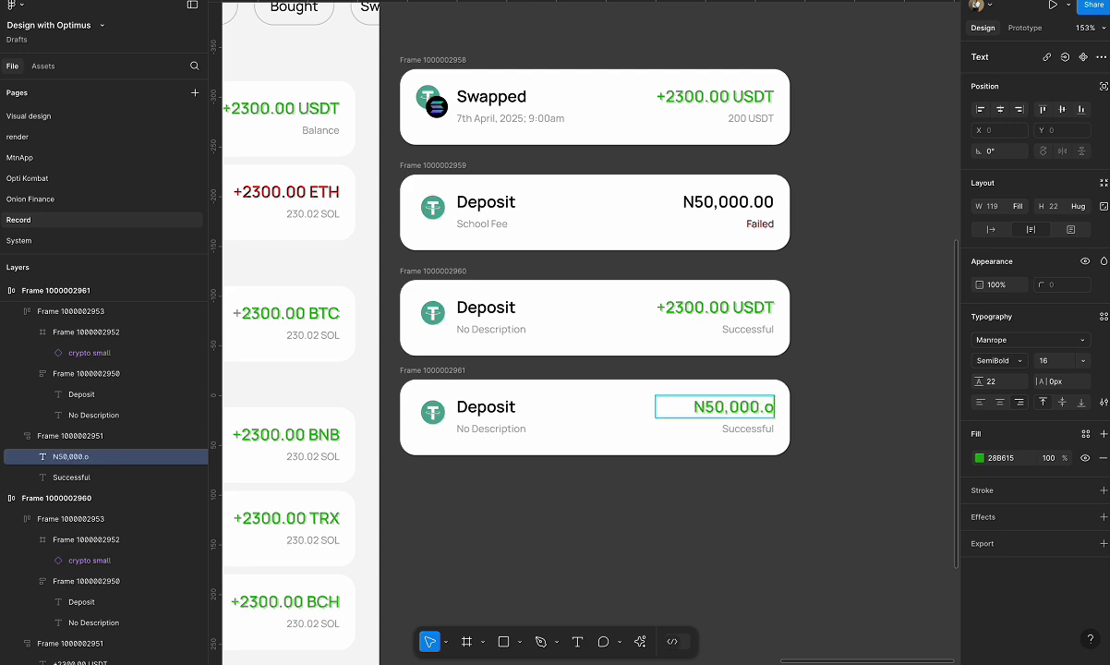
key("BackSpace")
type("00")
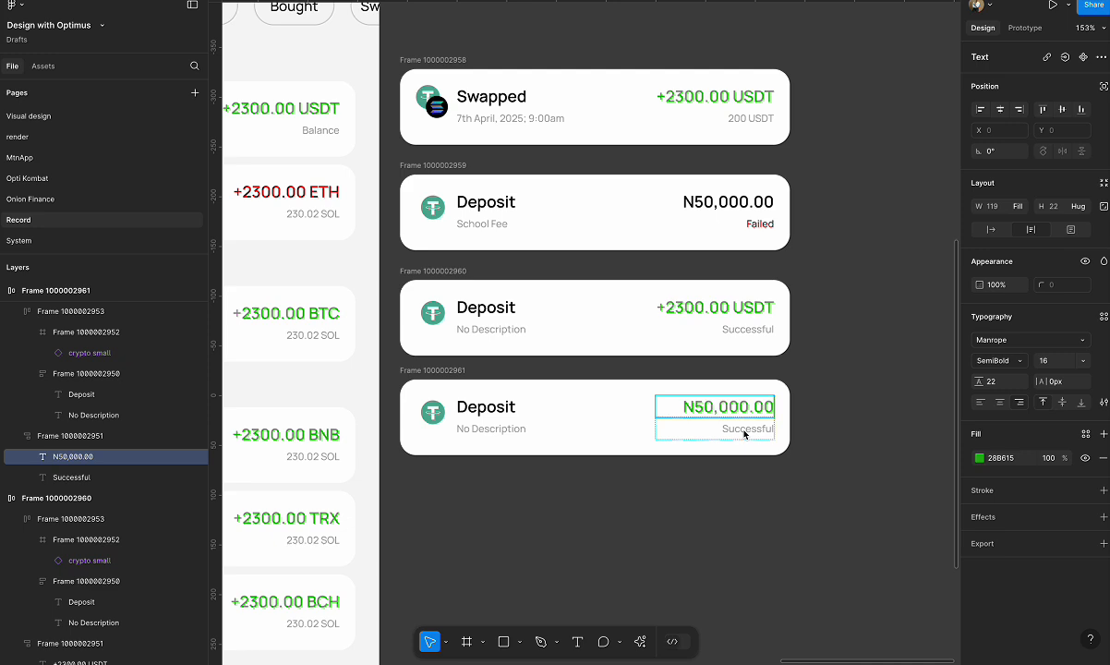
left_click(493, 430)
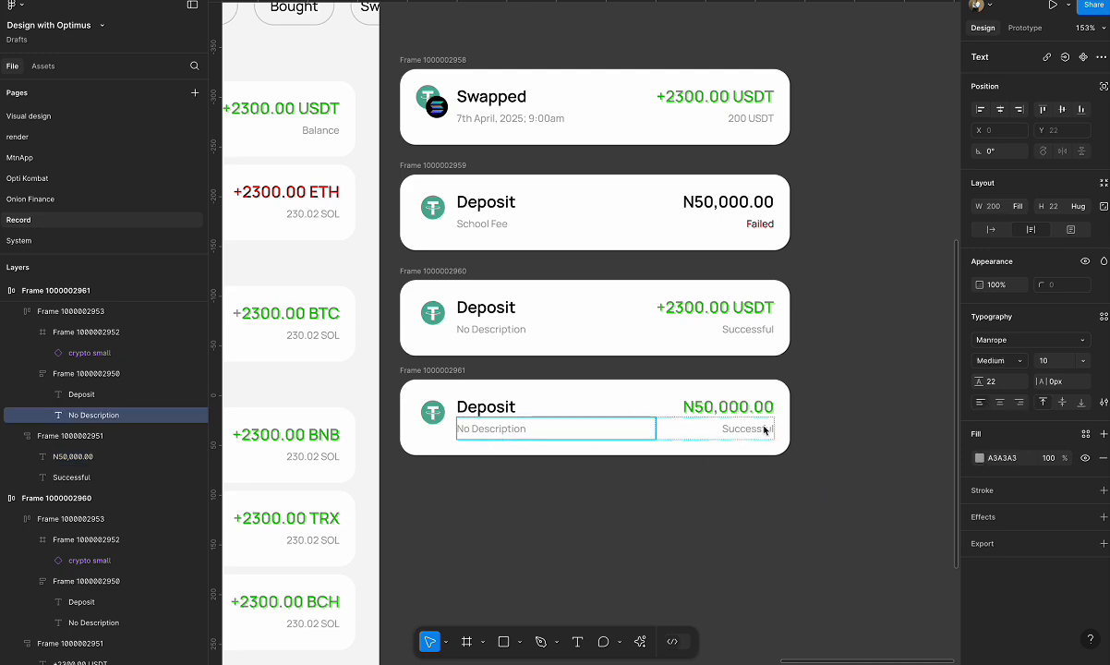
left_click(859, 452)
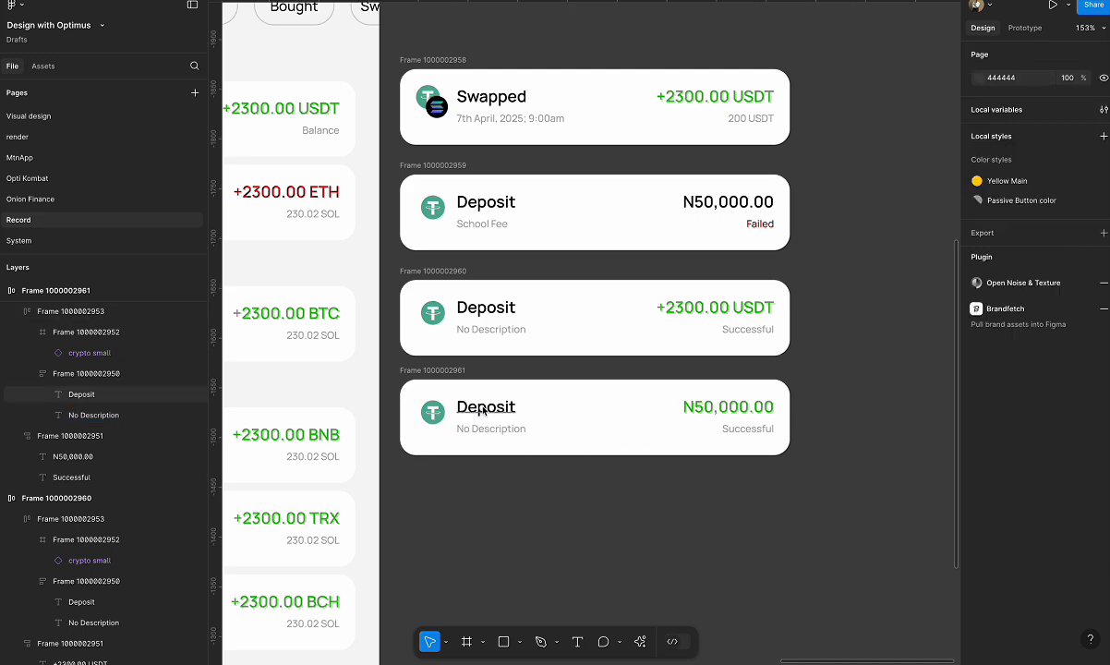
Delete the duplicated deposit card with the green "N50,000.00" amount at the end of the card stack.
double_click(744, 431)
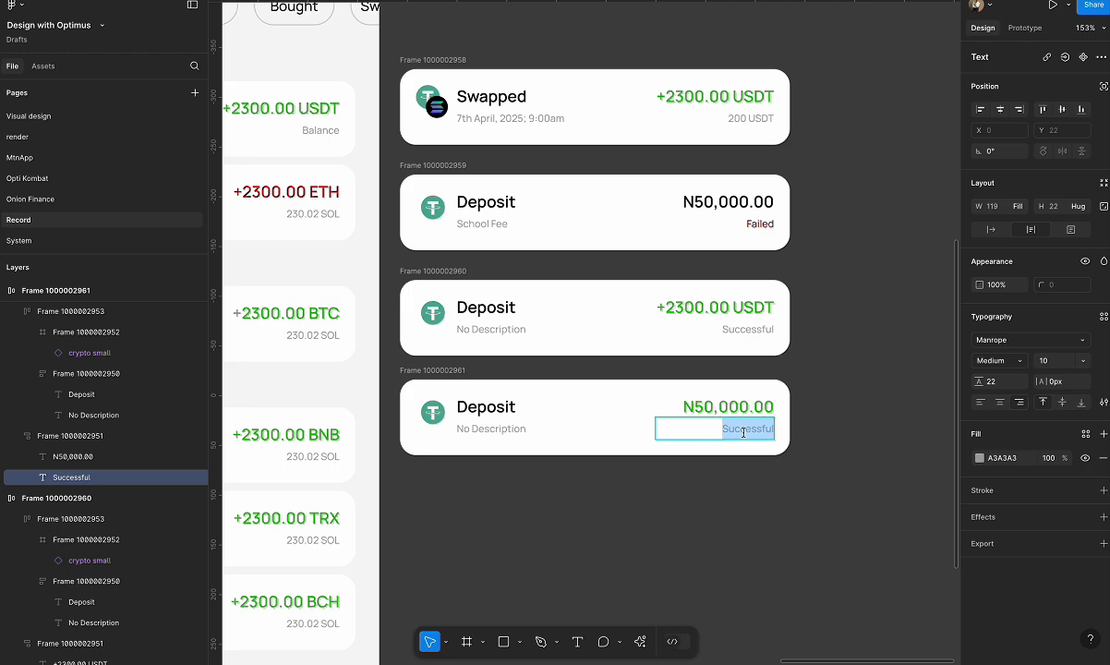
scroll(755, 384, "down", 10)
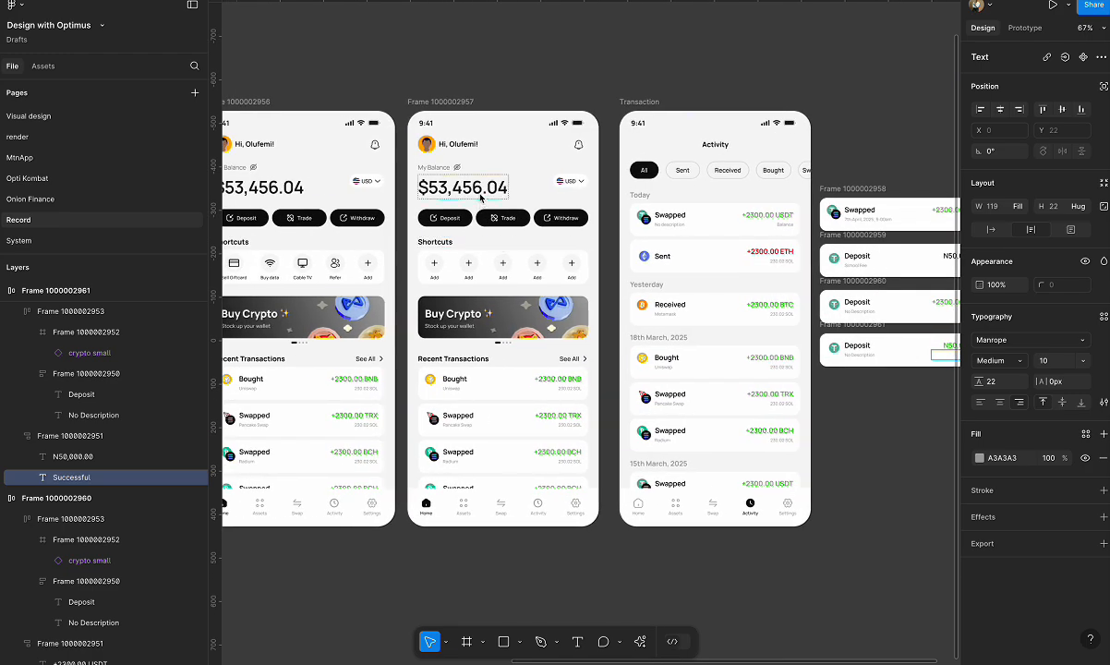
scroll(480, 197, "right", 6)
scroll(647, 332, "up", 5)
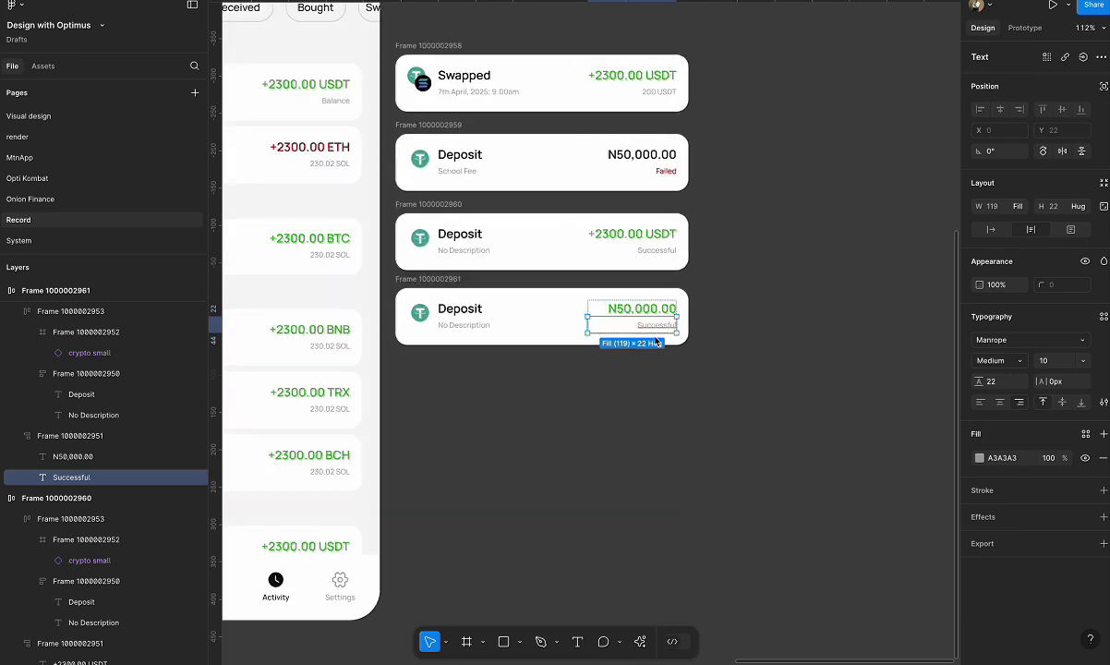
scroll(656, 343, "up", 2)
left_click(721, 274)
left_click(401, 271)
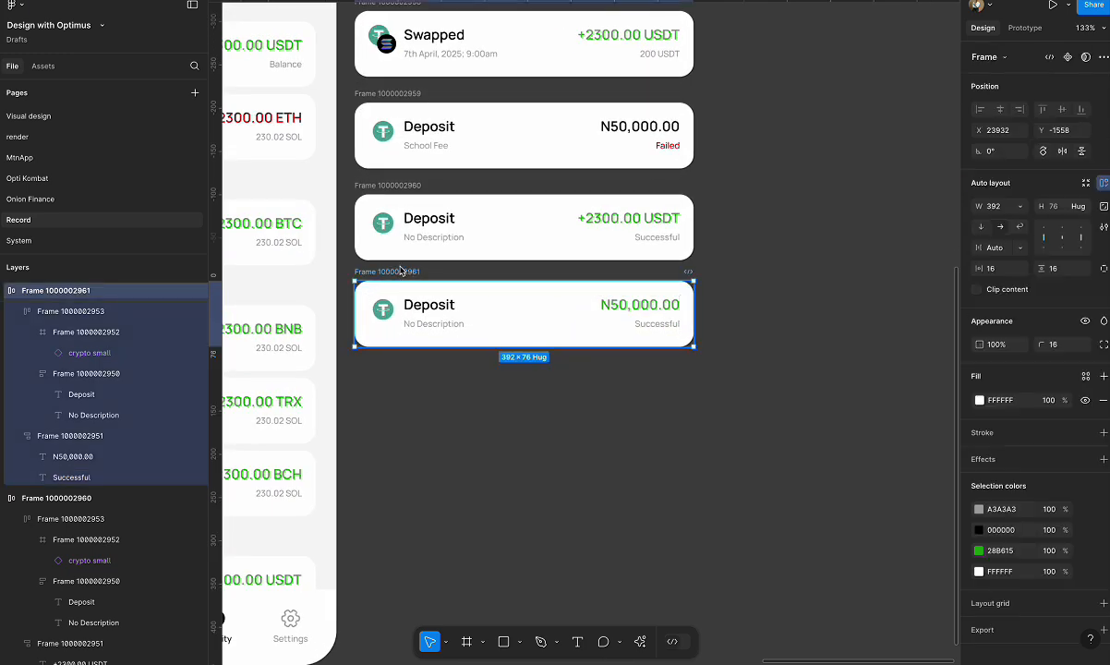
key("Delete")
scroll(400, 270, "left", 5)
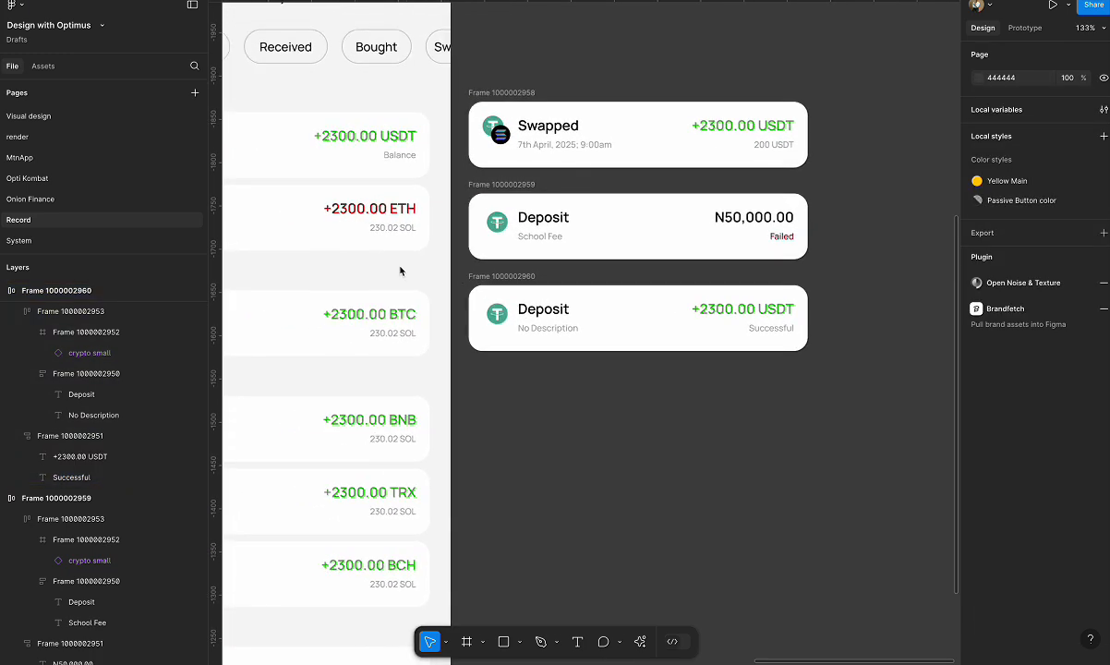
left_click(496, 223)
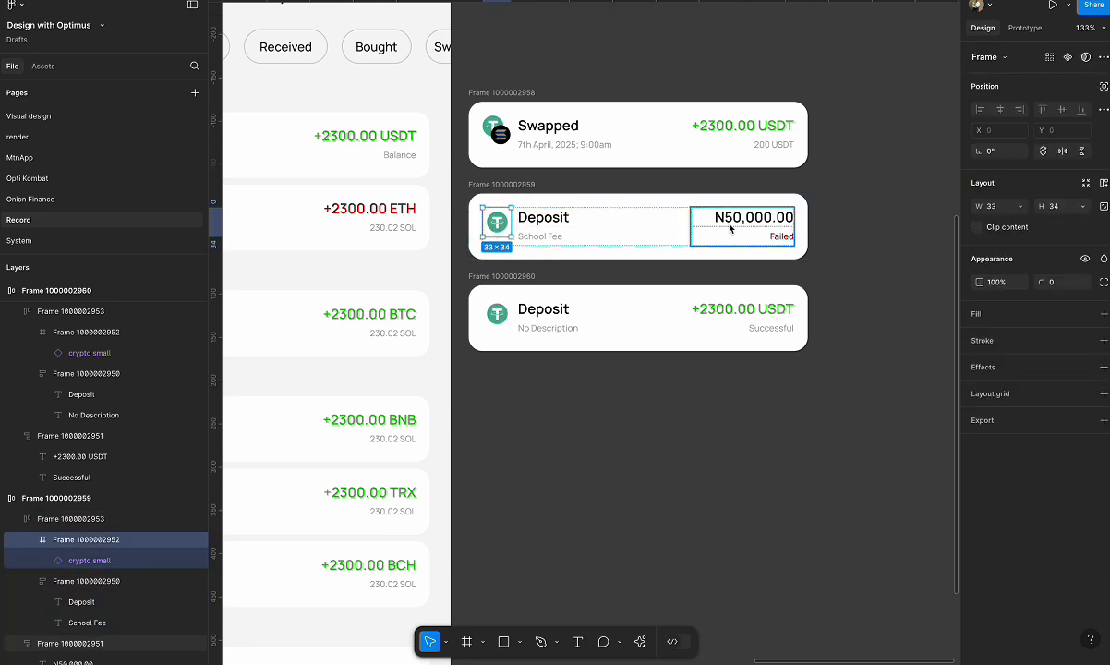
left_click(503, 223)
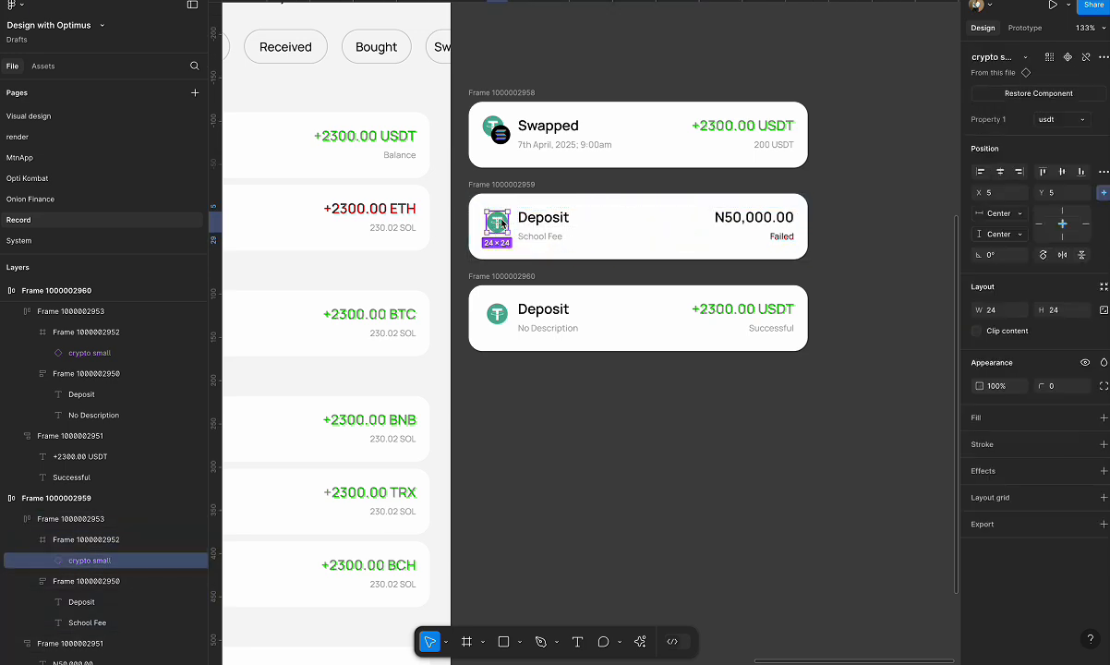
left_click(993, 58)
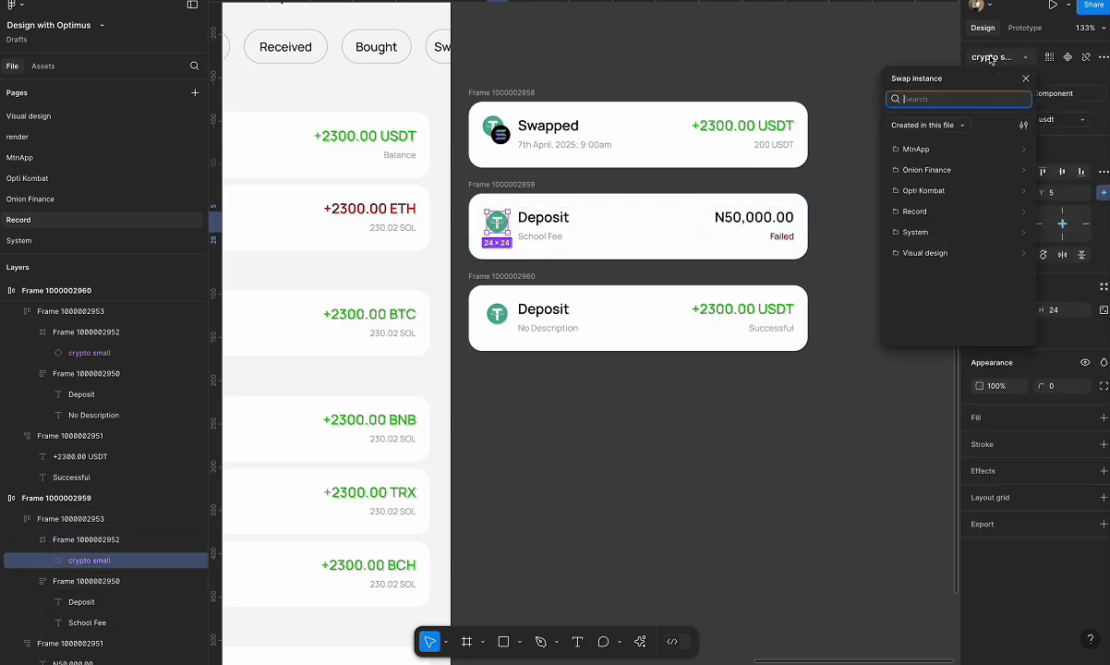
left_click(769, 420)
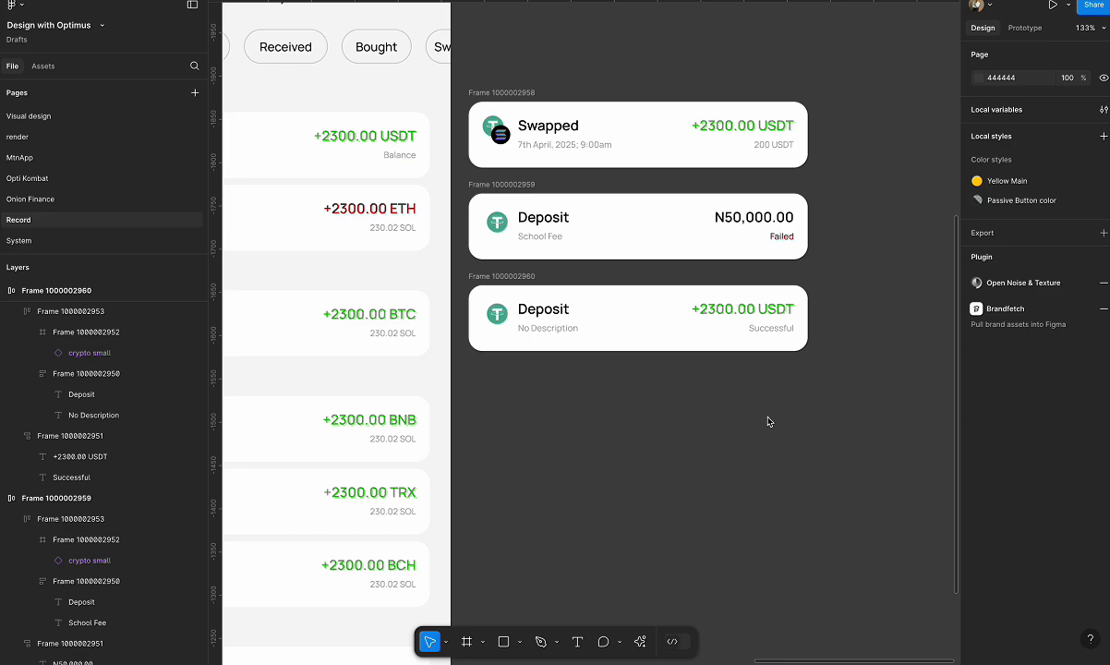
scroll(769, 421, "down", 5)
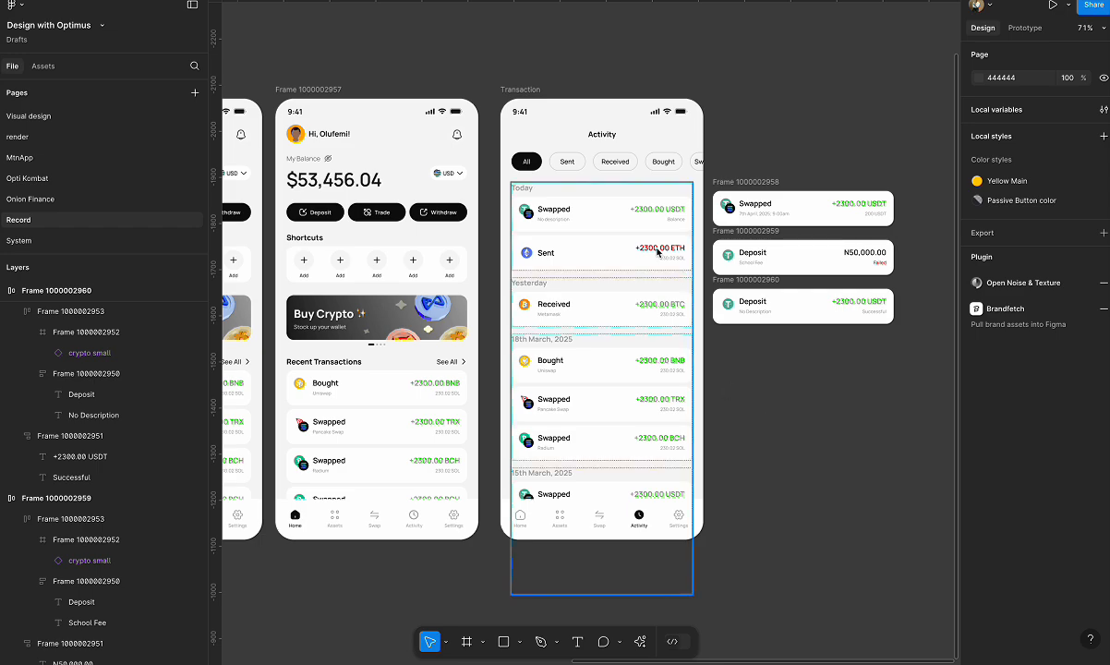
Compare the Activity screen's transaction list and the home screen's navigation bar with the separate Swapped and Deposit cards.
scroll(659, 234, "up", 5)
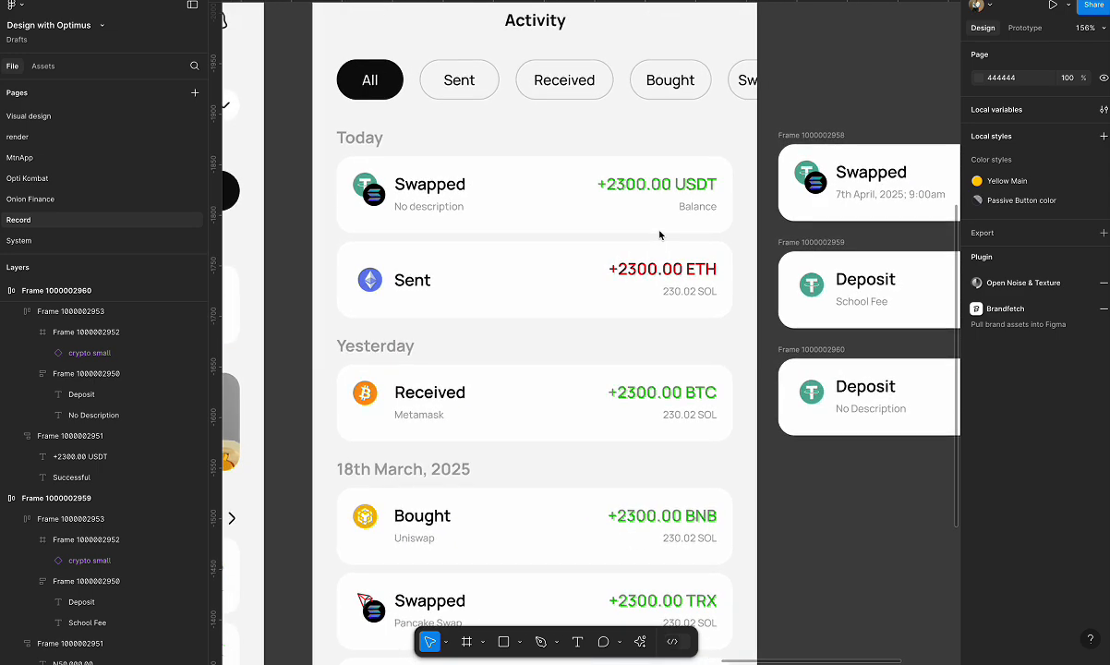
scroll(660, 235, "down", 1)
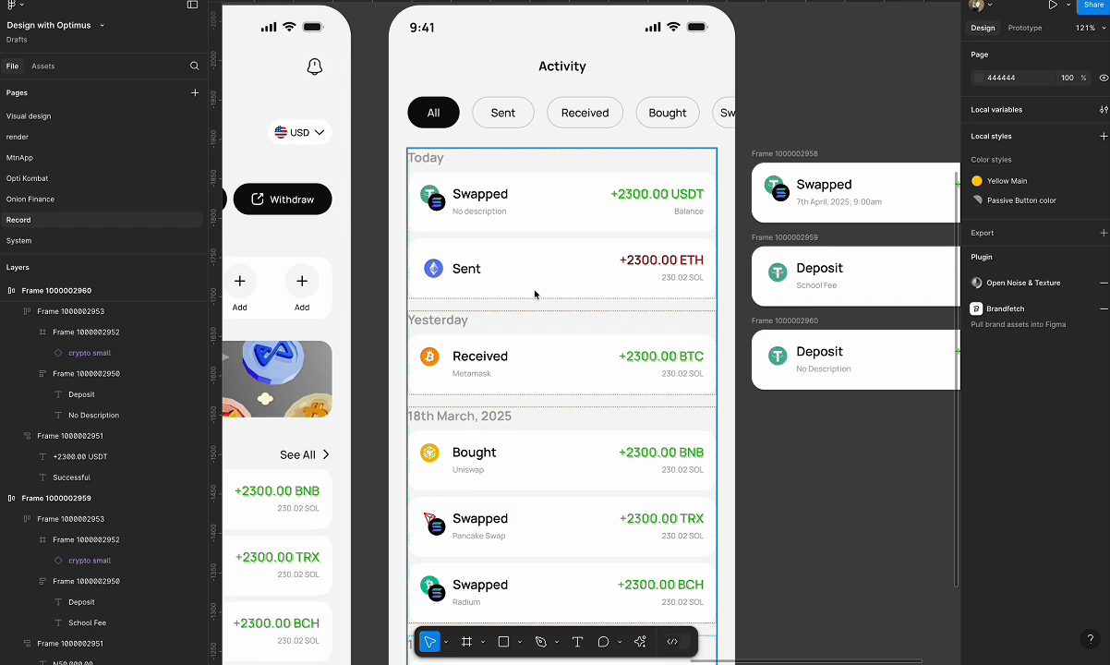
scroll(535, 295, "down", 5)
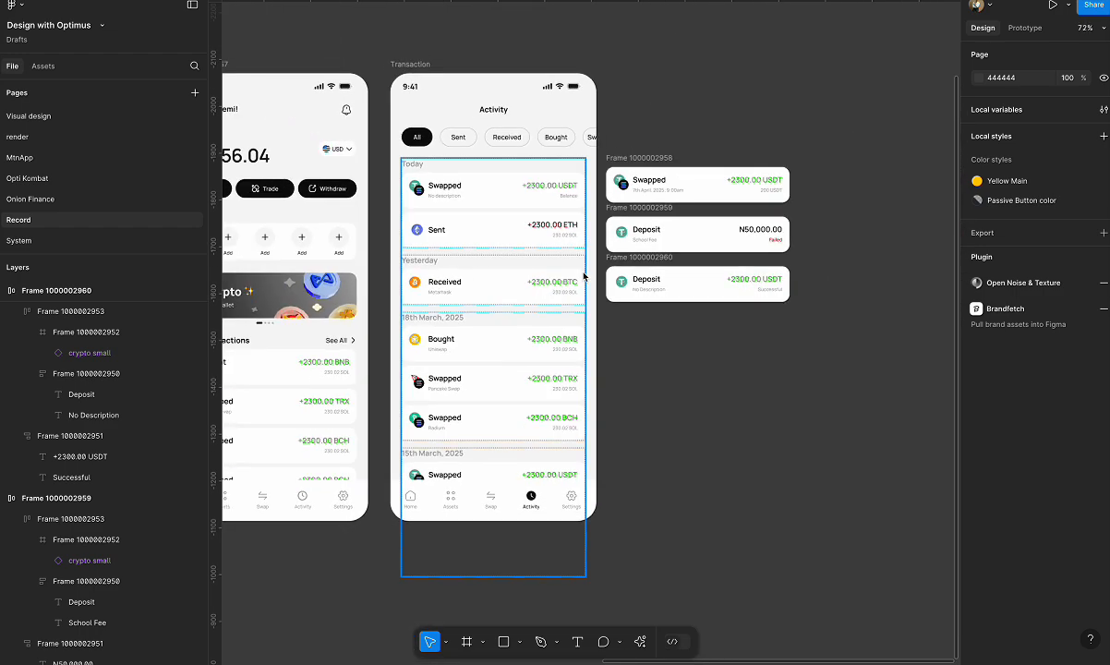
scroll(596, 248, "left", 3)
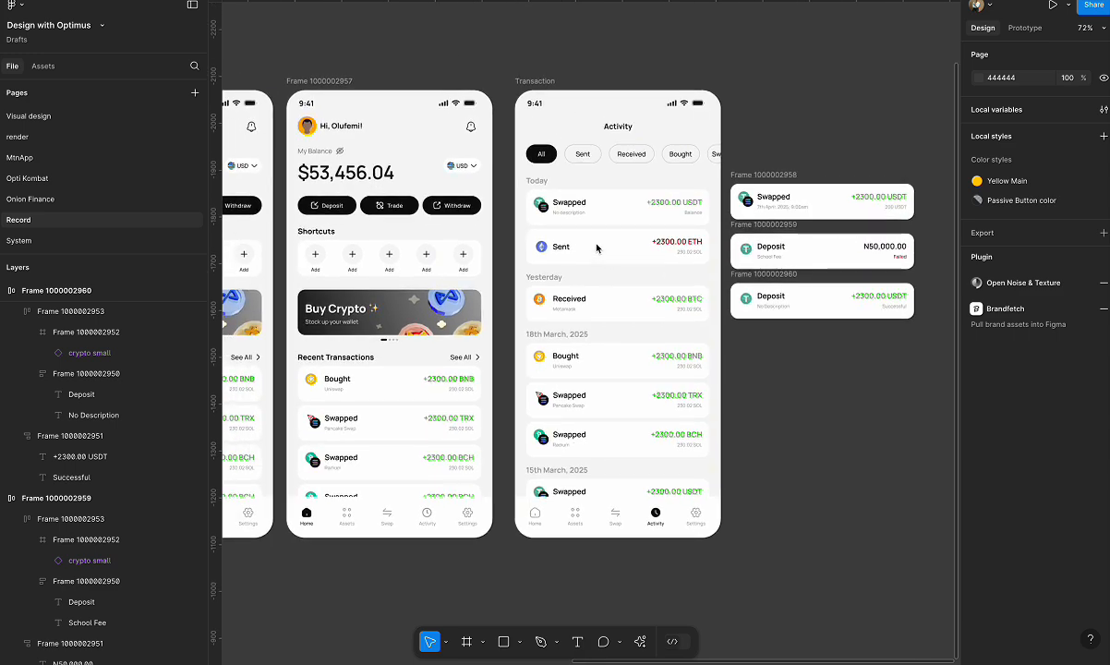
scroll(596, 248, "down", 3)
scroll(597, 247, "left", 3)
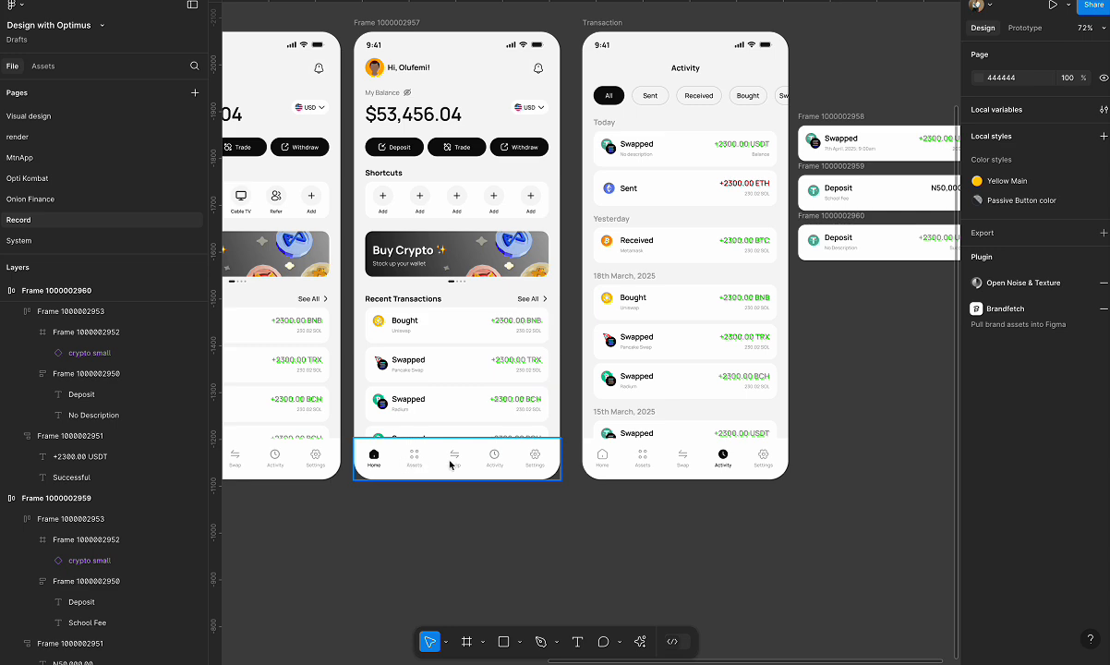
left_click(502, 469)
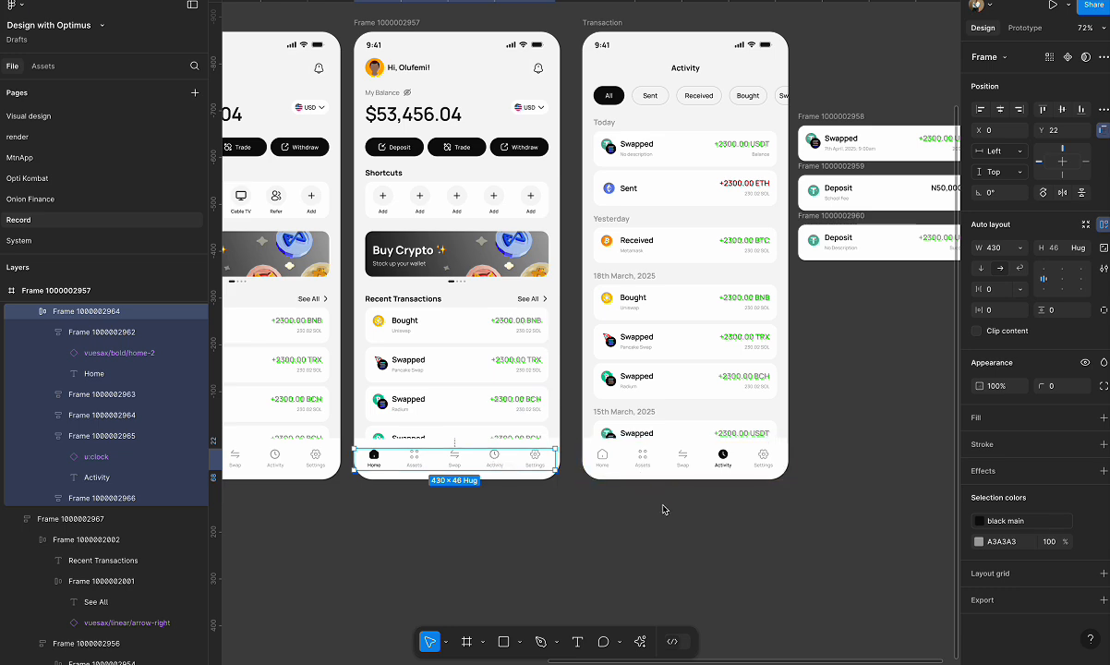
scroll(663, 509, "right", 3)
scroll(663, 509, "up", 1)
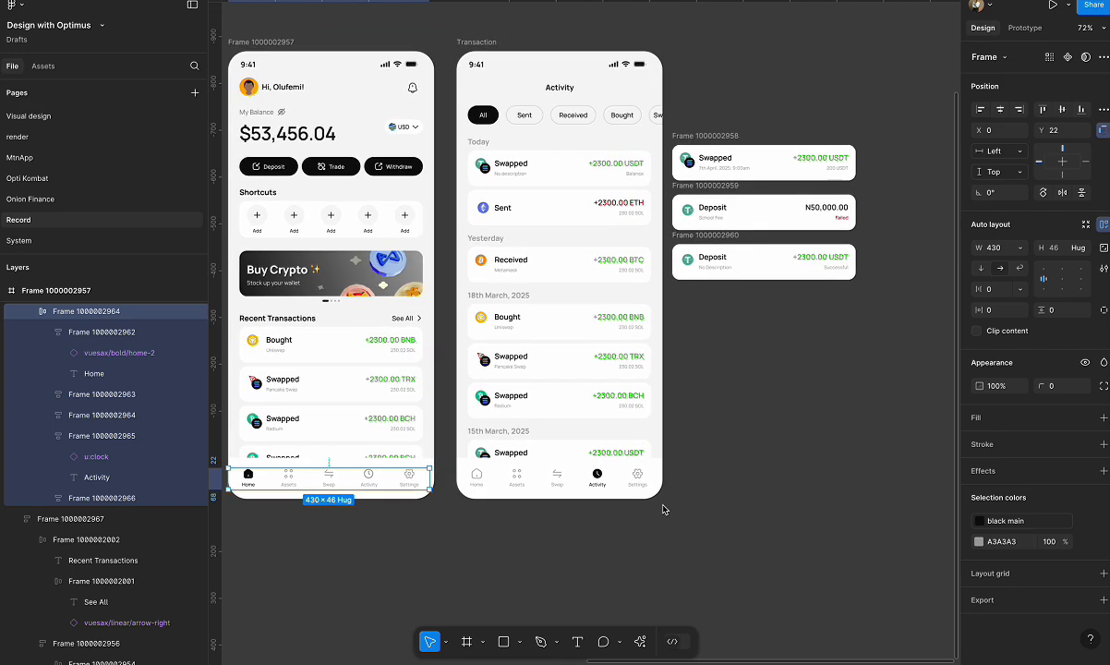
scroll(833, 181, "up", 5)
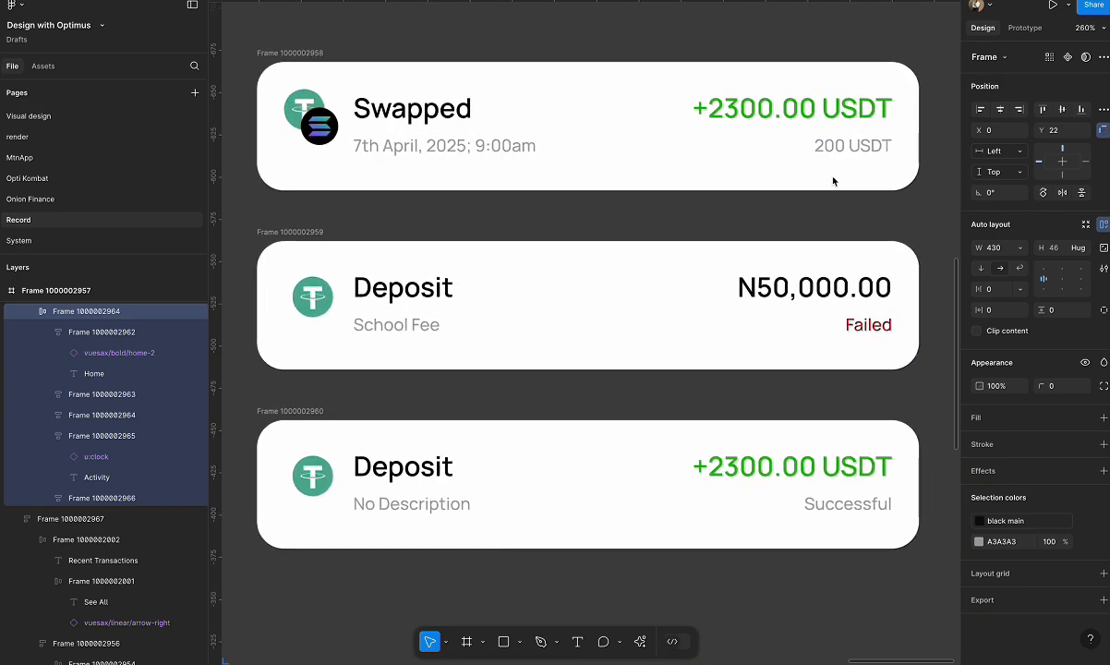